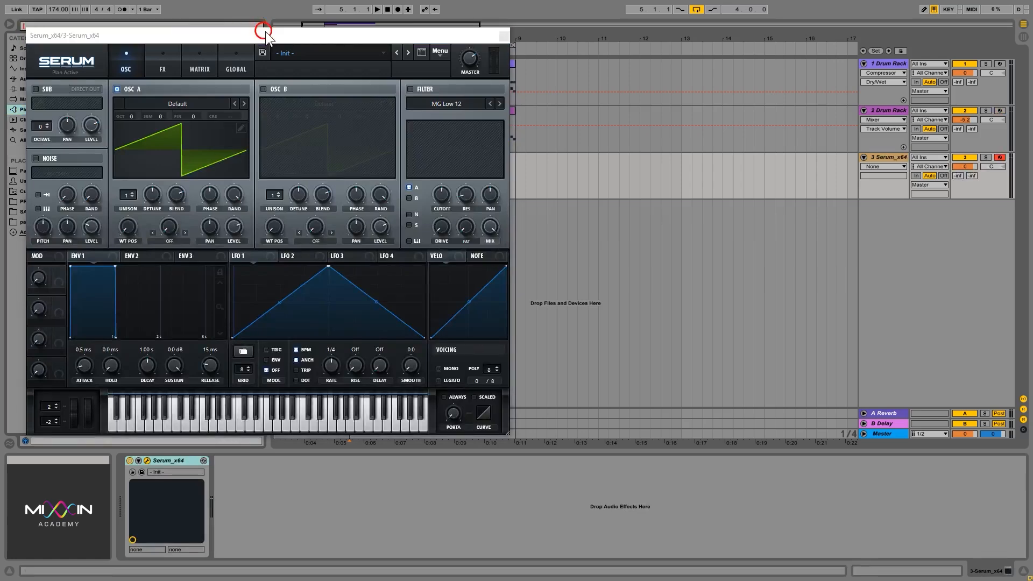
Move the Serum plug-in window aside to uncover the clips in the arrangement
left_click_drag(266, 31, 771, 47)
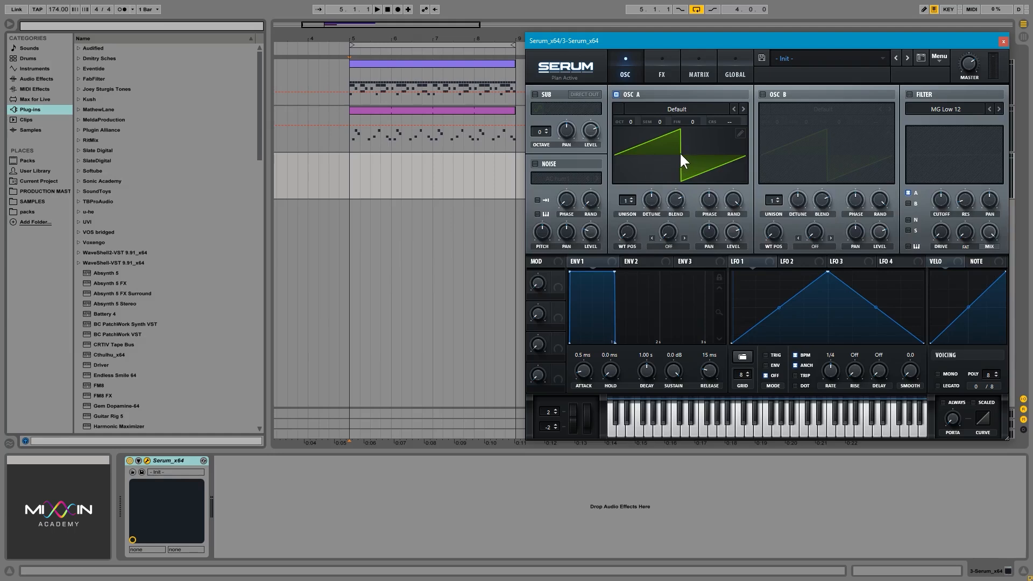
left_click_drag(350, 176, 510, 186)
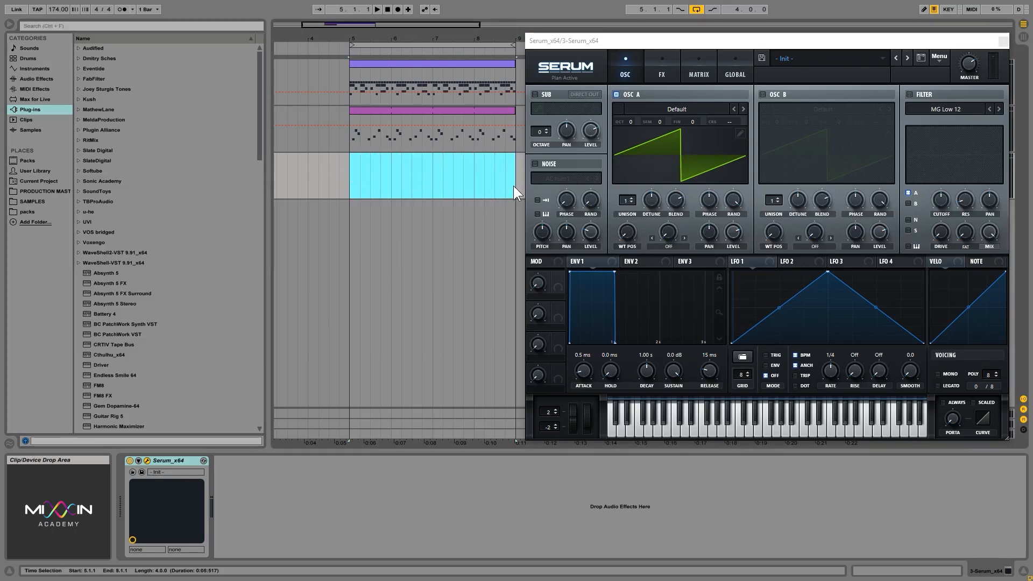
left_click(514, 183)
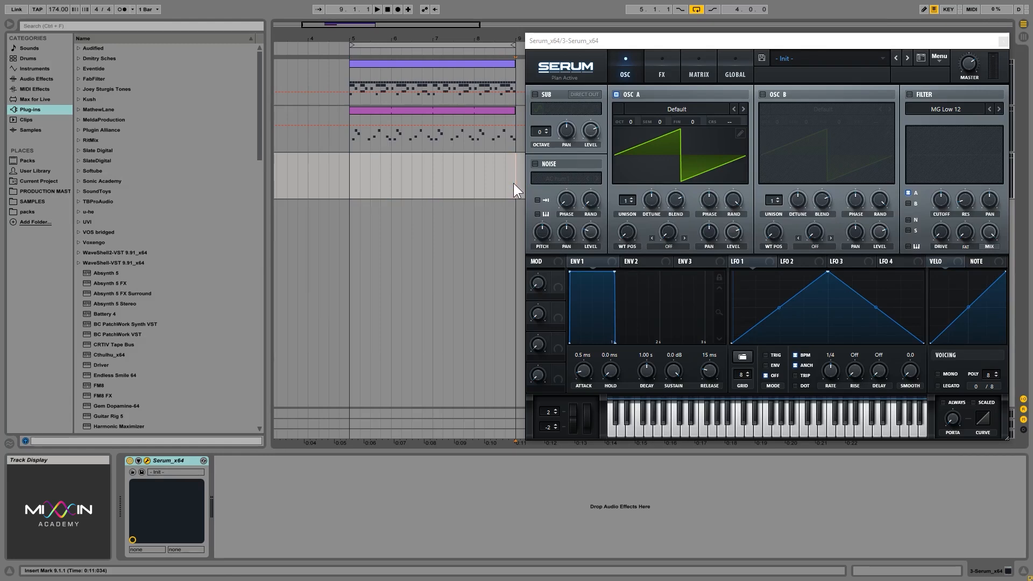
Turn on Serum's MG Low 12 filter and lower its cutoff
left_click_drag(796, 40, 783, 44)
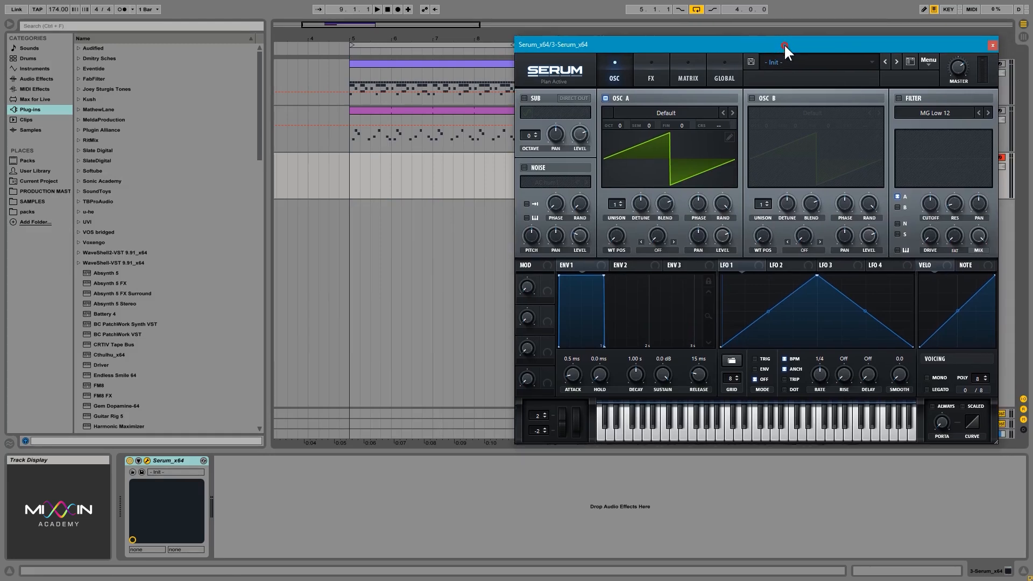
left_click(898, 98)
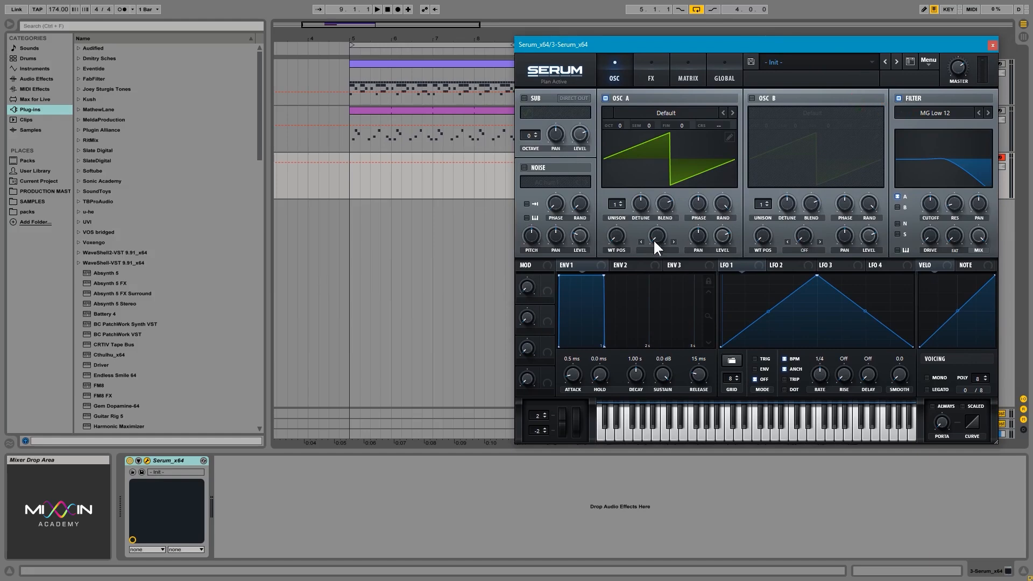
mouse_move(931, 205)
left_mouse_down()
mouse_move(930, 218)
mouse_move(918, 194)
left_mouse_up()
left_click(617, 266)
left_click(932, 210)
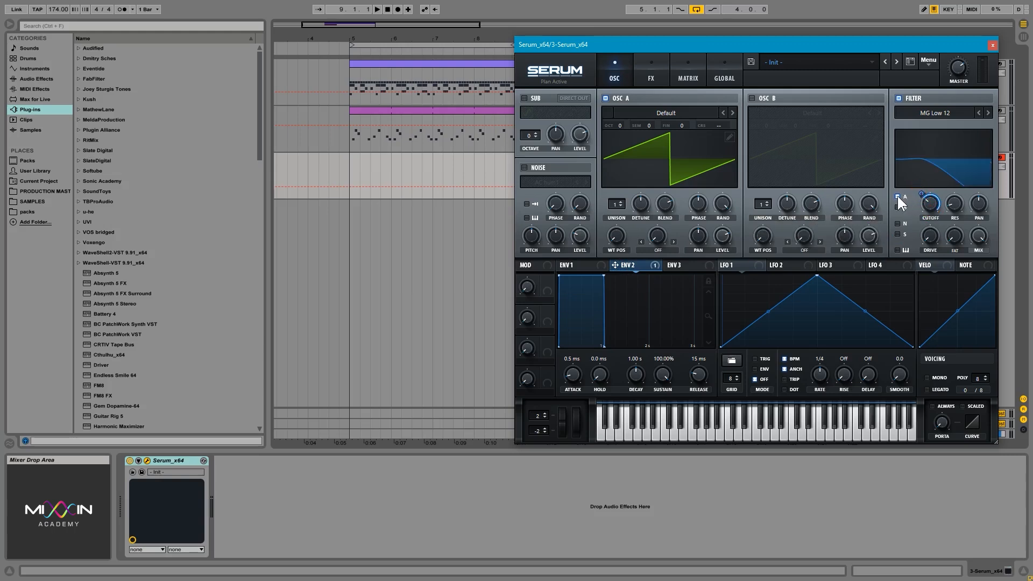
left_click(902, 107)
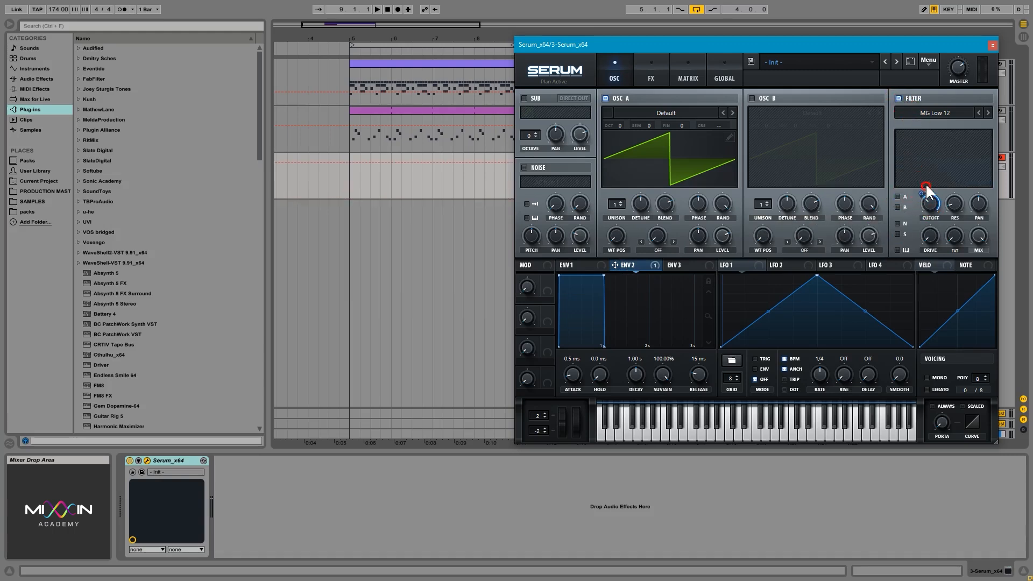
right_click(930, 203)
left_click(931, 249)
Assign LFO 1 to the filter cutoff with a modulation amount of about 68 and set the LFO to envelope mode
left_click(732, 265)
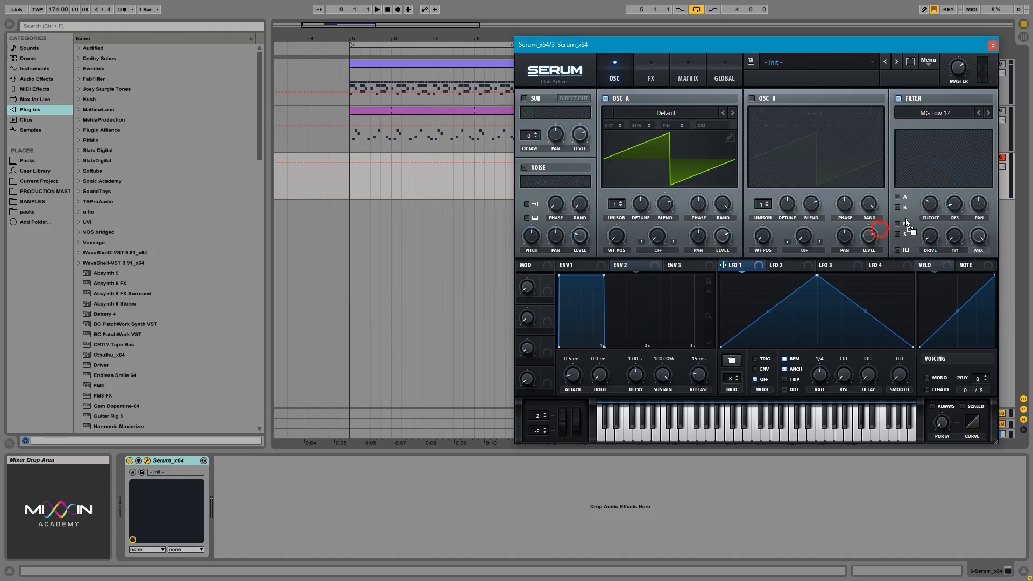
left_click_drag(905, 218, 928, 202)
left_click(755, 369)
left_click(924, 200)
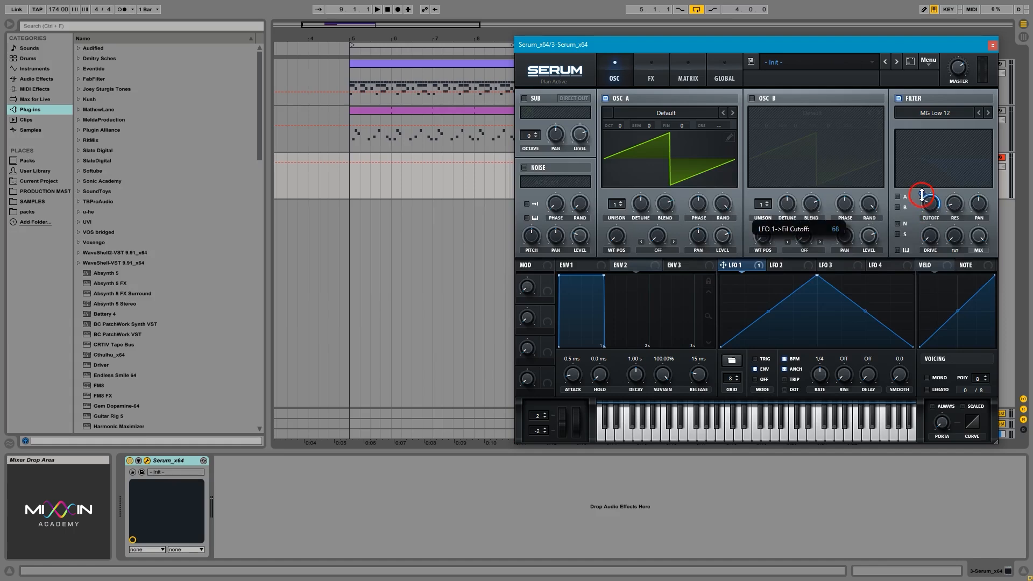
Reshape LFO 1 into a steep concave curve falling from maximum to zero and set its rate to 1/8
left_click_drag(818, 276, 703, 276)
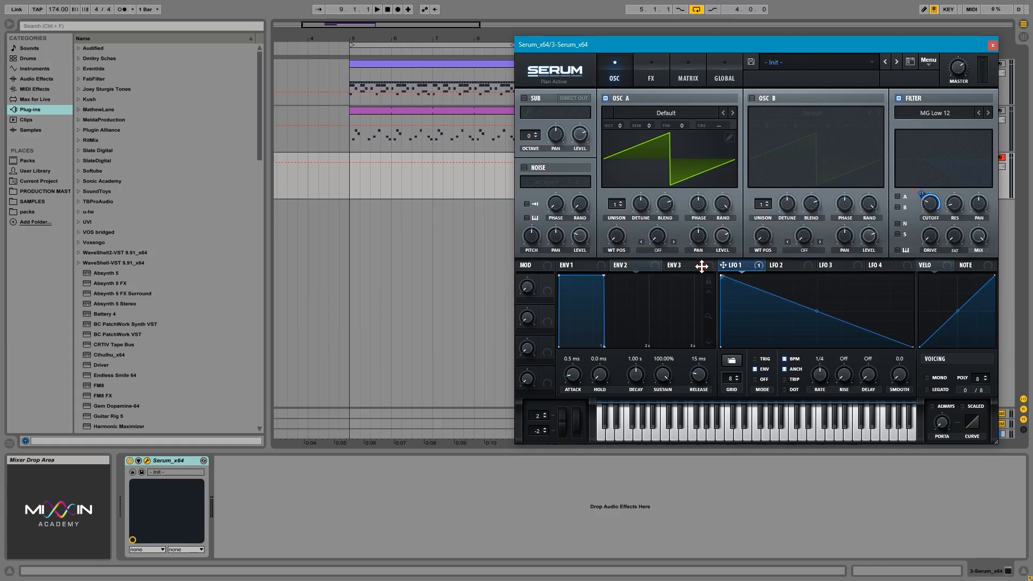
left_click_drag(814, 311, 806, 329)
left_click_drag(819, 375, 819, 369)
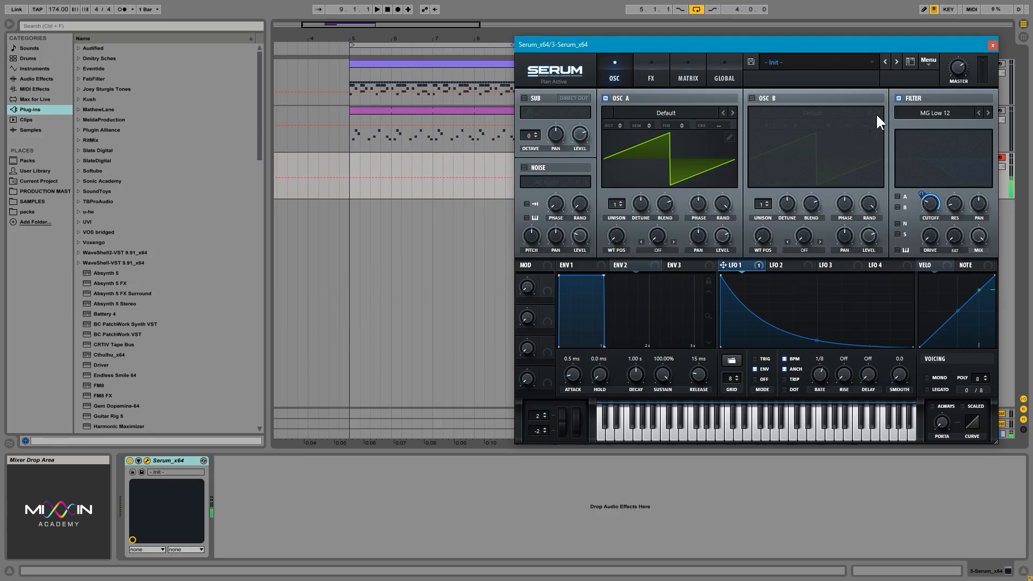
Enable oscillator B at octave +1 and route both oscillators A and B into the filter
left_click(897, 196)
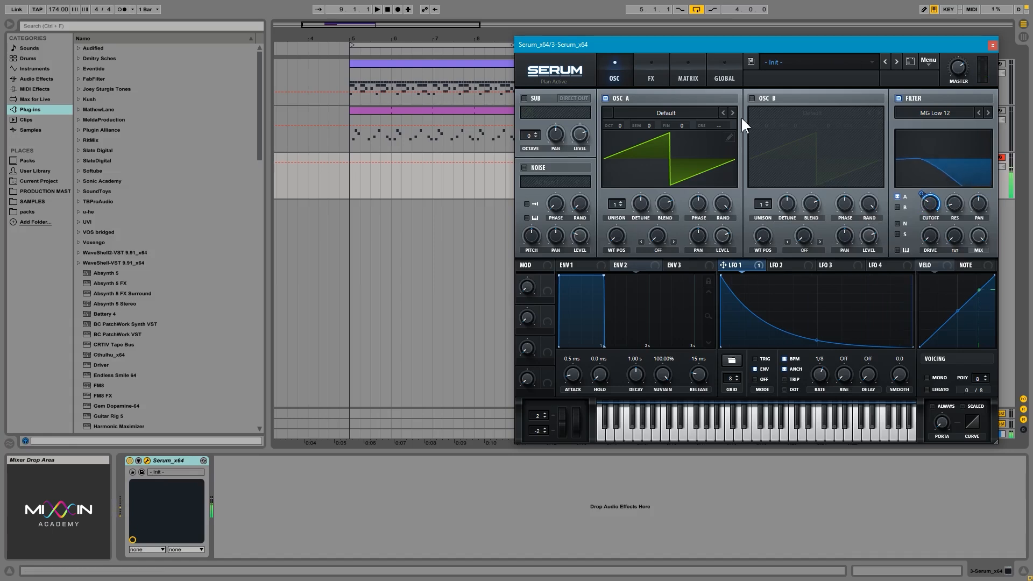
left_click(752, 98)
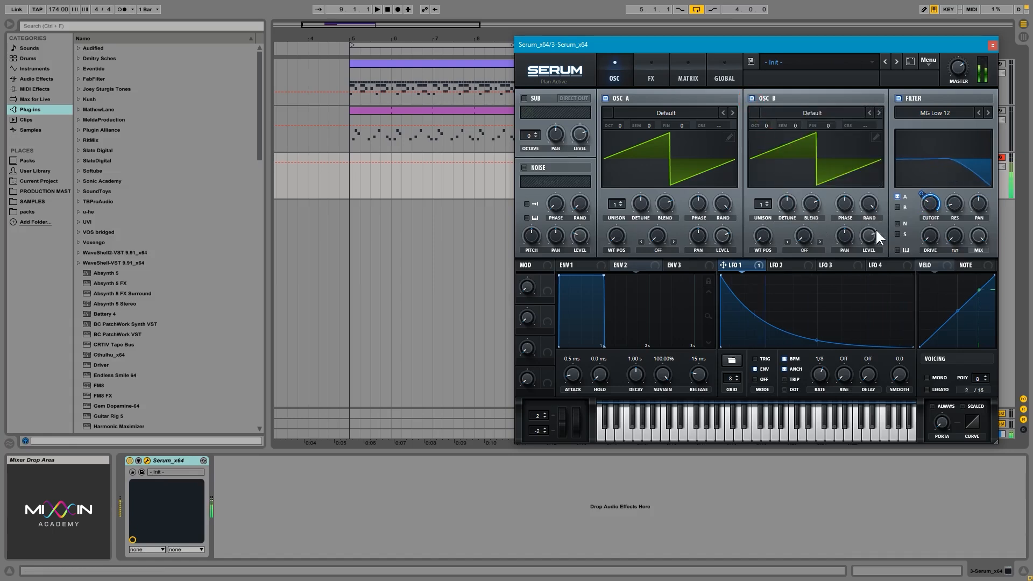
left_click(897, 207)
left_click_drag(766, 125, 766, 117)
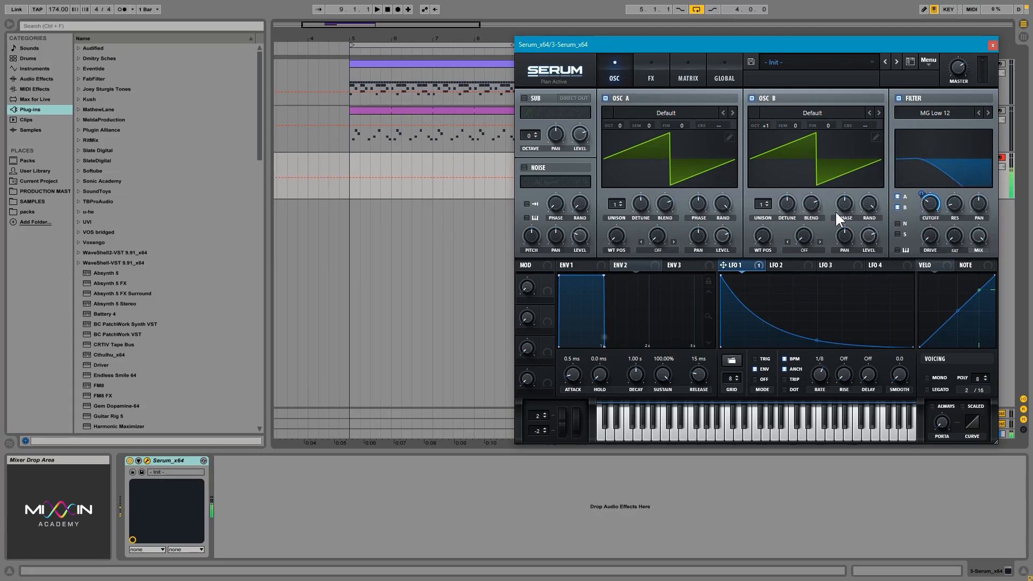
Turn down random phase on both oscillators, adjust oscillator B's phase, and set oscillator B's unison to 6 voices
left_click_drag(865, 206, 856, 368)
left_click_drag(731, 217, 729, 299)
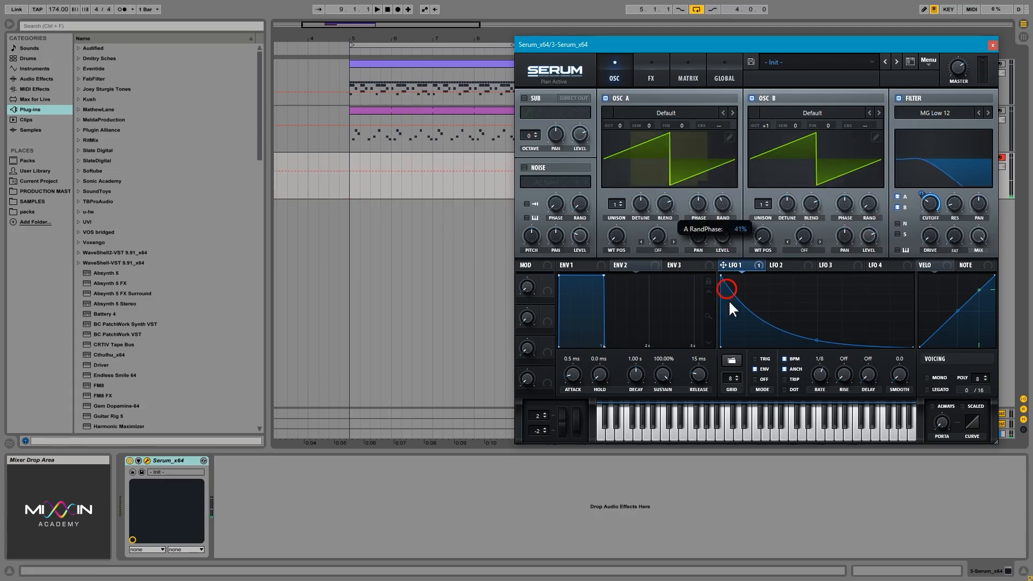
left_click_drag(843, 205, 855, 244)
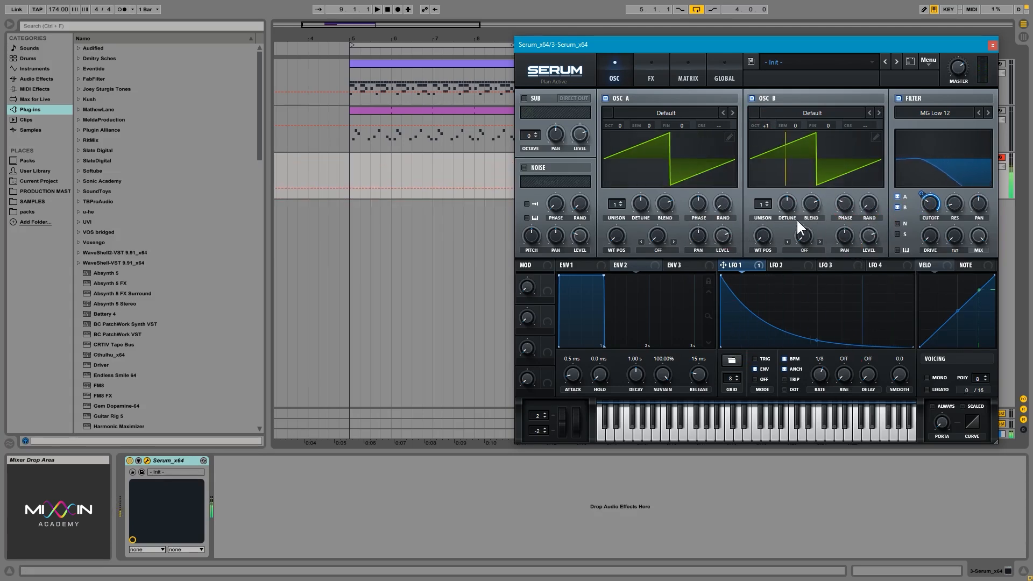
left_click_drag(763, 204, 751, 141)
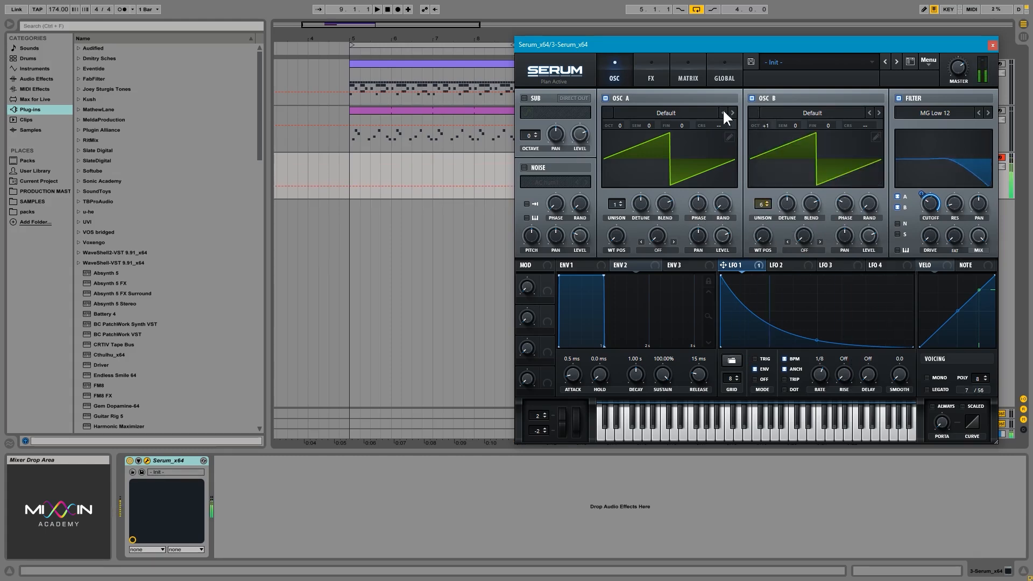
Enable the Tube distortion effect, adjust its filter, and set the filter to Post
left_click(651, 72)
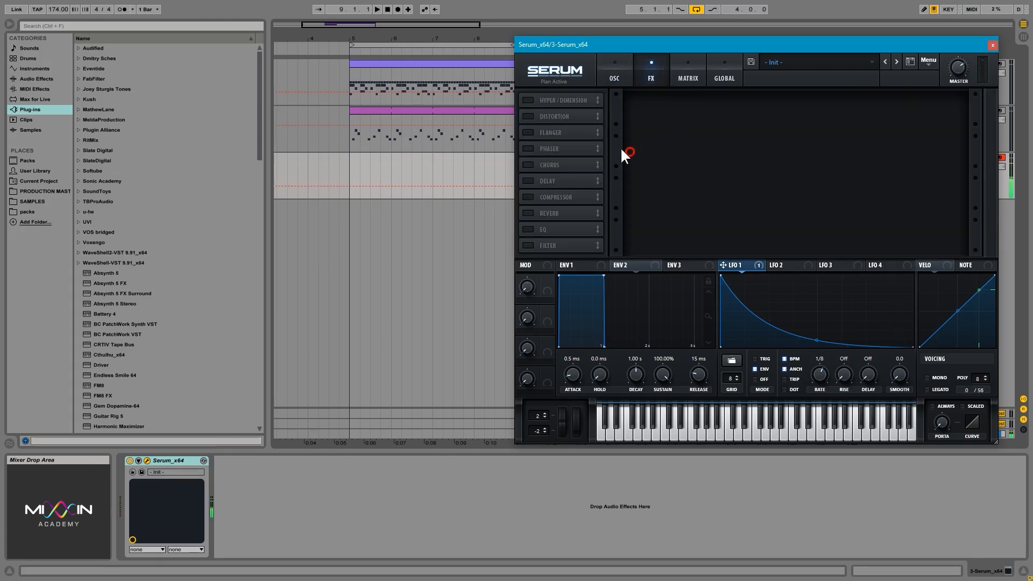
left_click(550, 114)
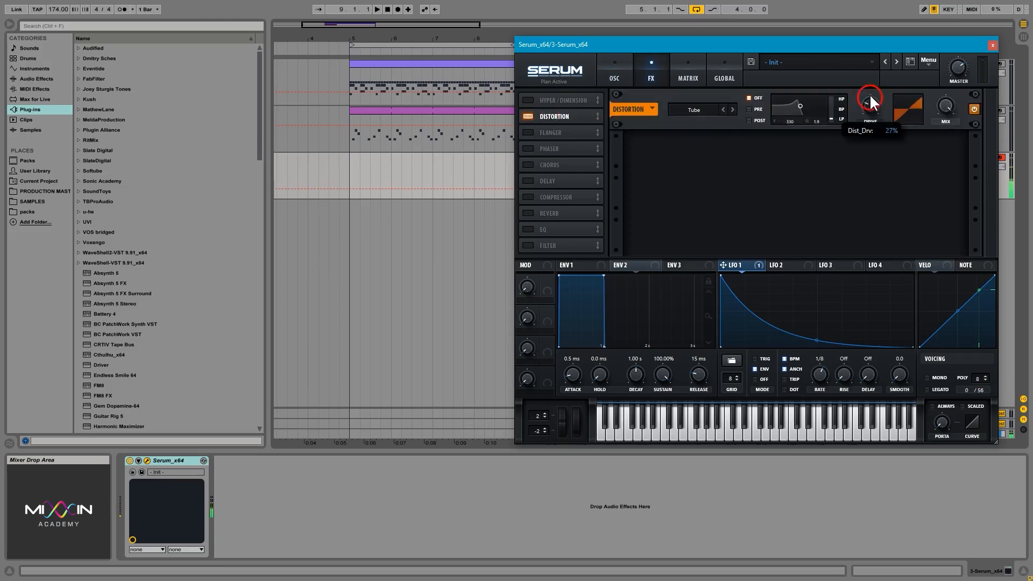
left_click_drag(795, 104, 852, 85)
left_click(751, 109)
left_click(763, 119)
Set the distortion drive to about 75% and adjust the distortion mix and Serum's master volume
left_click_drag(945, 106, 928, 182)
left_click_drag(801, 110, 867, 148)
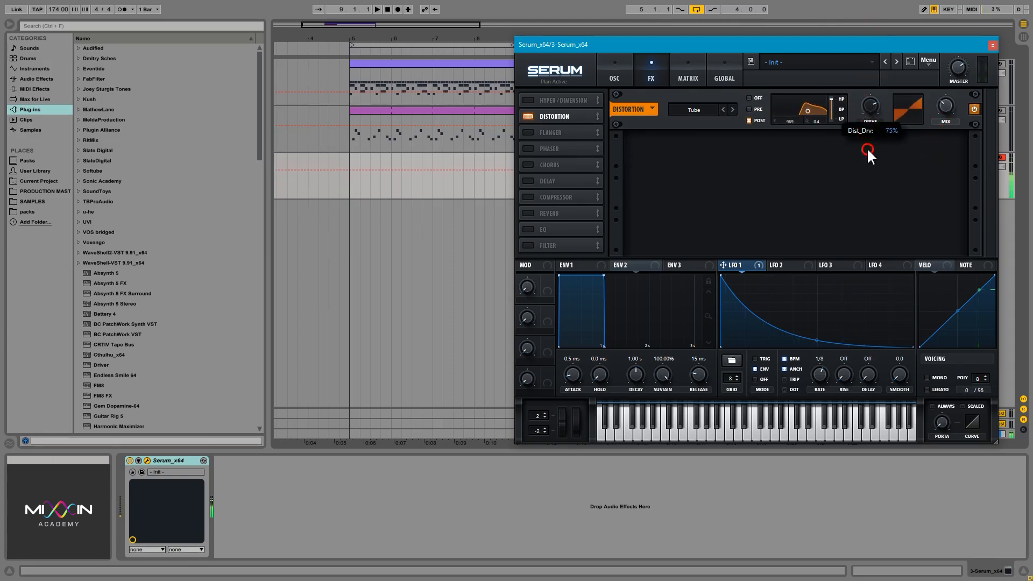
left_click_drag(941, 102, 954, 57)
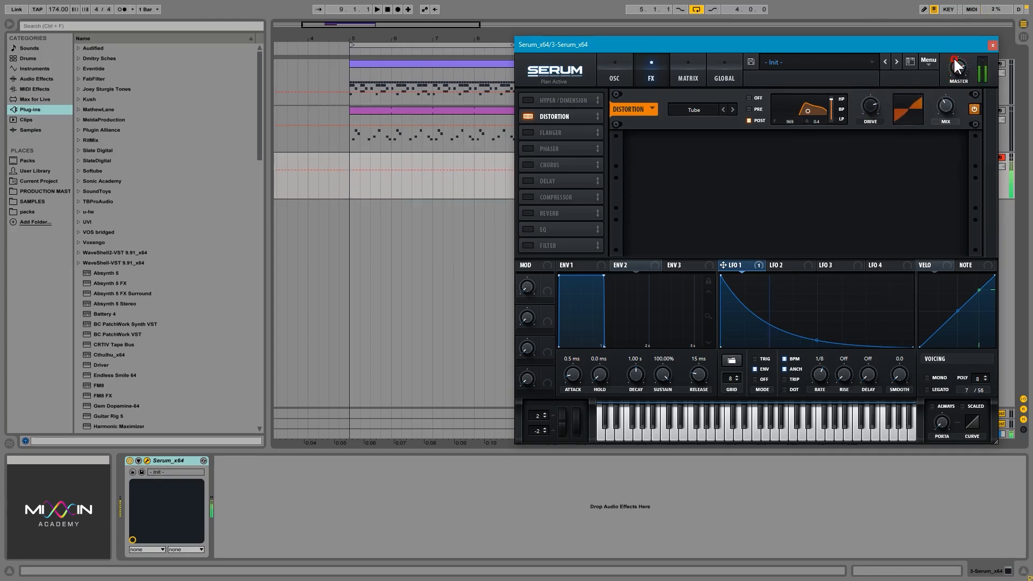
Review the patch's oscillator, filter and LFO settings in Serum and close the plug-in window
left_click(991, 44)
left_click(728, 175)
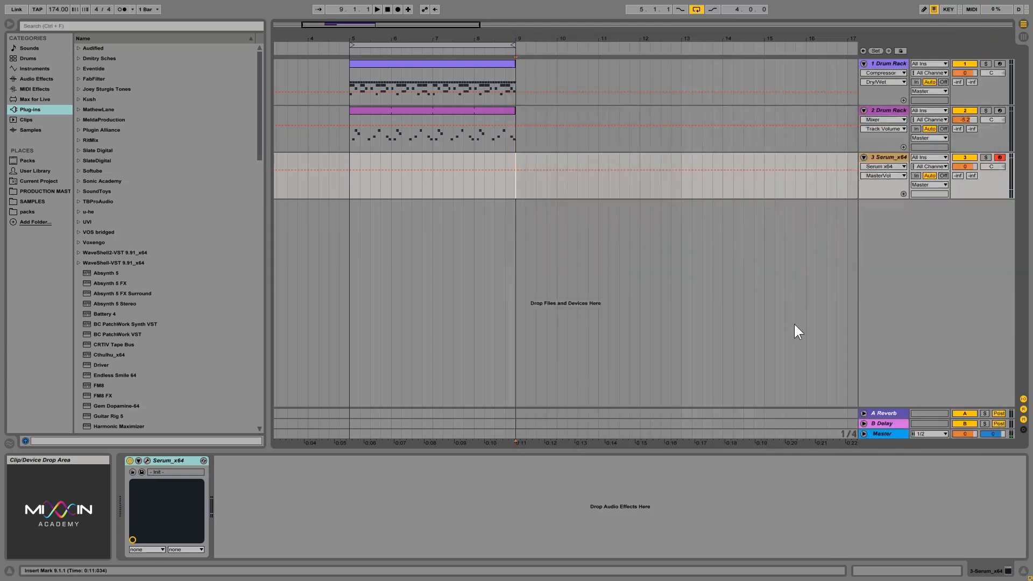
left_click(146, 460)
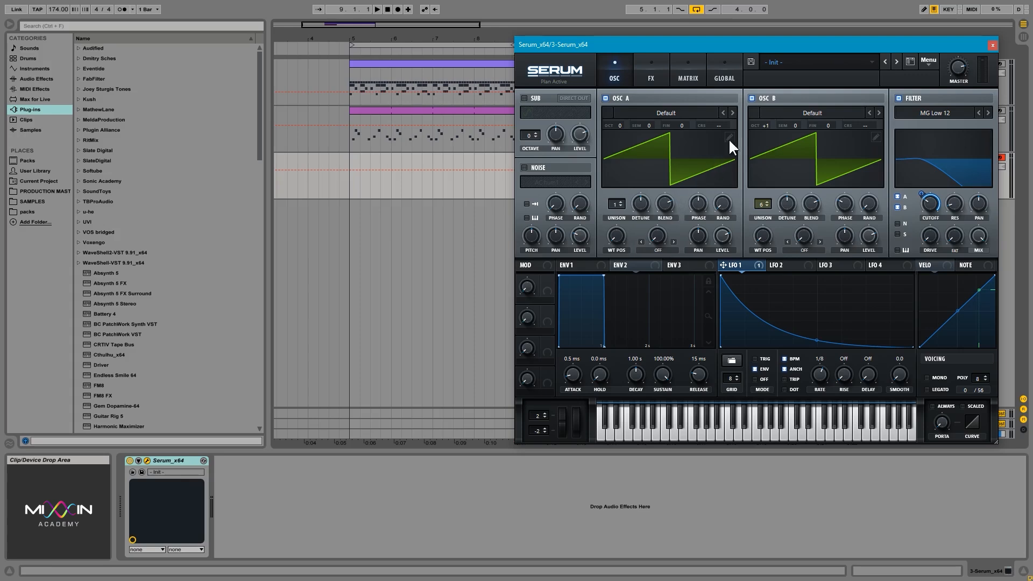
left_click_drag(852, 49, 818, 56)
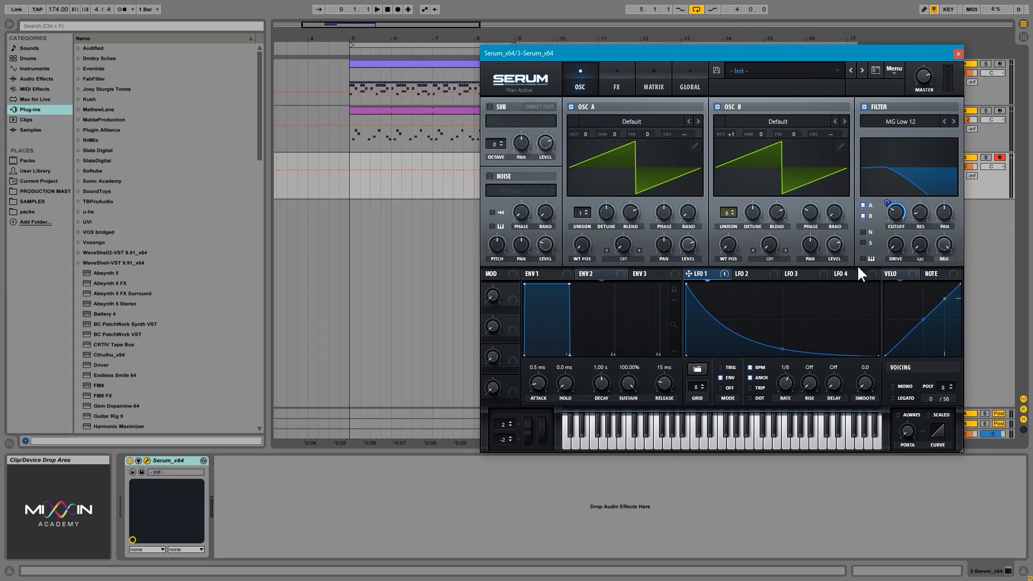
left_click(958, 54)
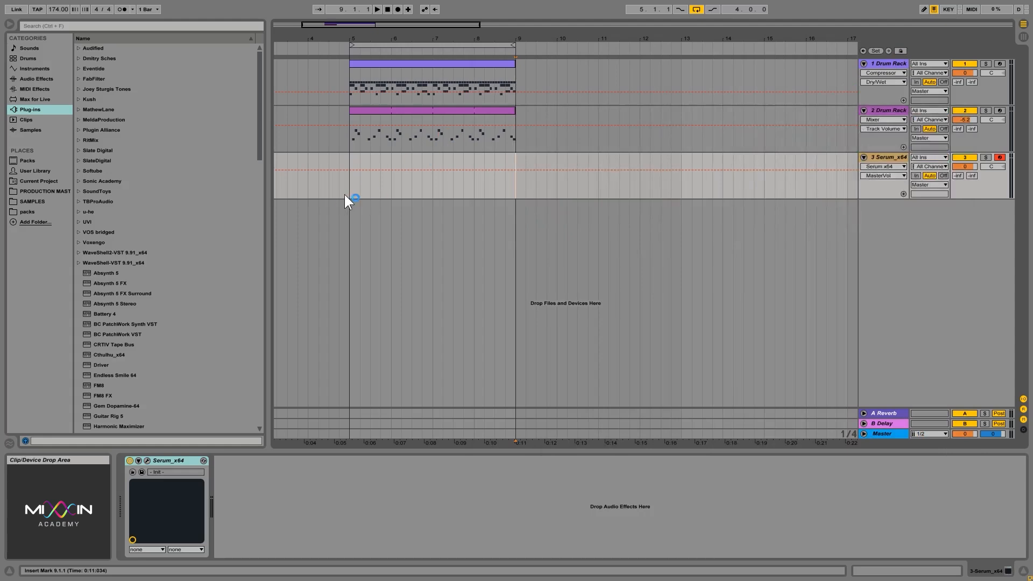
Insert an empty four-bar MIDI clip from 5.1.1 to 9.1.1 on the Serum track and play the loop
left_click_drag(347, 195, 513, 197)
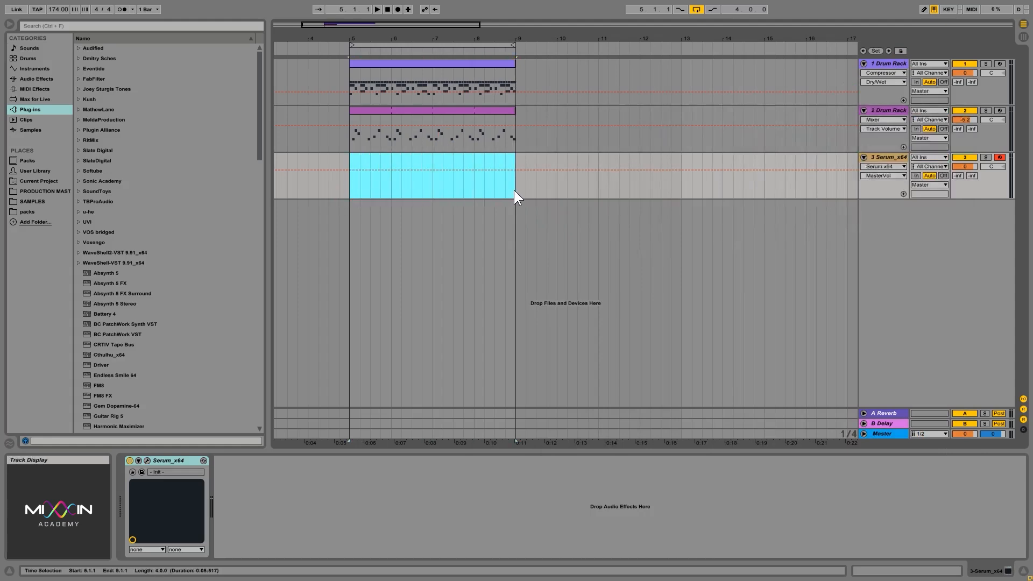
right_click(447, 156)
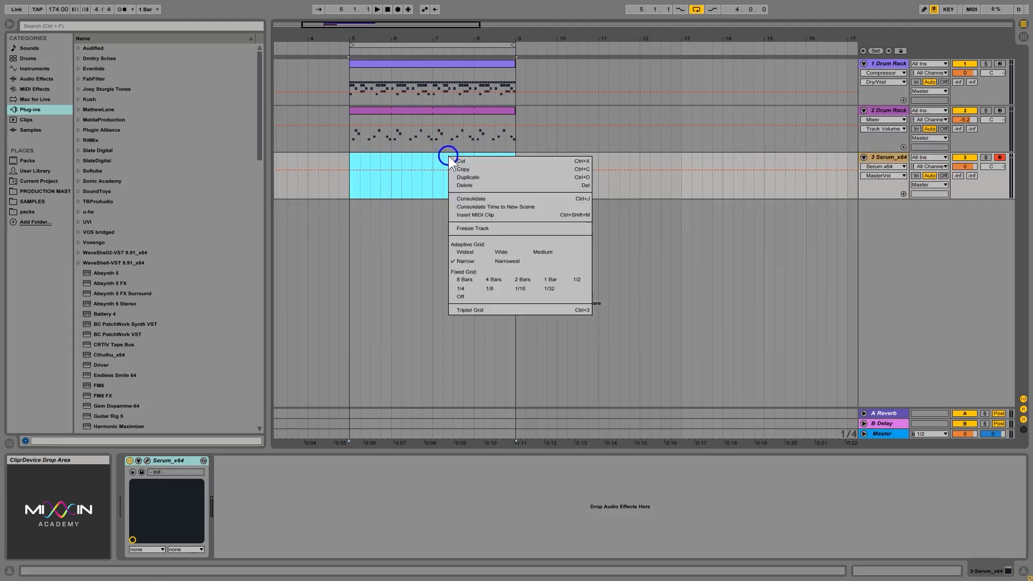
left_click(486, 214)
key("space")
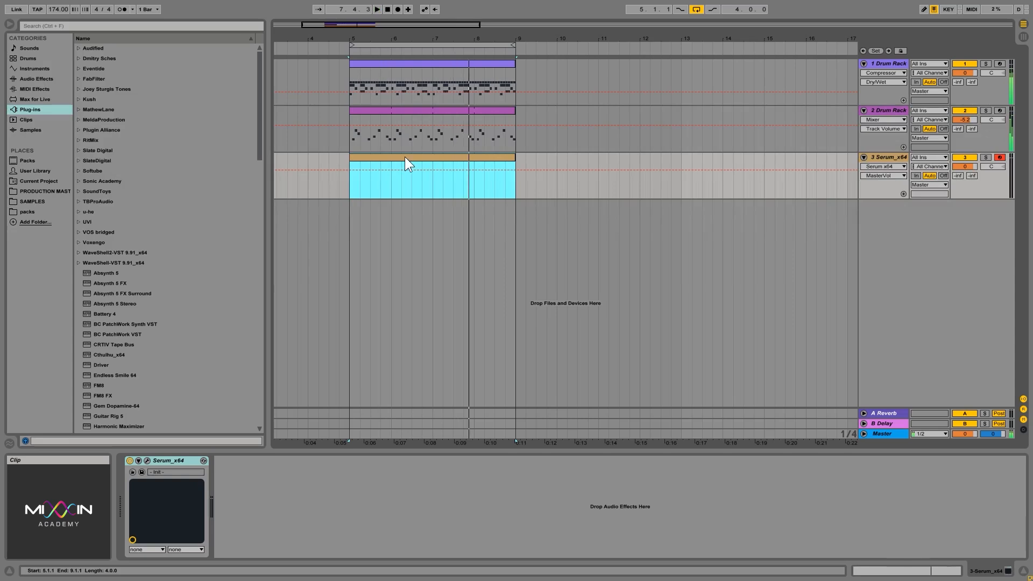
Open the new Serum clip's piano roll and audition low keys, including A#-1, D0 and F0
double_click(405, 157)
left_click(261, 455)
scroll(261, 450, "down", 5)
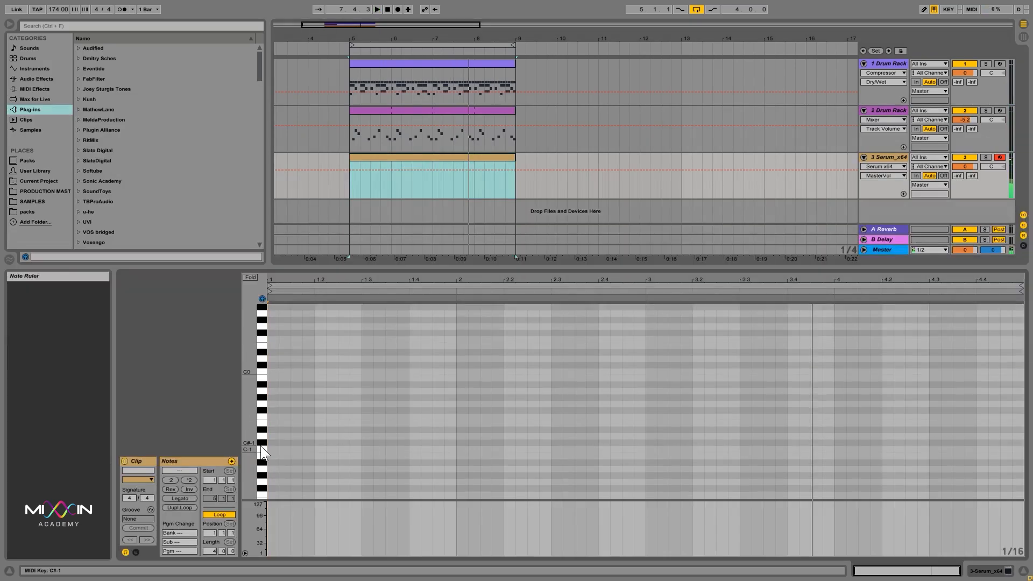
left_click(263, 386)
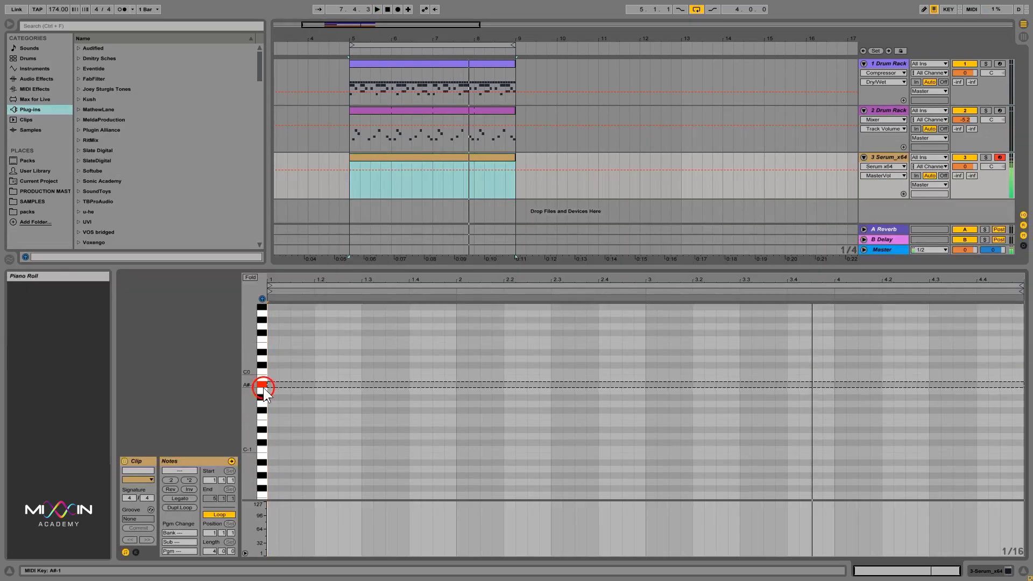
left_click(264, 309)
left_click(263, 361)
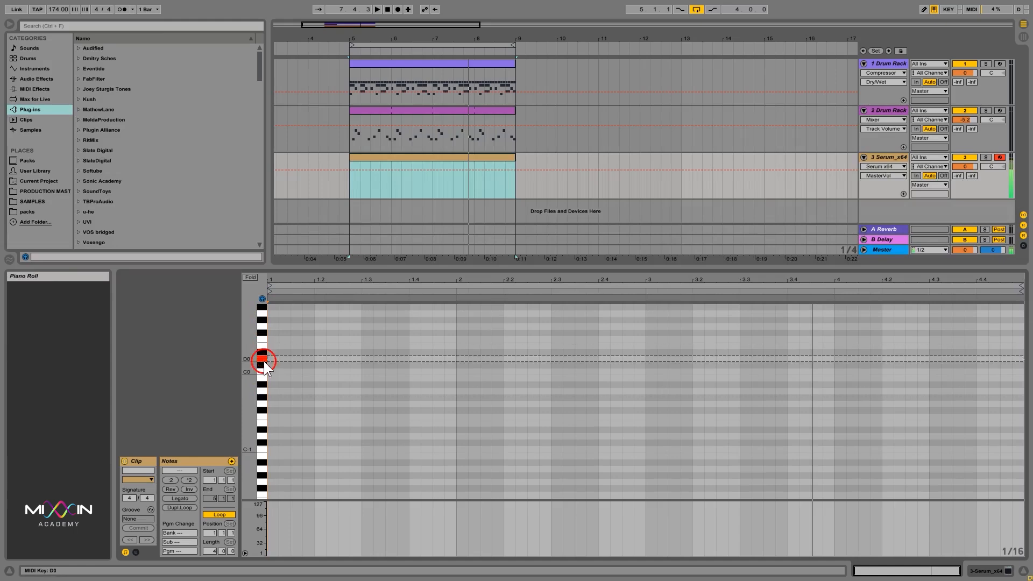
left_click(261, 340)
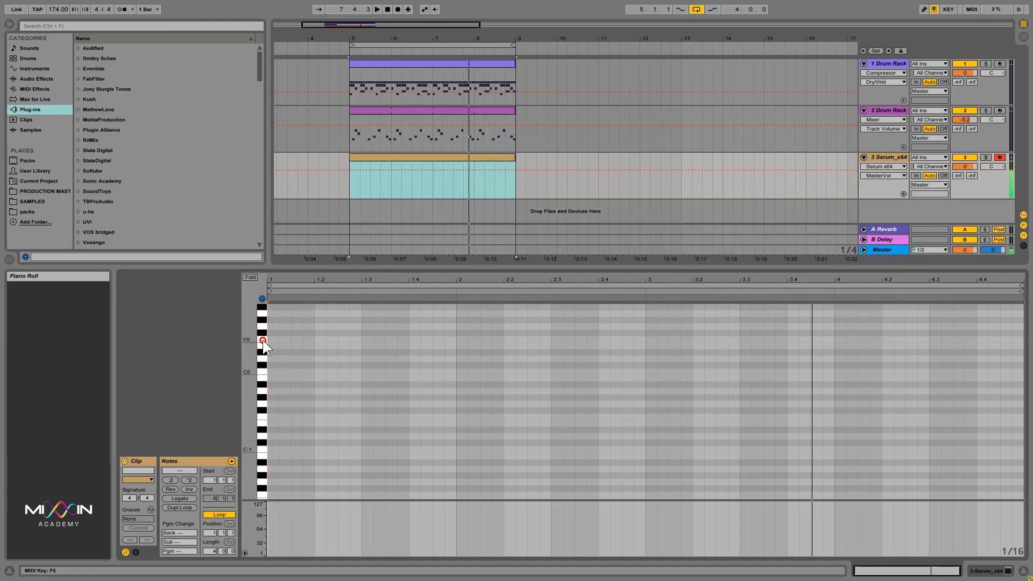
left_click(260, 340)
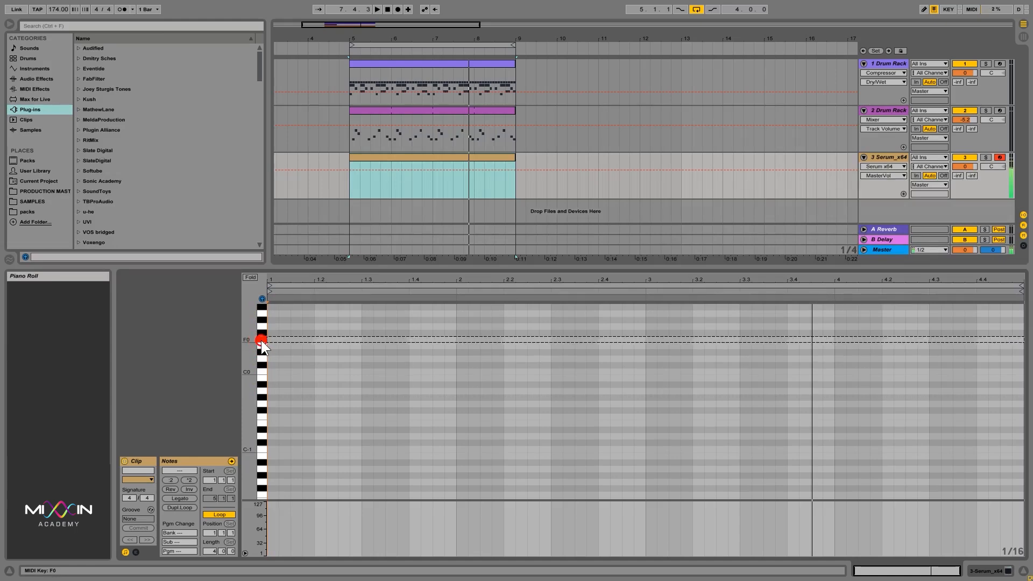
Add an F0 note from 1.2.3 to 1.3.1 in the clip and play the loop
double_click(320, 340)
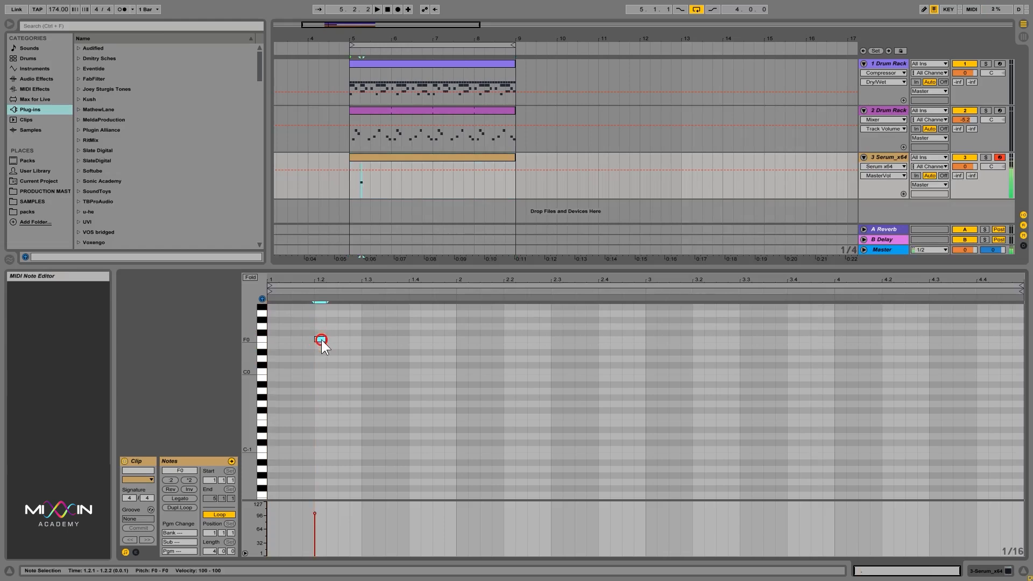
left_click_drag(321, 342, 350, 341)
left_click(343, 339)
key("space")
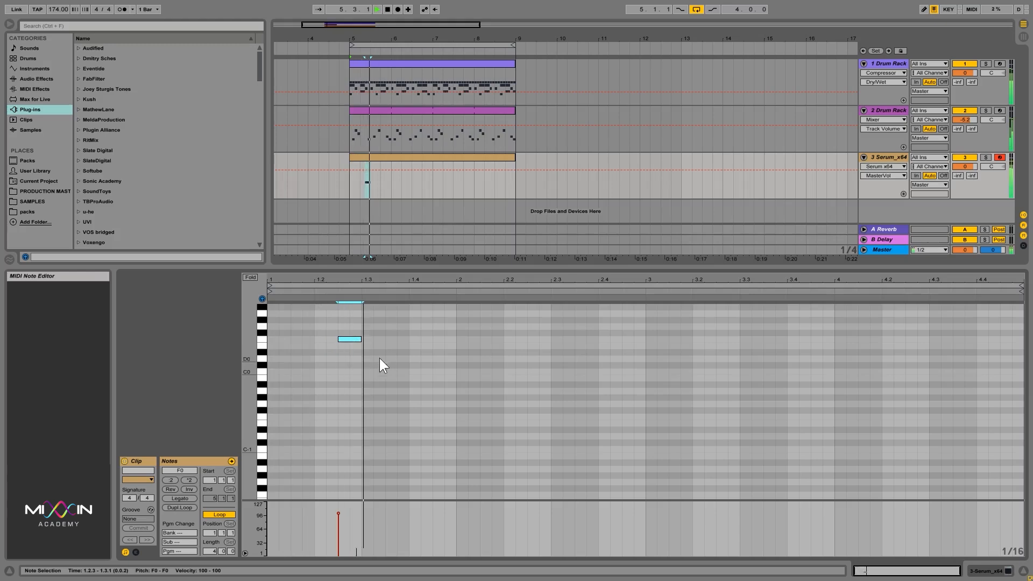
Add three more F0 notes in bar 1 starting at 1.3.2, 1.4.1 and 1.4.3, and play the loop
double_click(376, 338)
left_click_drag(385, 339, 424, 341)
key("ctrl+space")
key("ctrl+d")
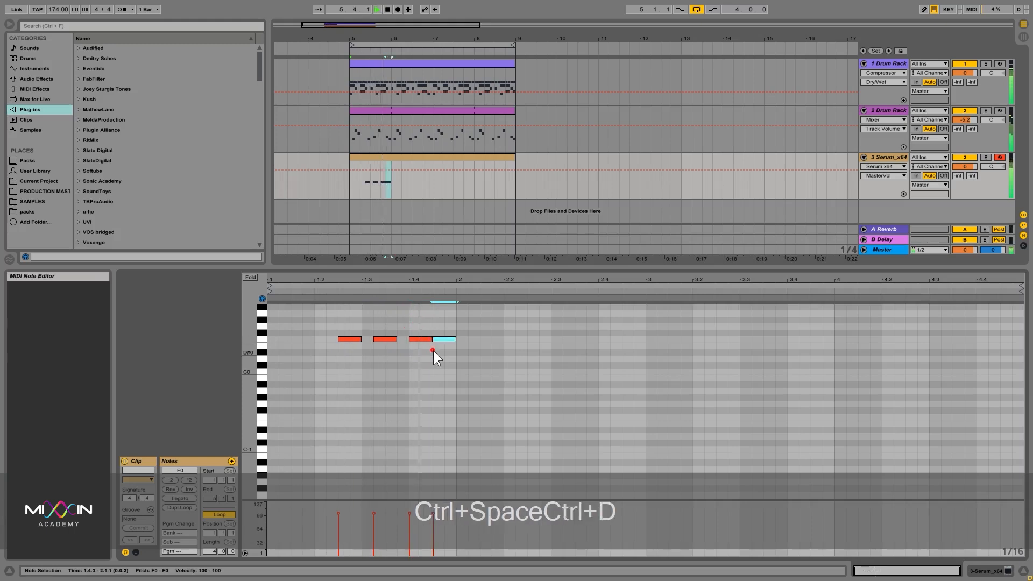
key("space")
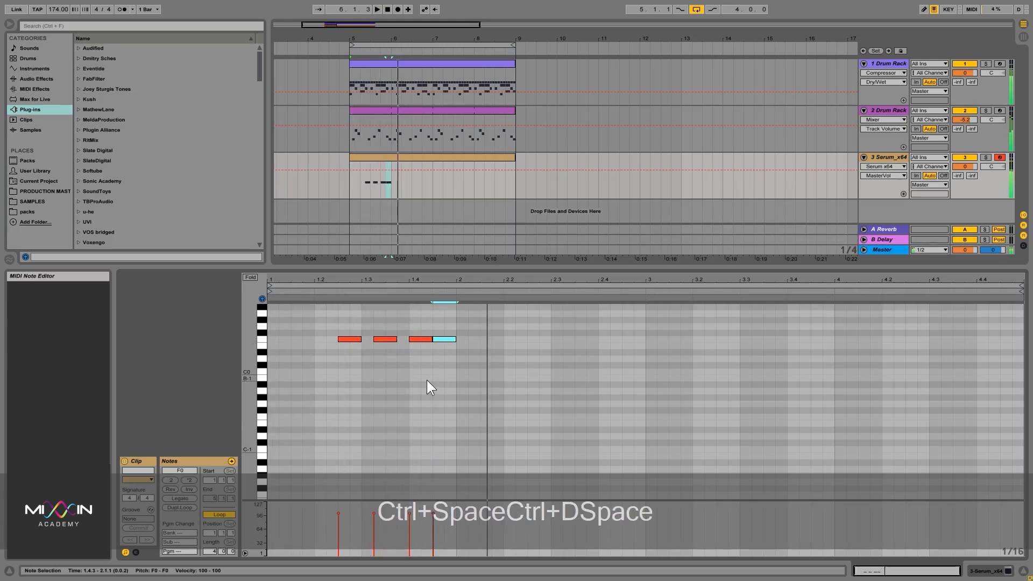
Play the loop and move the second F0 note to start at 1.3.3, directly before the note at 1.4.1
left_click(437, 364)
left_click(412, 375)
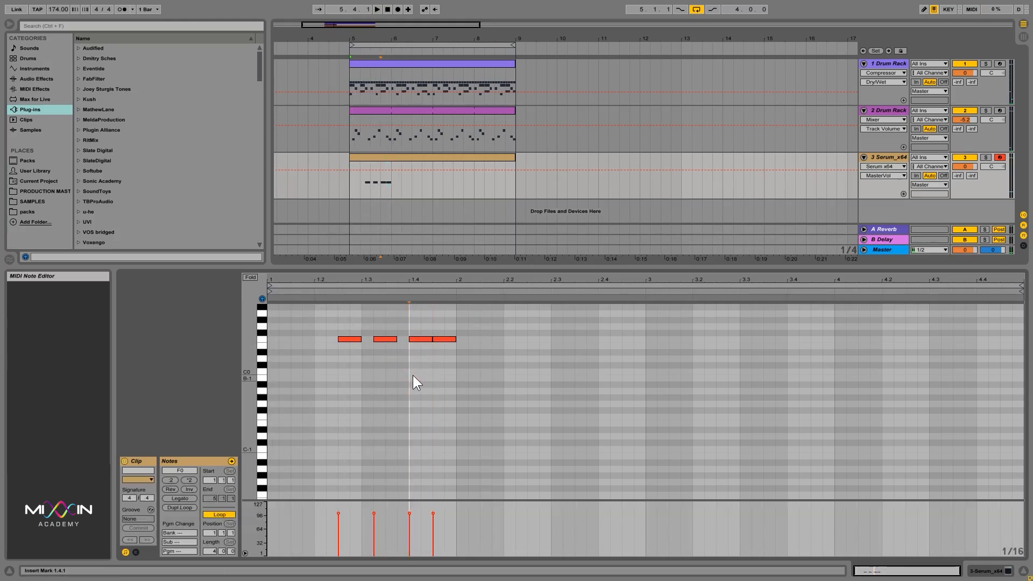
key("space")
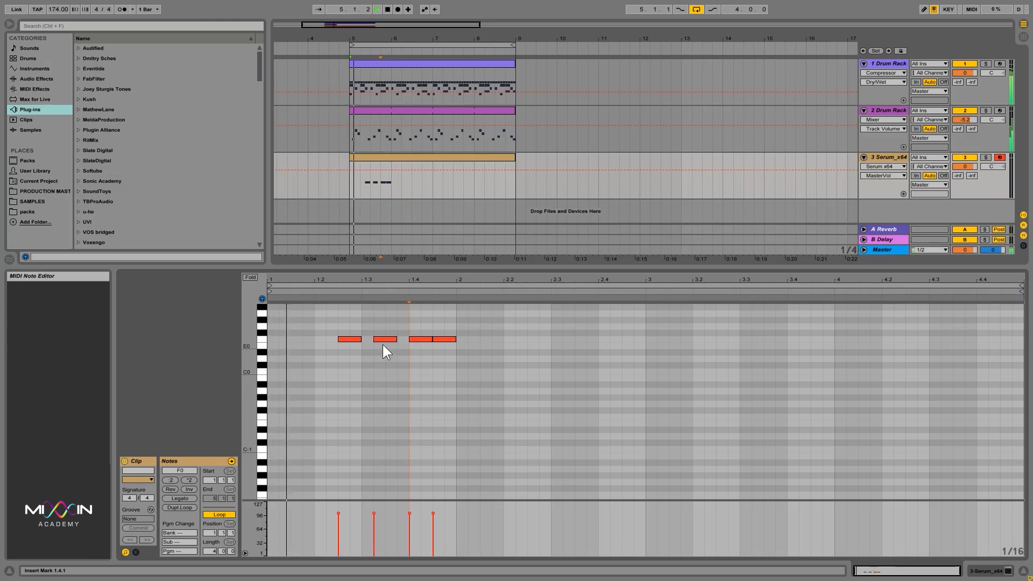
left_click_drag(383, 340, 395, 341)
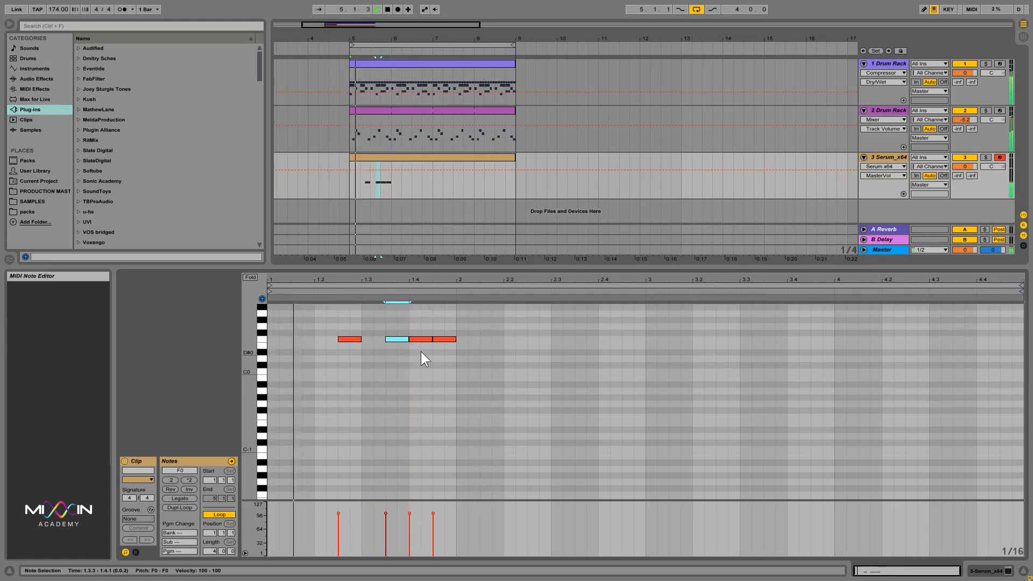
key("space")
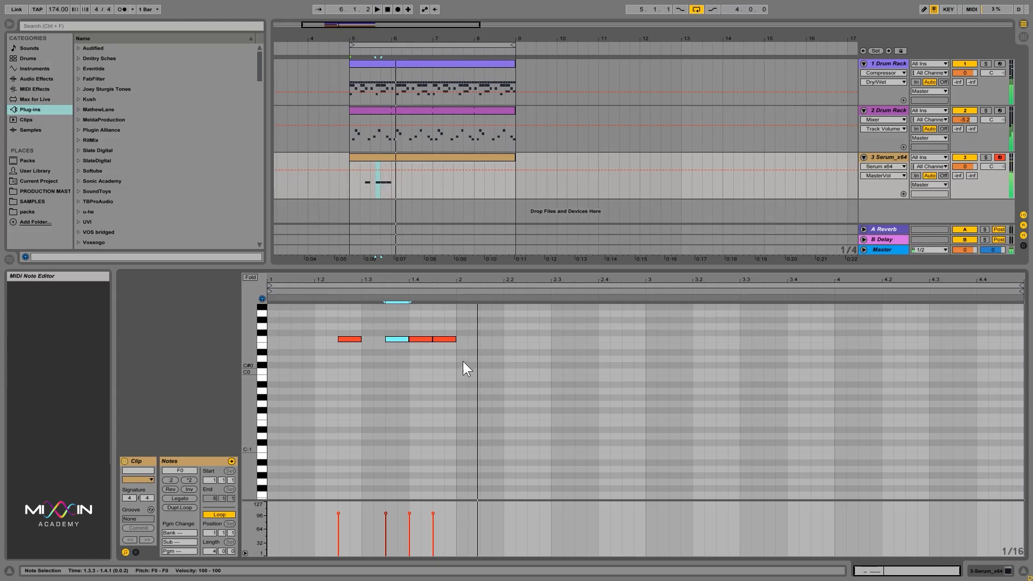
Add an A#0 note from 2.1.3 to 2.2.1 and duplicate it twice to fill up to 2.3.1
left_click(487, 338)
double_click(487, 338)
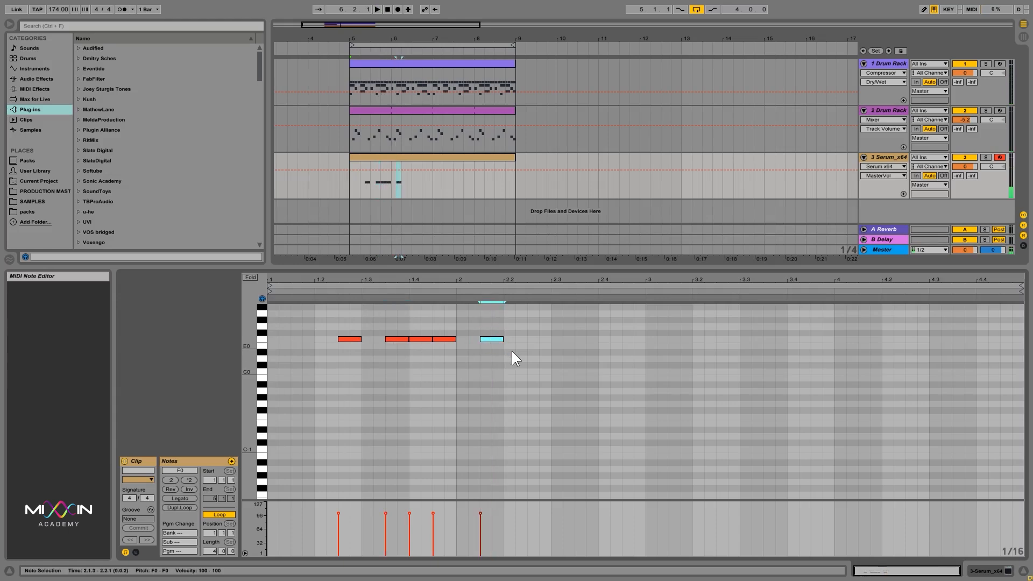
key("Up")
key("Up")
key("Up")
key("Up")
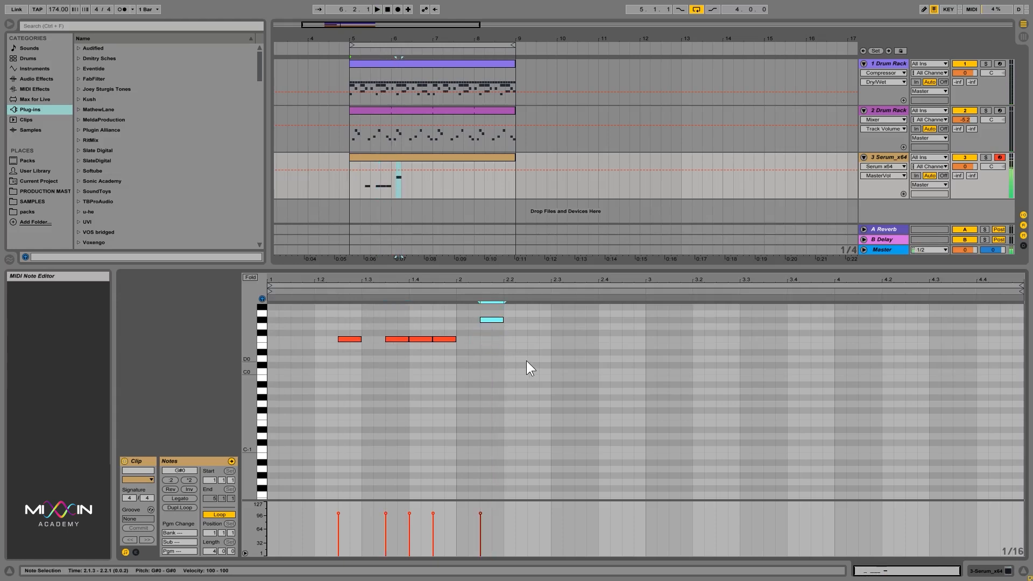
key("Up")
key("ctrl+d")
key("ctrl+d")
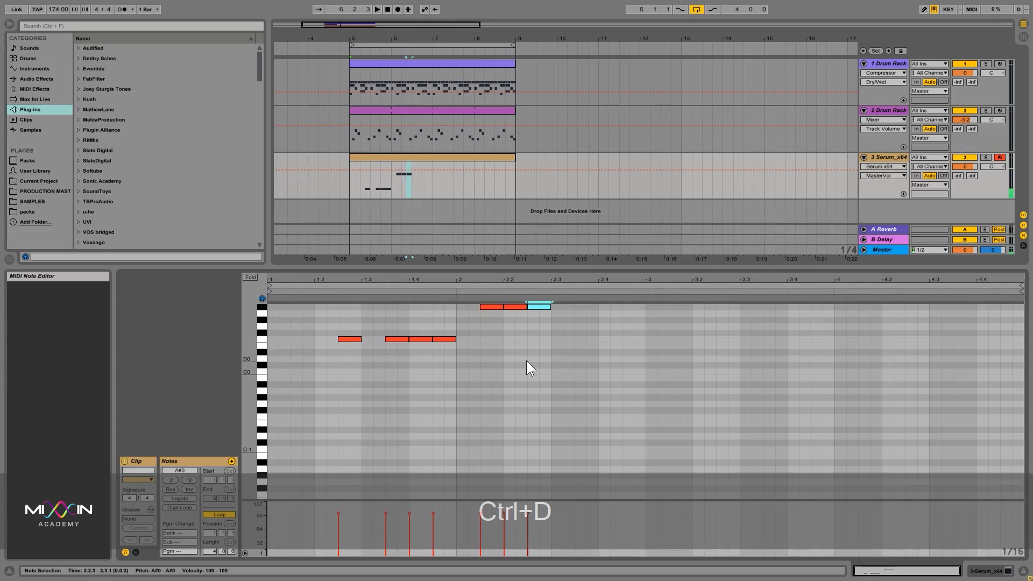
key("Right")
key("Left")
Duplicate the last A#0 note, lower the copy to G#0, repeat it up to 3.1.1 and play the loop
key("ctrl+d")
key("Down")
key("Down")
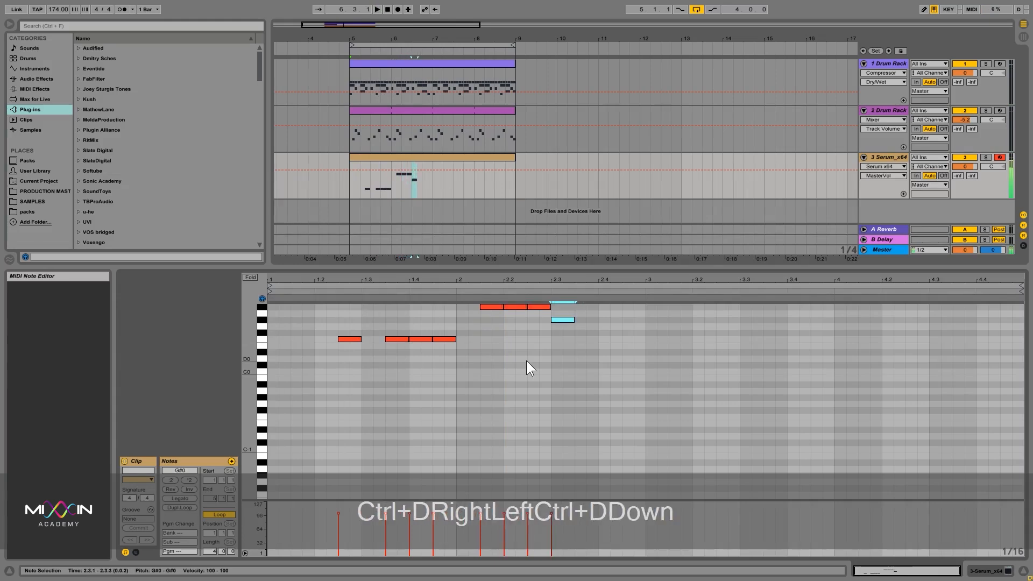
key("ctrl+d")
key("ctrl+d")
key("ctrl+d")
key("space")
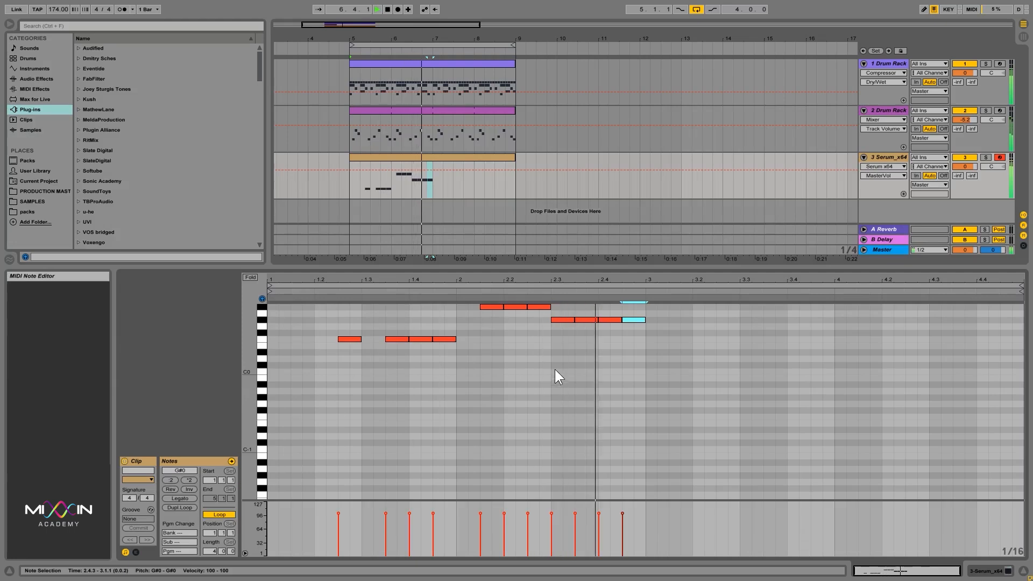
Delete the first G#0 note at 2.3.1 and shift the remaining three G#0 notes back to start there
left_click(531, 332)
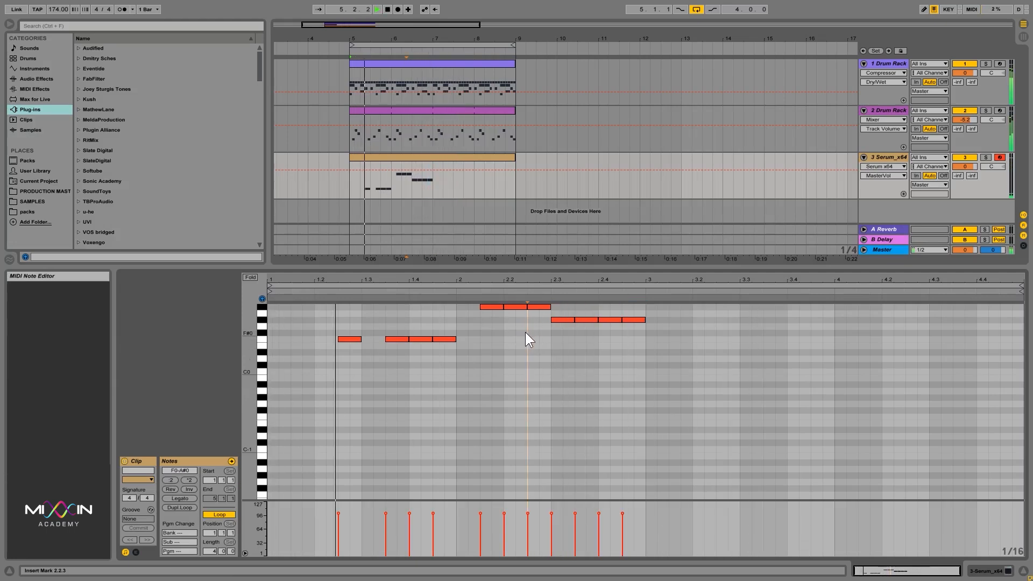
left_click_drag(541, 327, 450, 291)
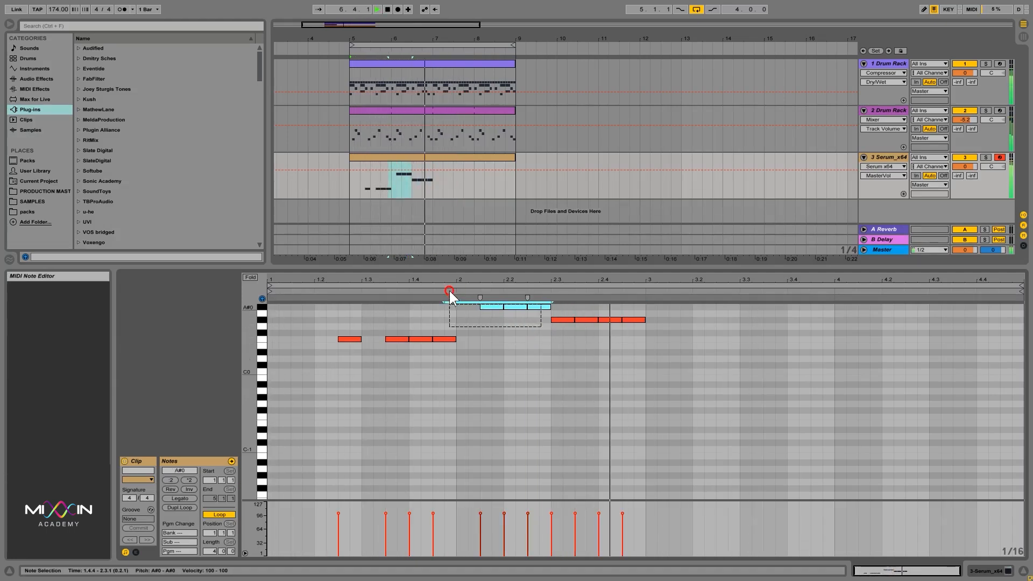
left_click(508, 327)
left_click_drag(517, 336, 509, 303)
left_click_drag(663, 359, 571, 317)
double_click(558, 323)
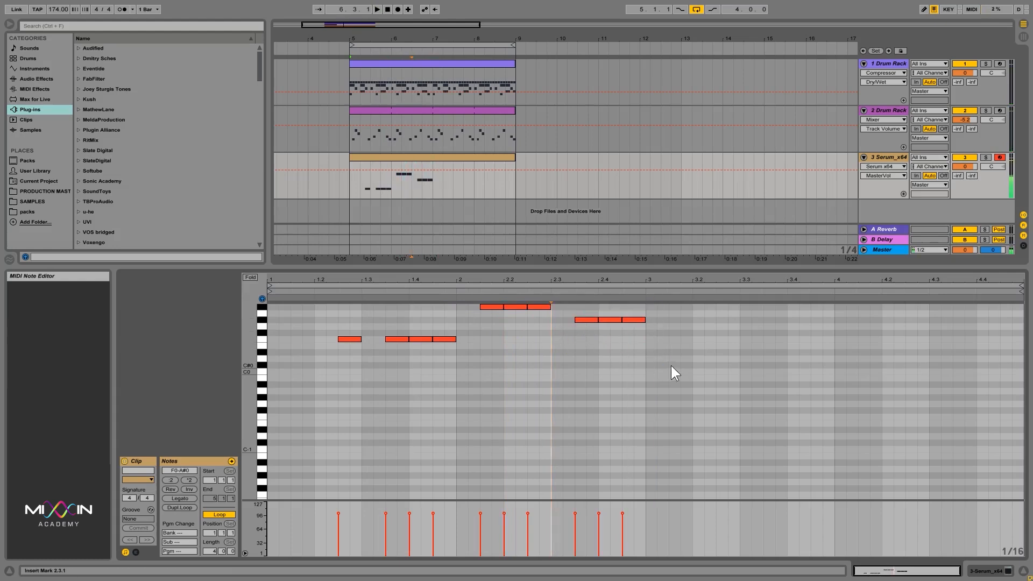
left_click_drag(629, 348, 580, 319)
key("Left")
key("Left")
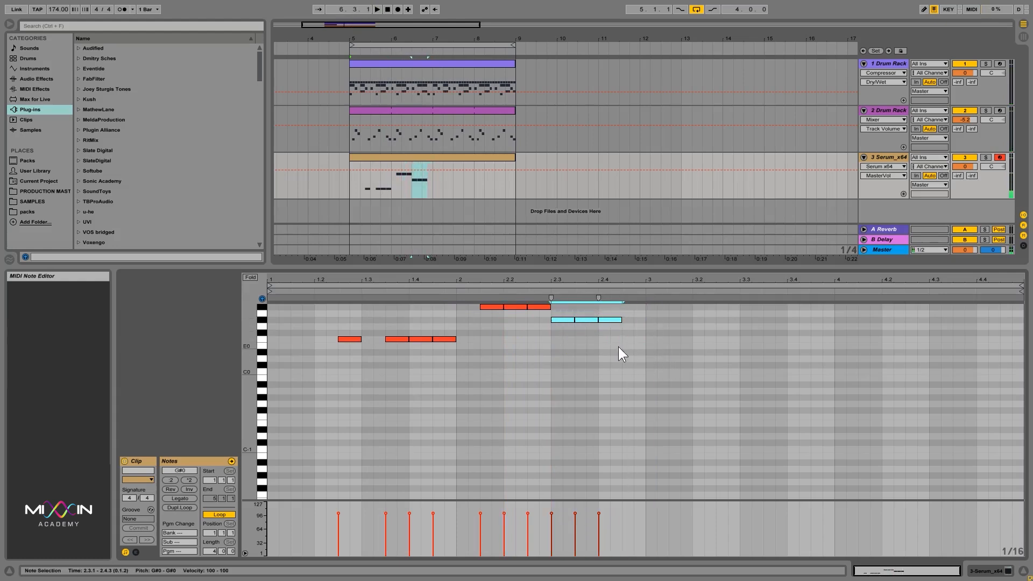
Space out the G#0 notes by moving the second to 2.3.4 and the third to 2.4.3
left_click(618, 323)
left_click_drag(639, 344, 592, 311)
key("Right")
left_click(630, 322)
key("Right")
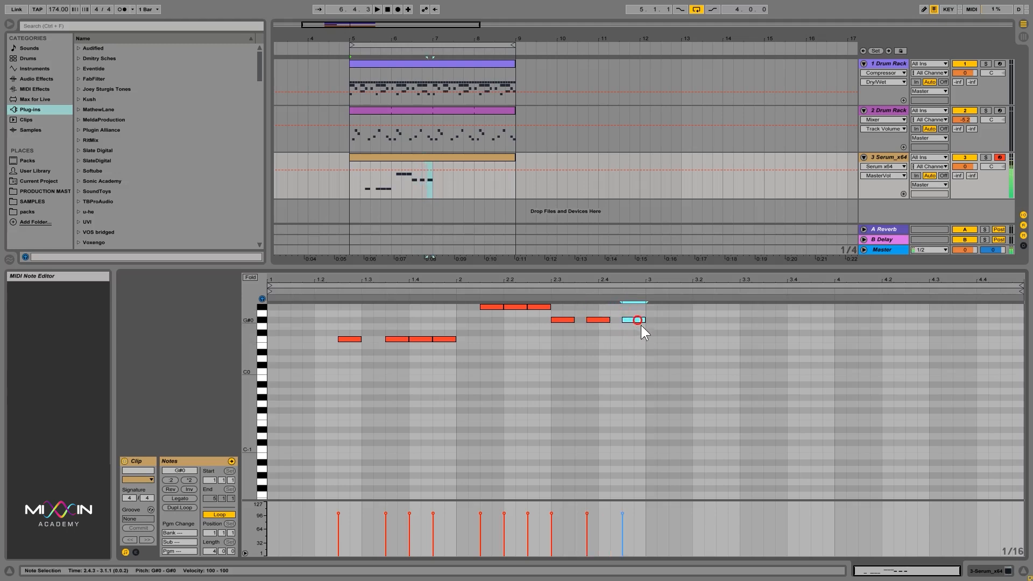
Lower the three spaced notes at the end of bar 2 to F#0 and play the loop
left_click_drag(656, 362, 563, 321)
key("Down")
key("Down")
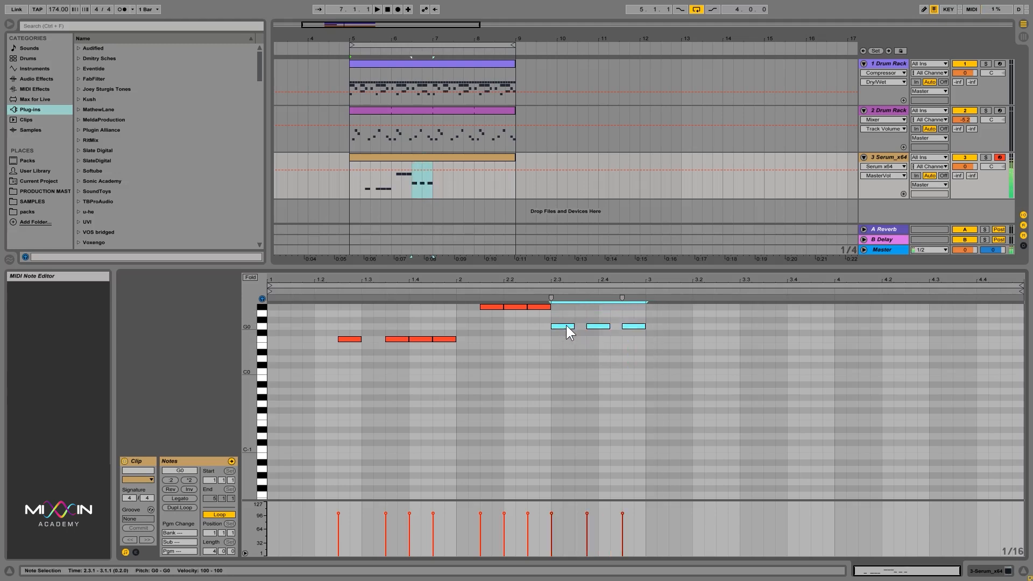
key("space")
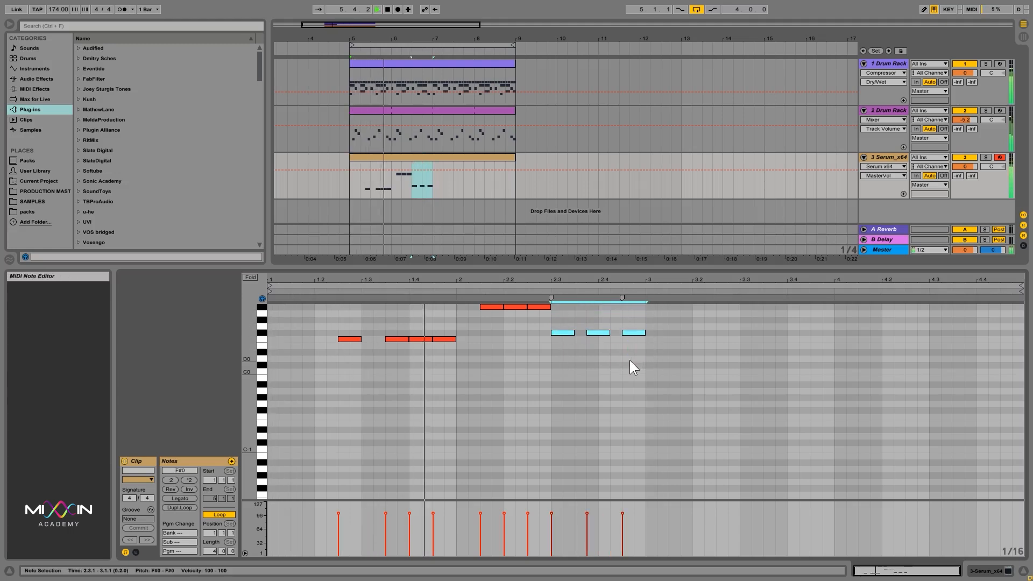
key("space")
Lower the three A#0 notes between 2.1.3 and 2.3.1 to G#0 and play the loop
left_click_drag(570, 316, 484, 293)
key("Down")
key("Down")
key("space")
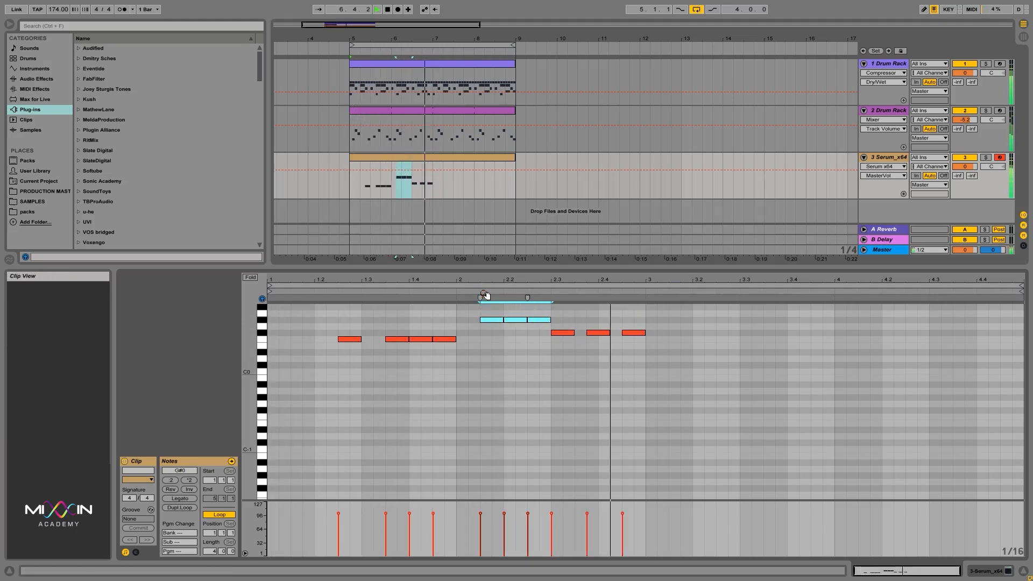
Lower the three selected notes between 2.1.3 and 2.3.1 to D#0 while the loop plays
key("Down")
key("Down")
key("Down")
key("Down")
key("Down")
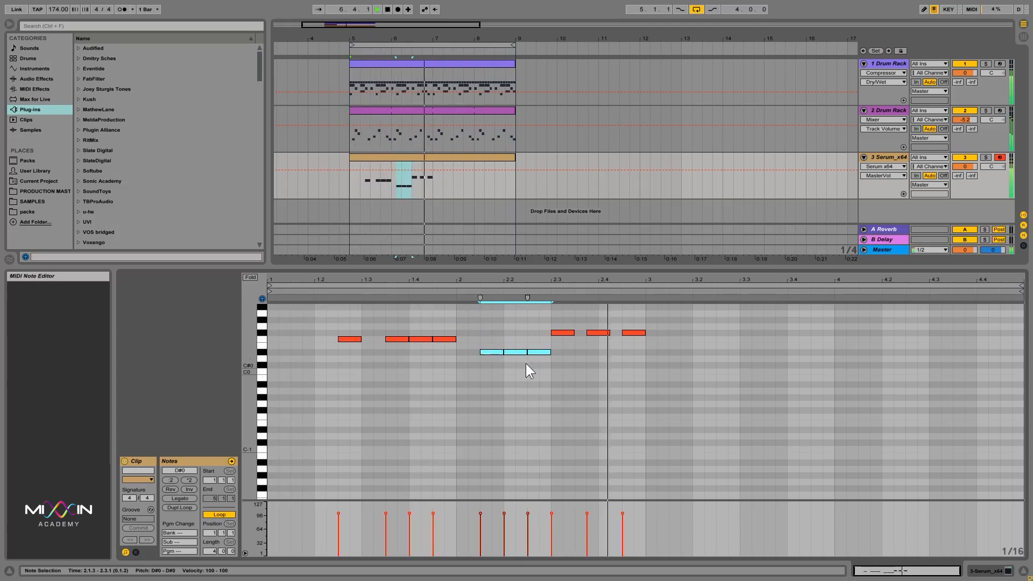
key("space")
Lower only the middle D#0 note at 2.2.1 to C#0 and play the loop
left_click(540, 371)
left_click(514, 352)
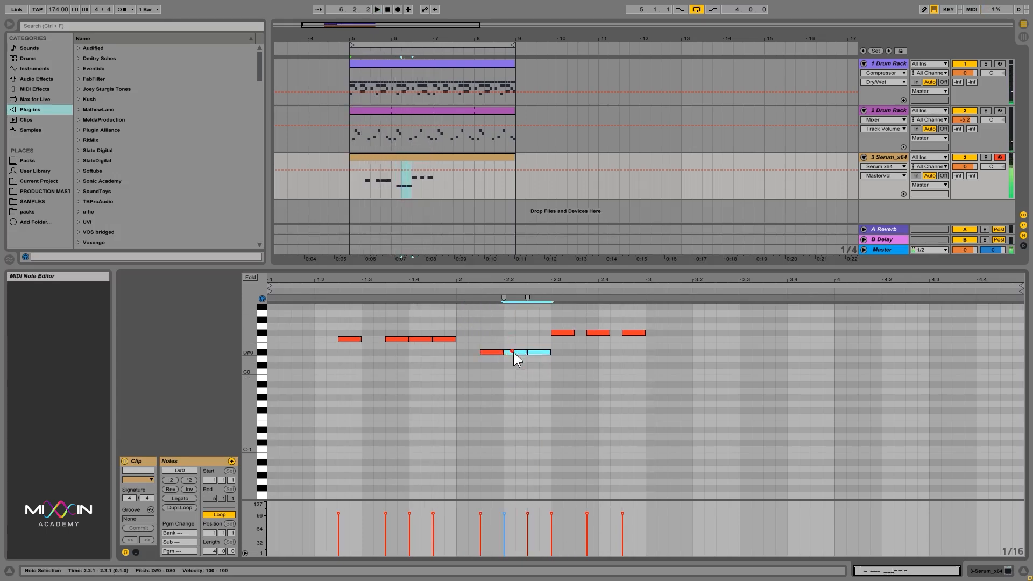
key("Down")
key("Down")
key("space")
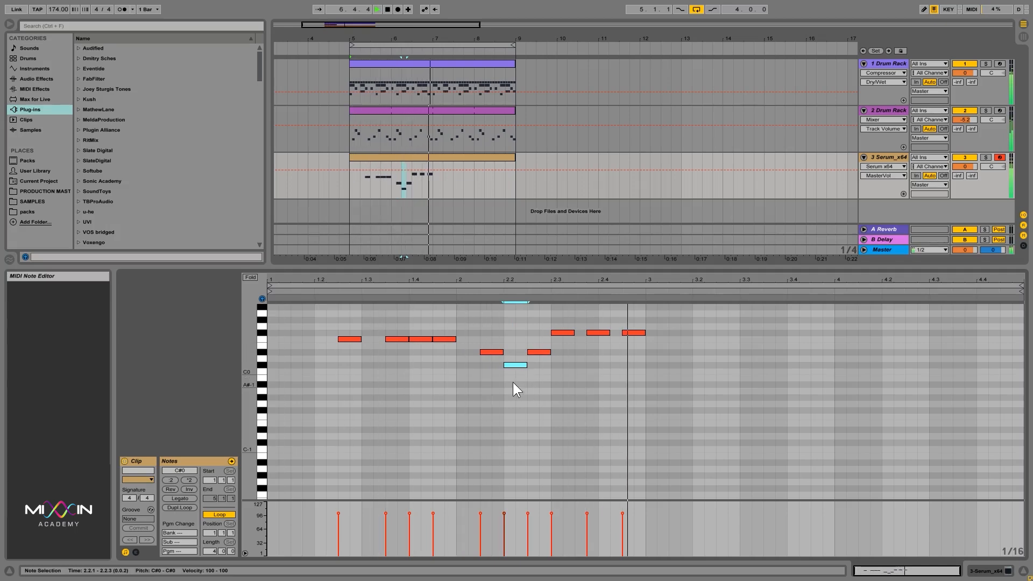
Stop playback and raise the middle note at 2.2.1 back to D#0
key("space")
key("Up")
key("Up")
key("Up")
key("Down")
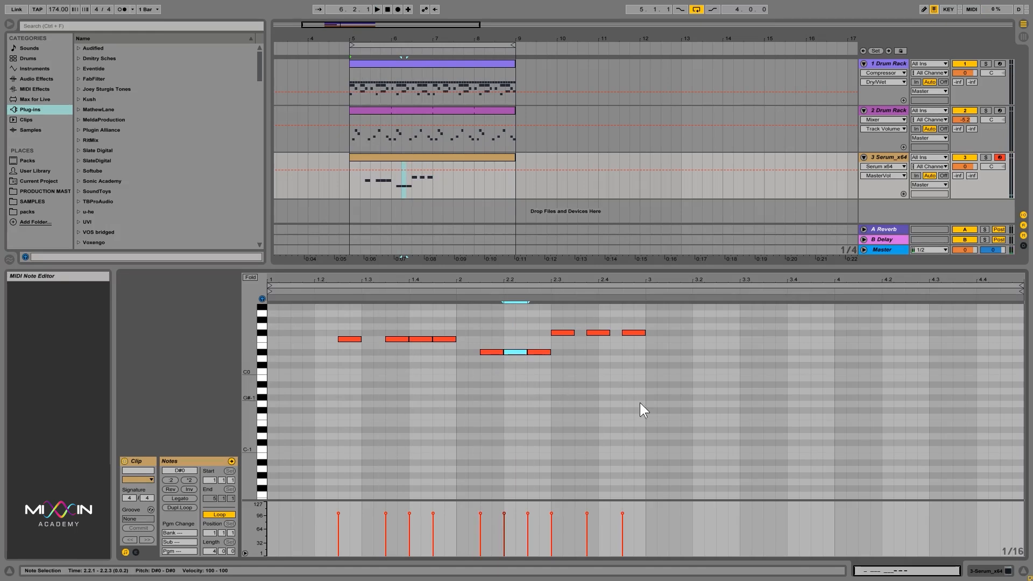
Delete all the notes from the Serum clip
left_click_drag(681, 411, 493, 323)
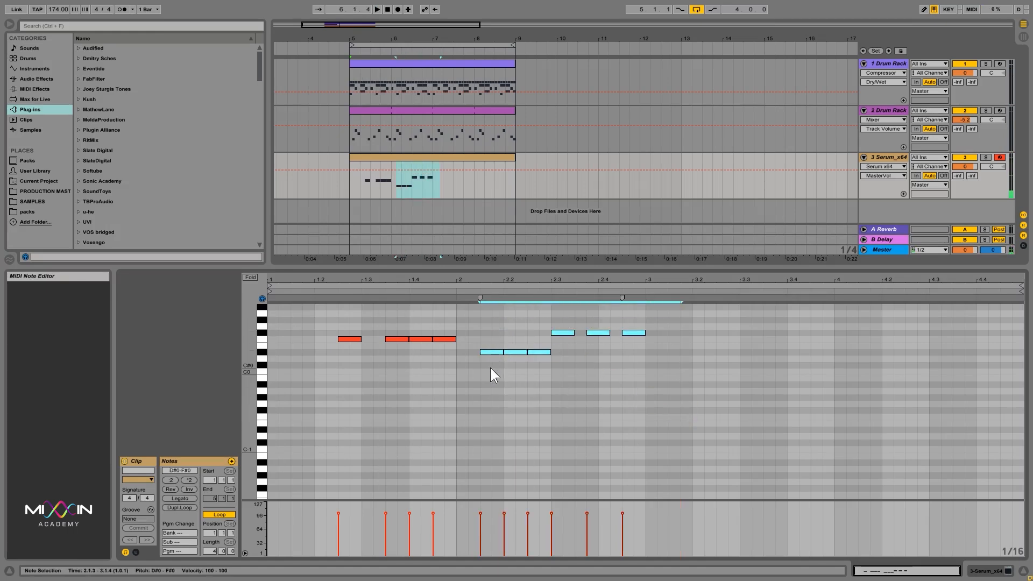
key("Delete")
left_click_drag(482, 369, 237, 326)
key("Delete")
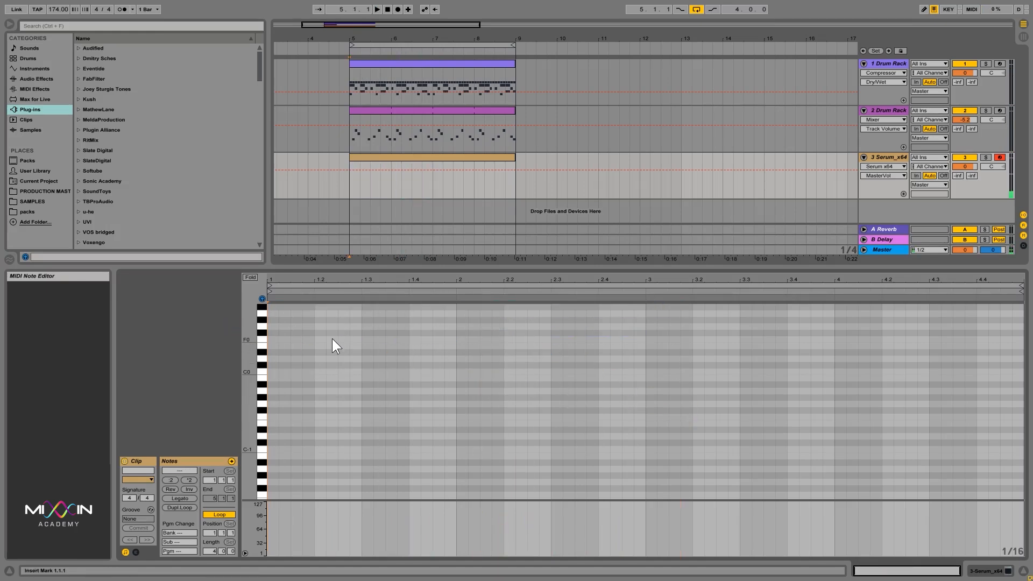
Play the loop and add an F0 note from 1.2.3 to 1.3.1 in the emptied clip
key("space")
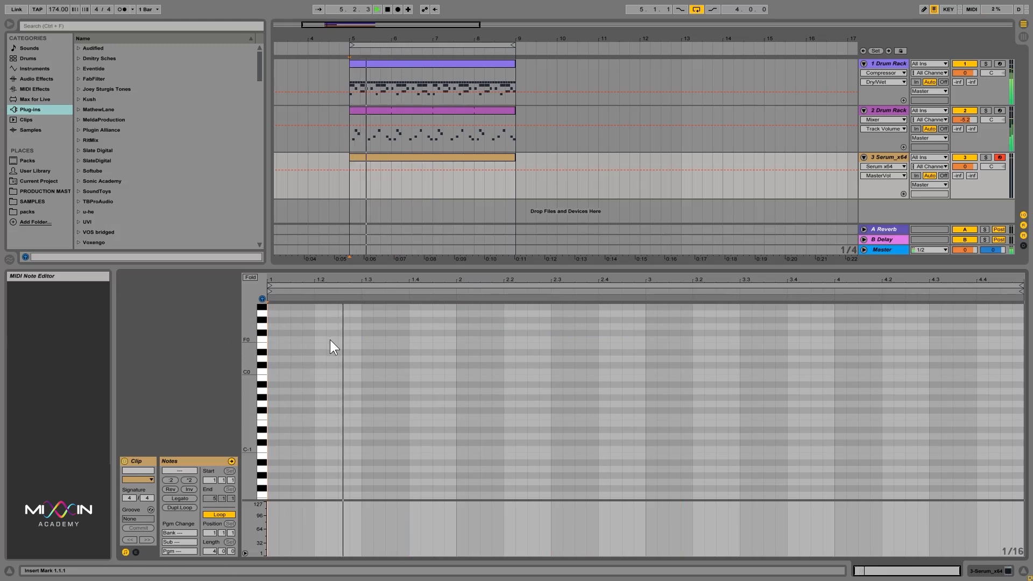
double_click(342, 339)
left_click_drag(351, 338, 361, 339)
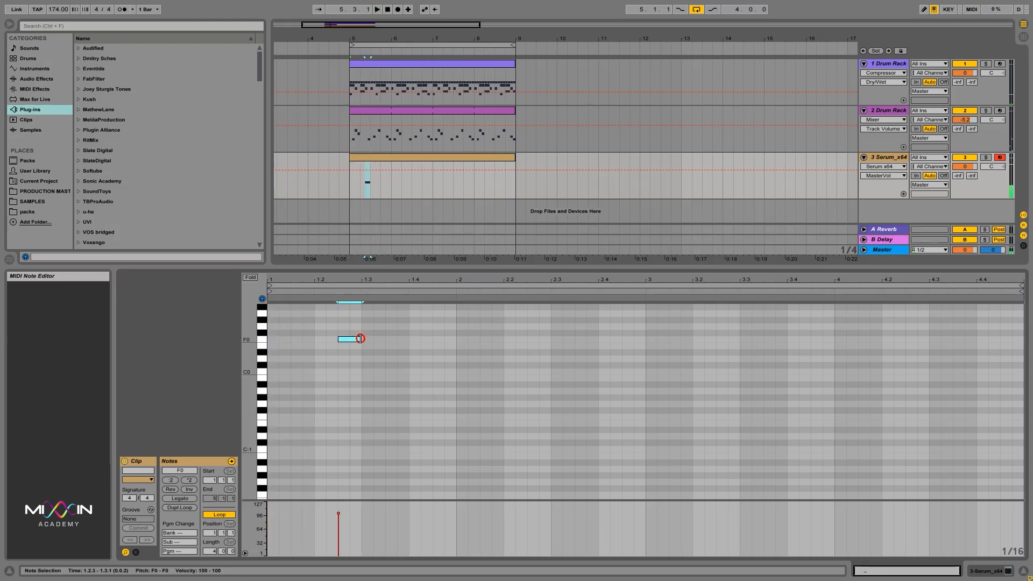
key("space")
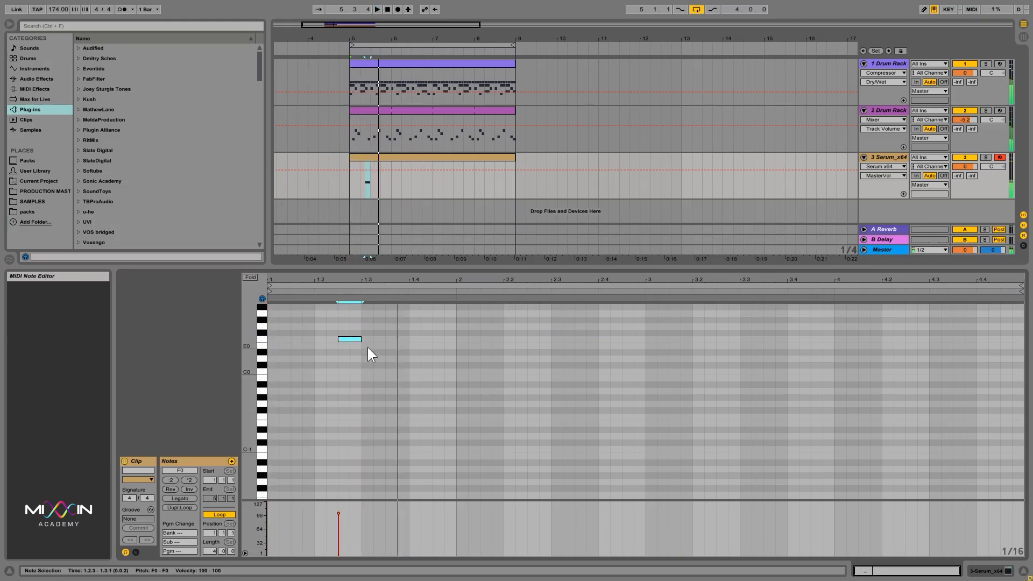
Duplicate the F0 note three times in a row, play the loop and delete the last copy at 1.4.1
key("ctrl+d")
key("ctrl+d")
key("ctrl+d")
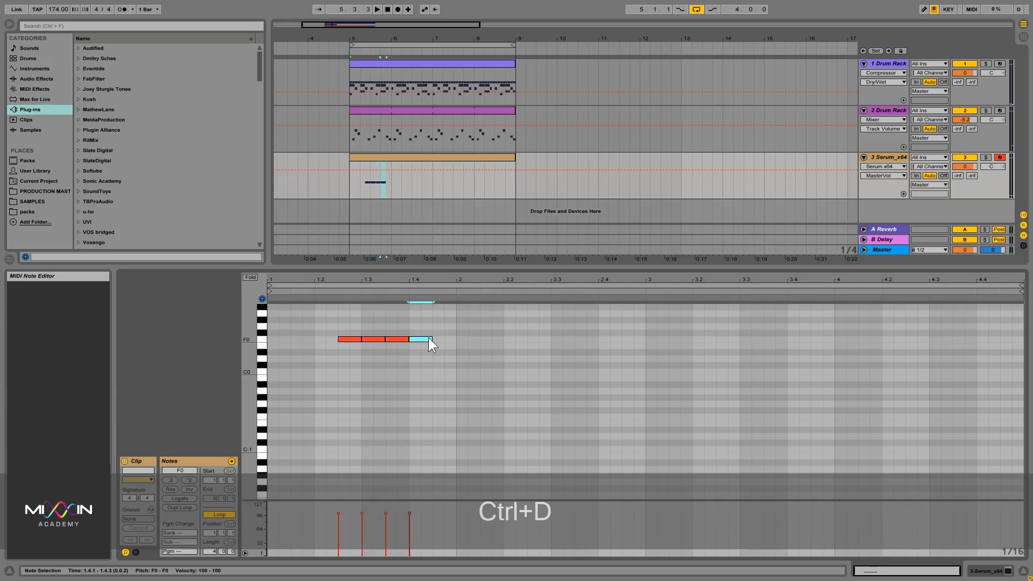
key("space")
key("space")
mouse_move(416, 381)
left_mouse_down()
mouse_move(368, 349)
mouse_move(421, 319)
left_mouse_up()
left_click(372, 339)
left_click(399, 339)
key("Delete")
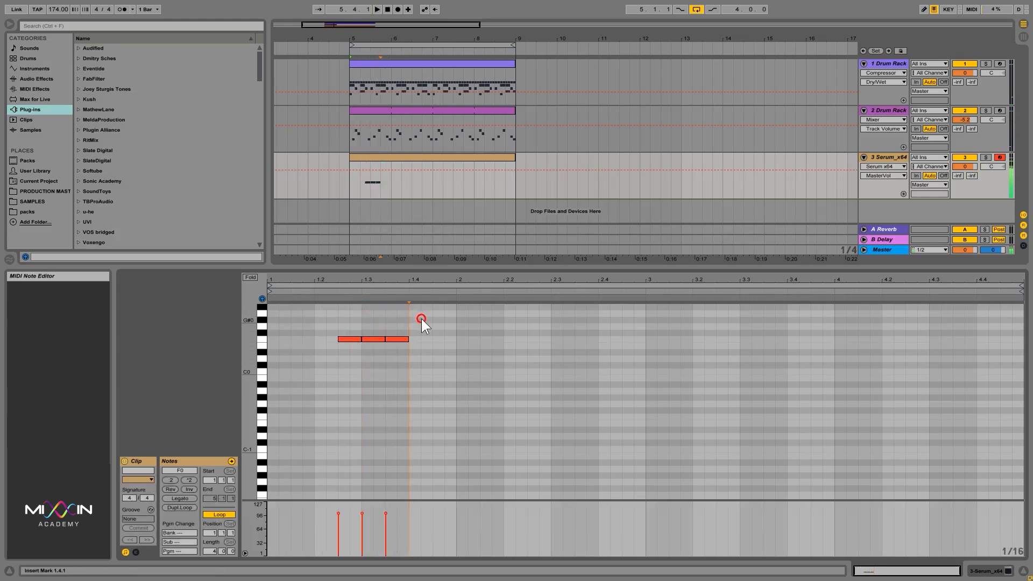
Shift the three F0 notes to start at 1.3.1 and play the loop
key("space")
left_click_drag(423, 372, 335, 315)
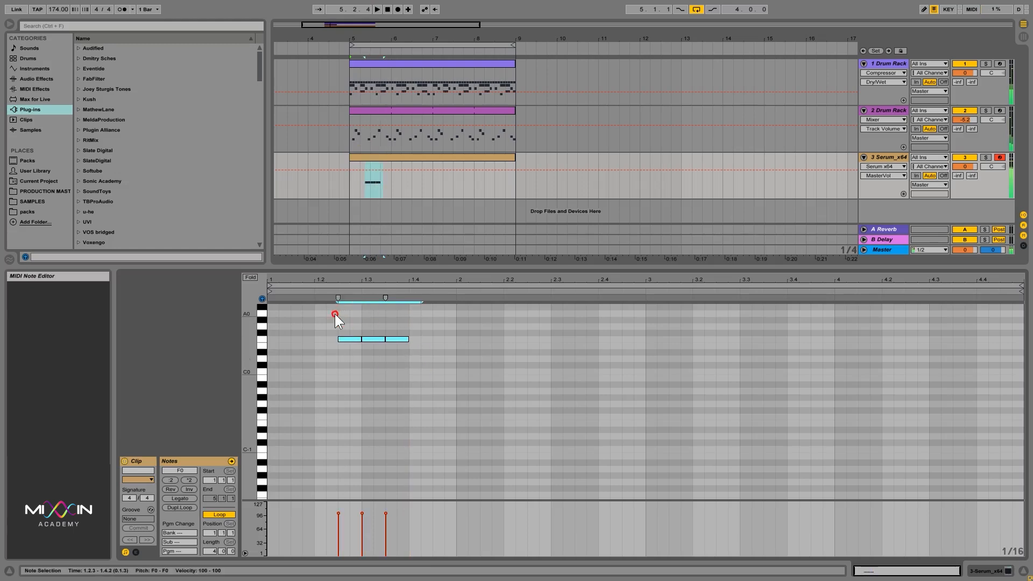
key("Right")
key("Right")
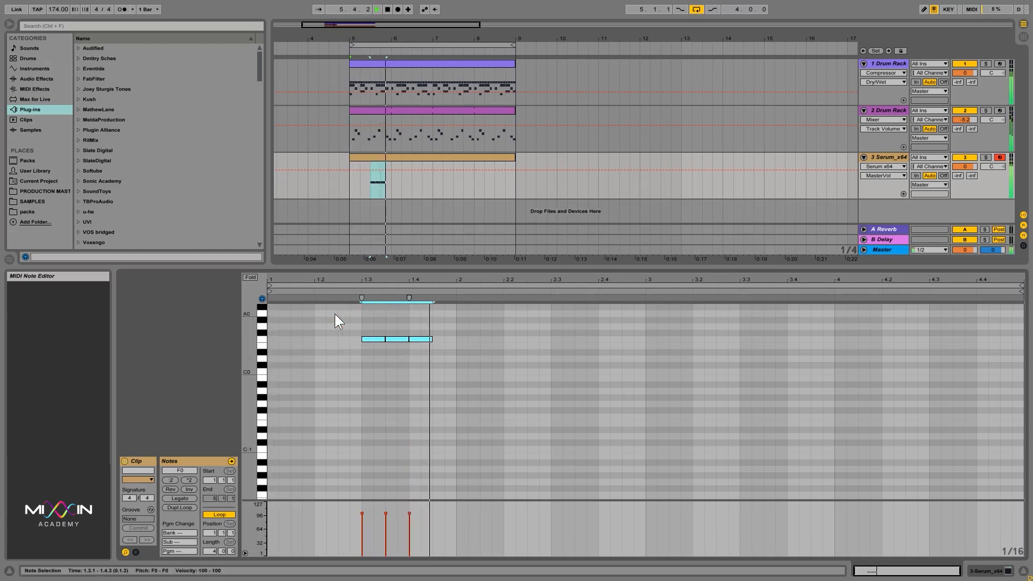
key("space")
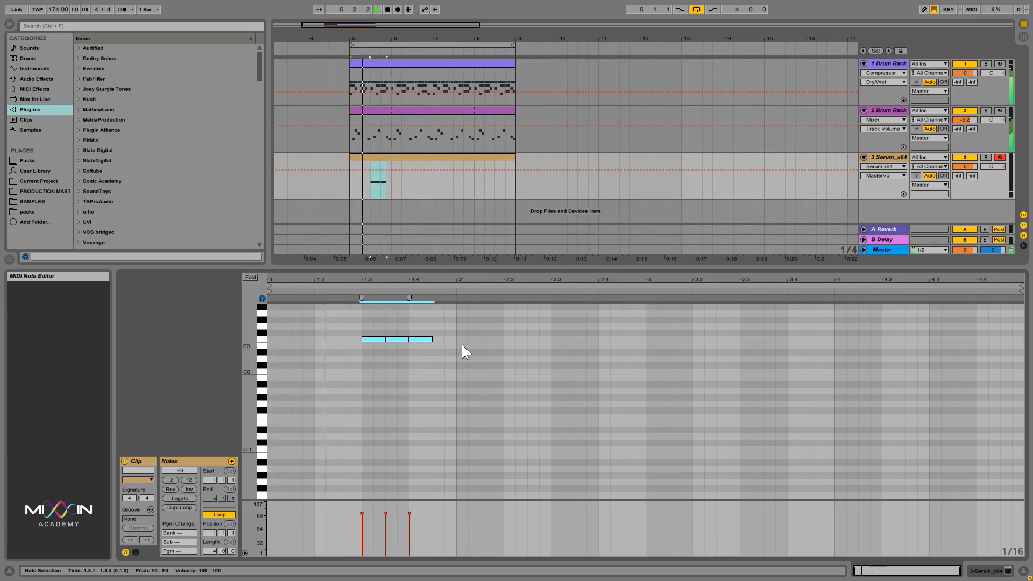
Stop playback, add an F0 note from 2.1.1 to 2.1.3 and play the loop
key("space")
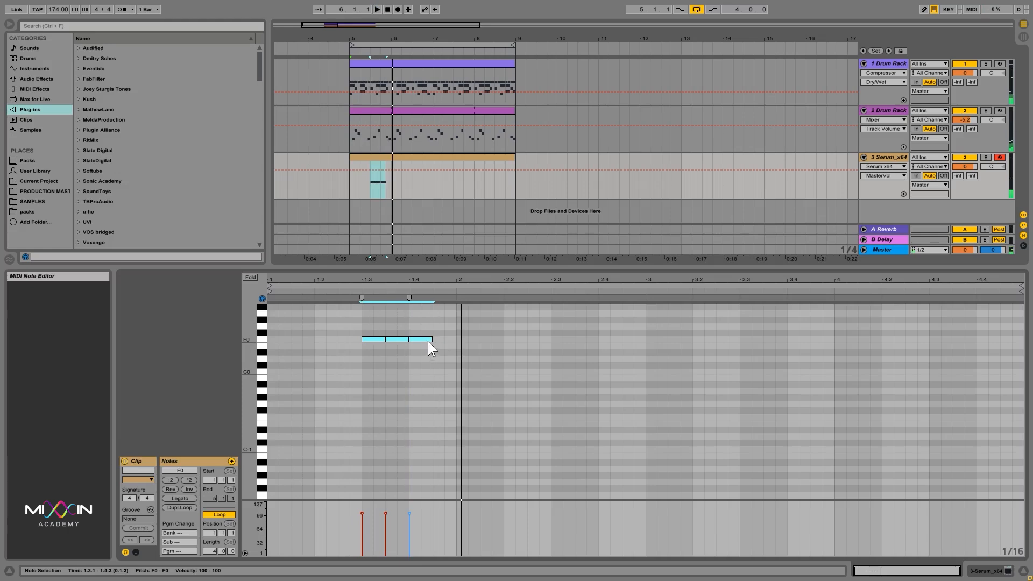
double_click(461, 341)
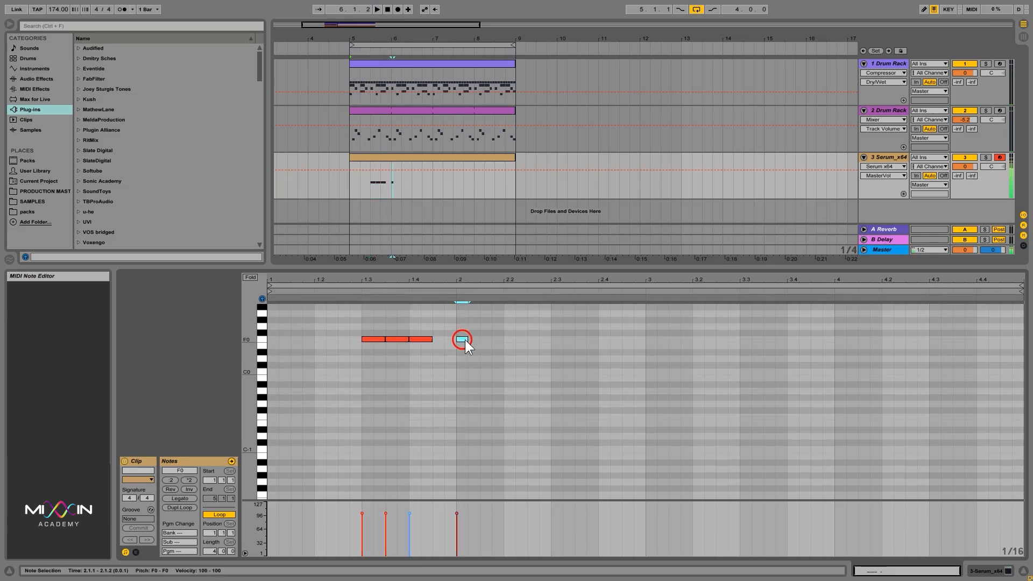
left_click_drag(471, 340, 485, 341)
key("space")
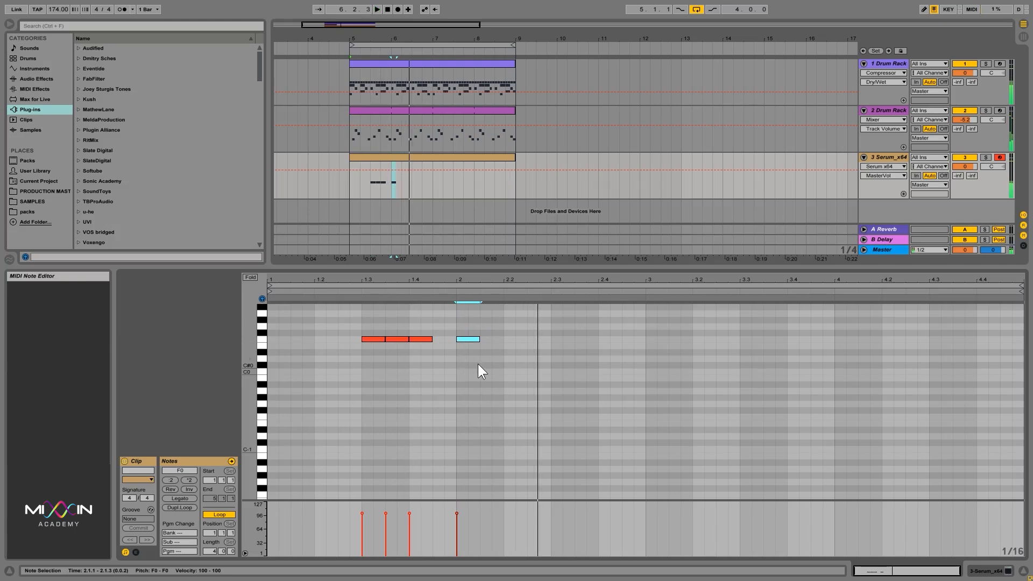
key("space")
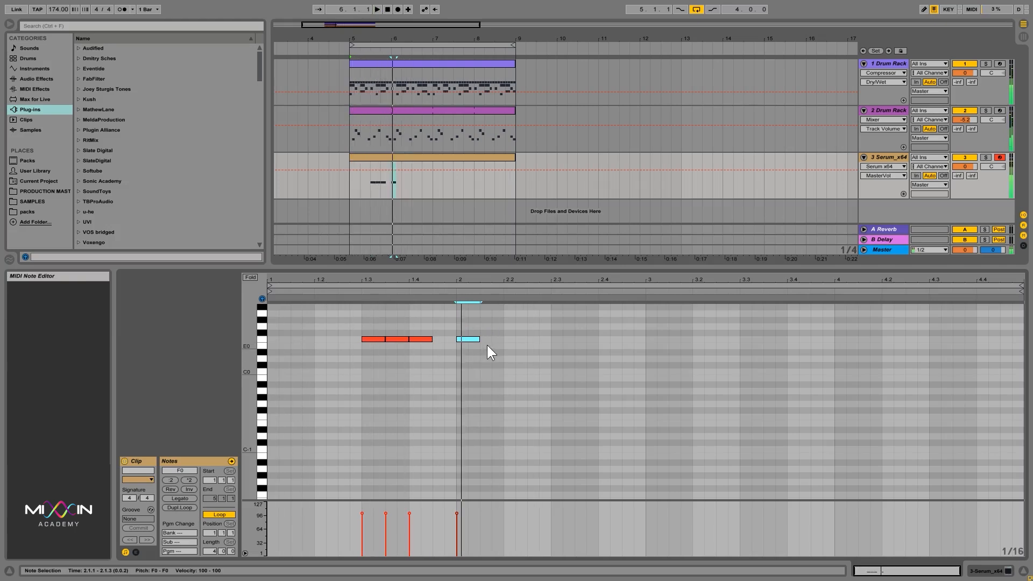
Raise the note at 2.1.1 to F#0, follow it with duplicates at G#0, F#0 and G#0 up to 2.3.1, and play the loop
key("ctrl+d")
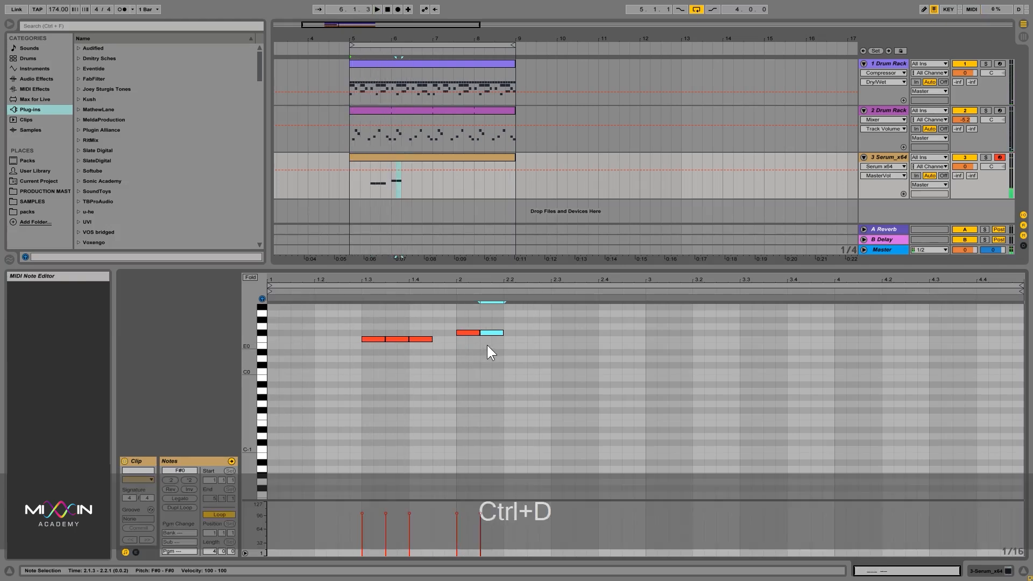
key("Up")
key("ctrl+d")
key("Down")
key("ctrl+d")
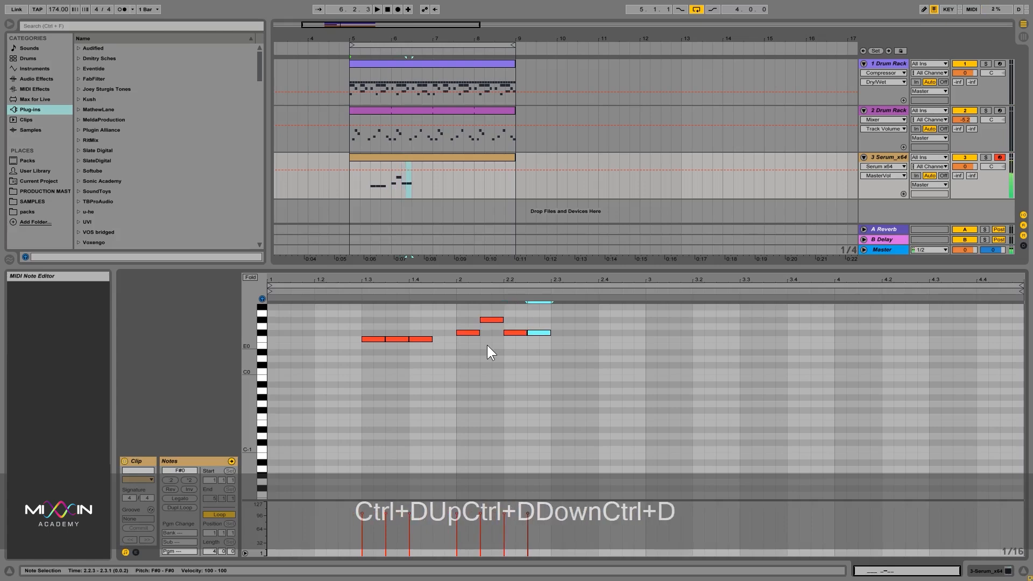
key("Up")
key("space")
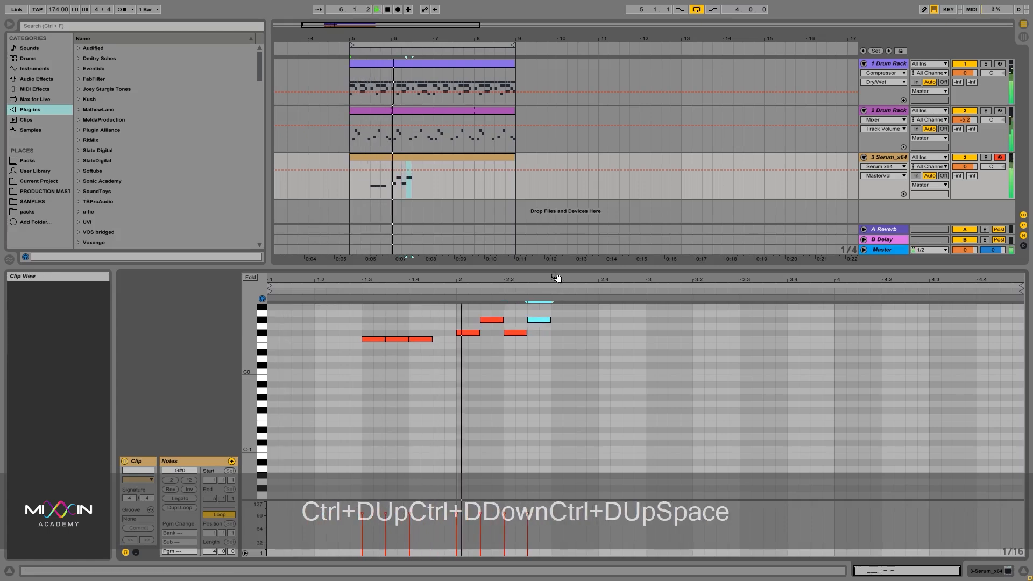
key("space")
Lower the two G#0 notes at 2.1.3 and 2.2.3 to F#0 and play the loop
left_click_drag(561, 324, 491, 313)
key("Down")
key("Down")
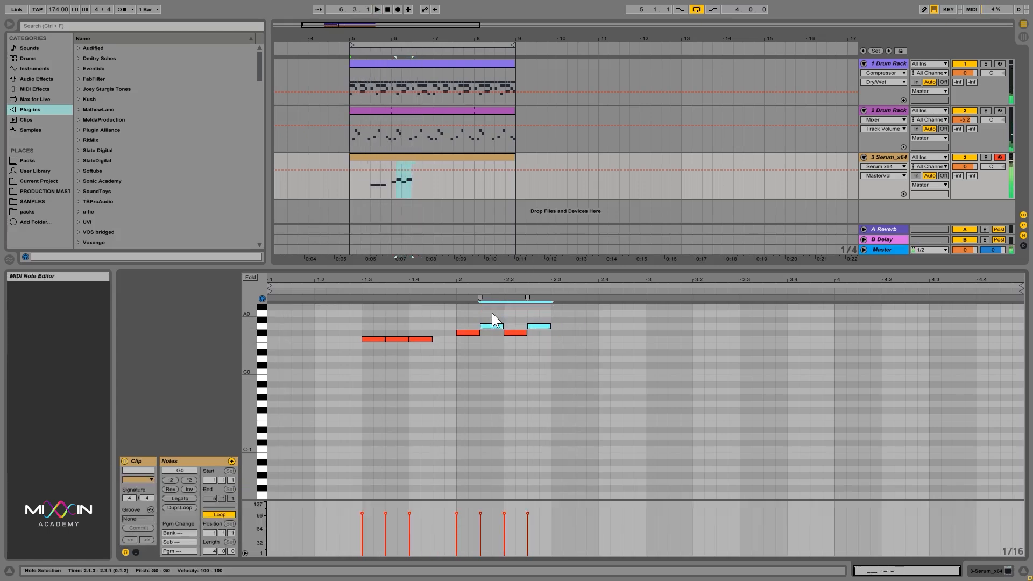
key("space")
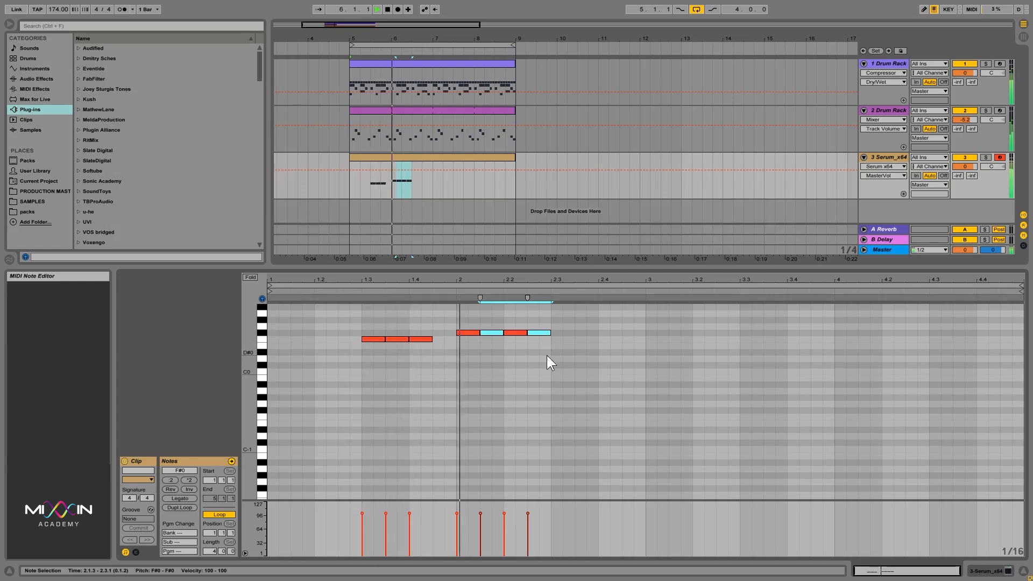
key("space")
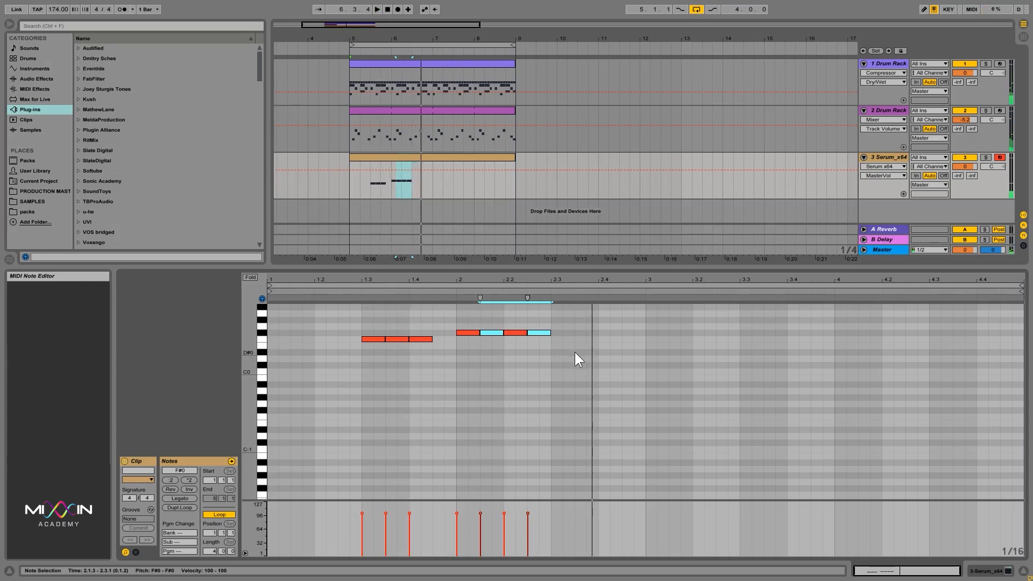
Add three D#0 notes, each two sixteenths long, at 2.3.1, 2.3.4 and 2.4.3, and play the loop
double_click(577, 353)
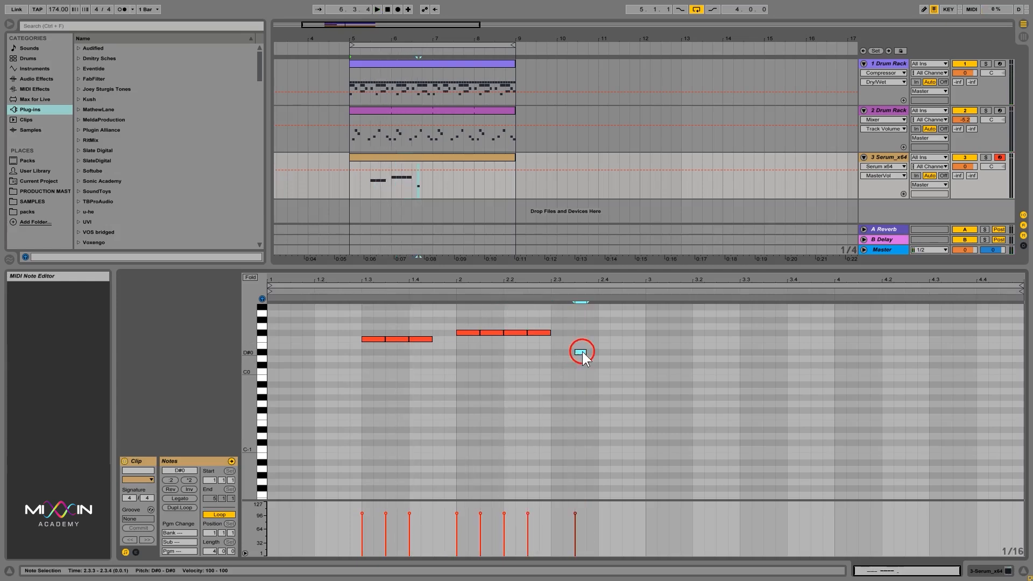
mouse_move(586, 352)
left_mouse_down()
mouse_move(646, 353)
mouse_move(574, 355)
left_mouse_up()
double_click(628, 357)
double_click(562, 352)
key("space")
left_click(572, 389)
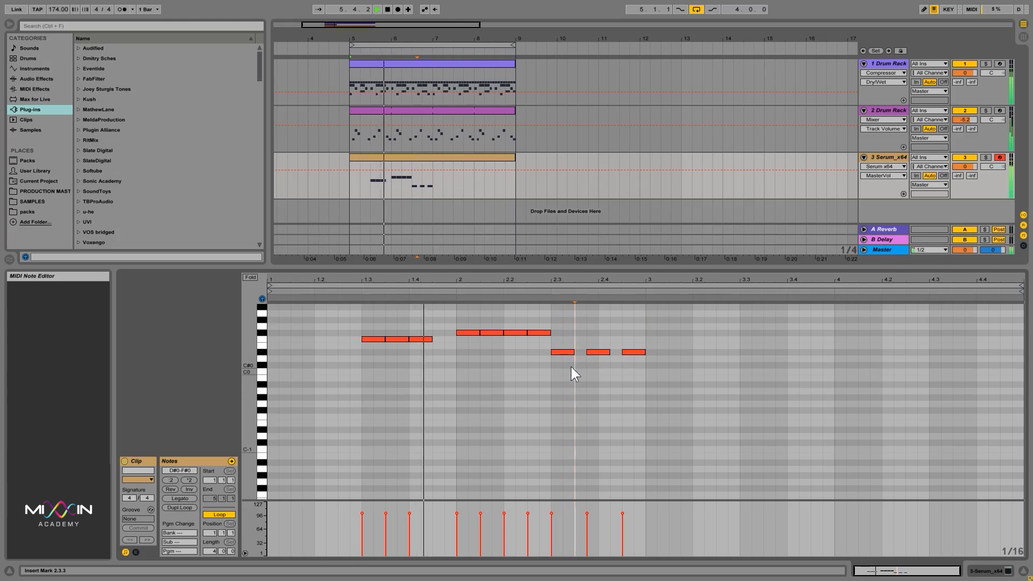
Try nudging all the bass notes slightly earlier off the grid, play the loop and move them back onto the grid
left_click_drag(640, 385, 245, 298)
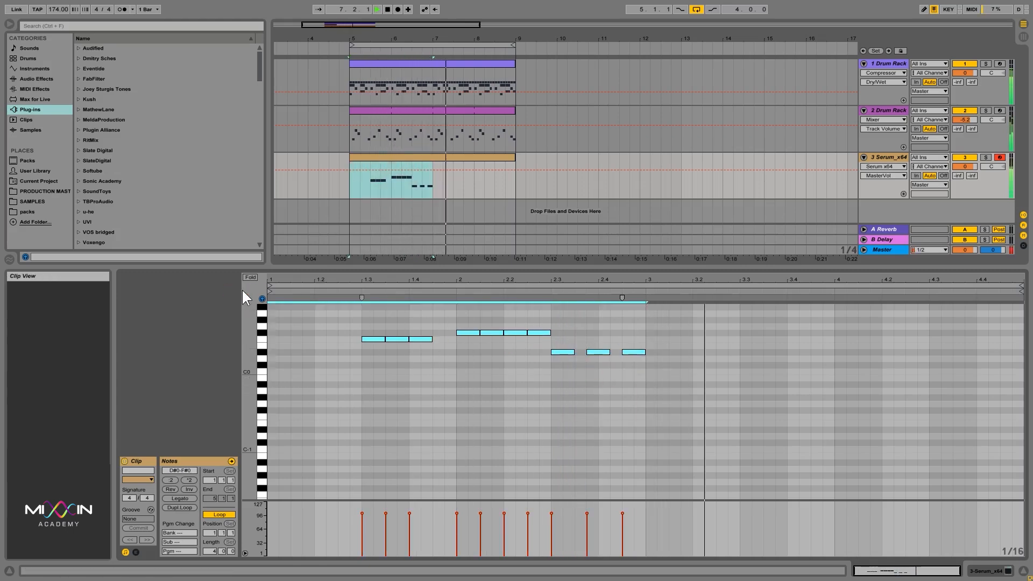
key("alt+Left")
key("space")
left_click(531, 381)
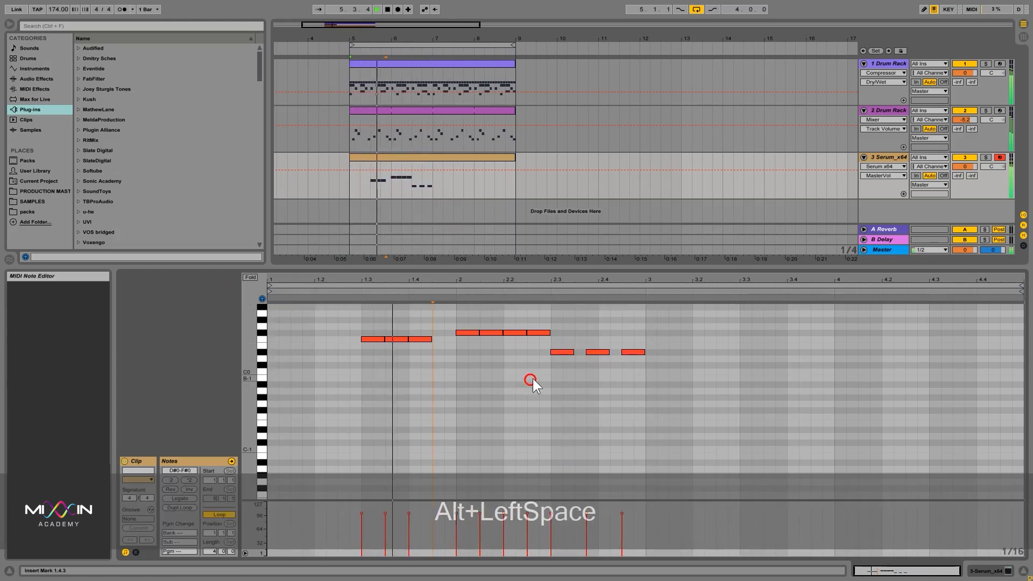
left_click(624, 400)
left_click_drag(624, 400, 146, 258)
key("alt+Left")
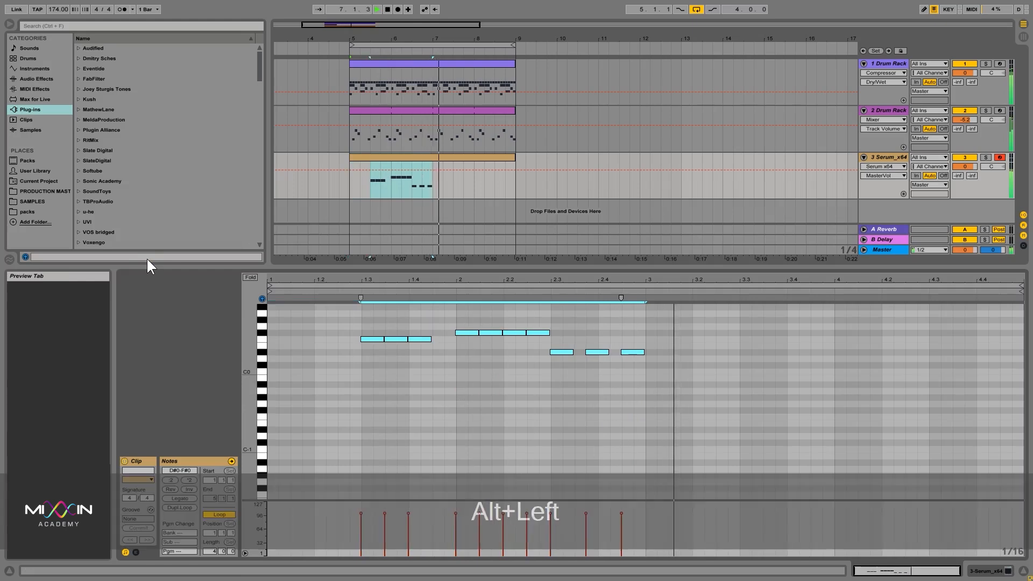
key("ctrl+Right")
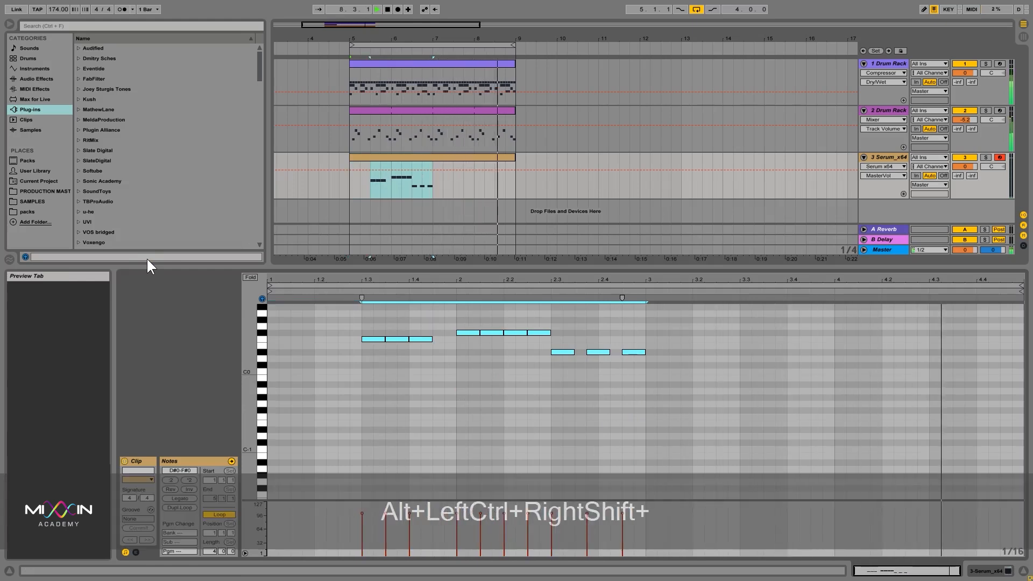
Try shortening all the bass notes to one sixteenth and play the loop
key("shift+Left")
key("space")
key("space")
left_click(385, 380)
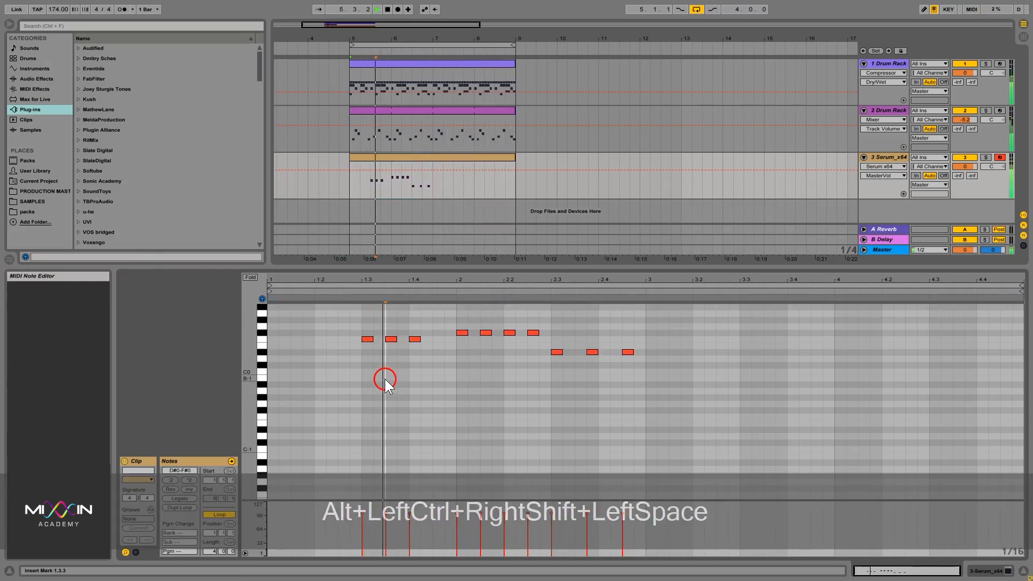
left_click(531, 429)
Lengthen all the bass notes back to two sixteenths and play the loop
left_click_drag(645, 392, 241, 320)
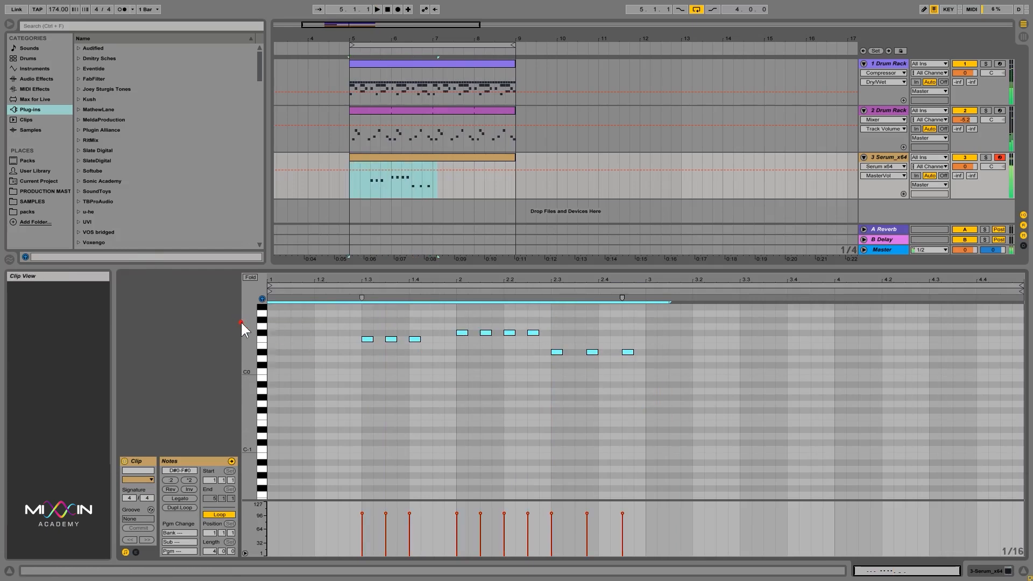
key("shift+Right")
key("space")
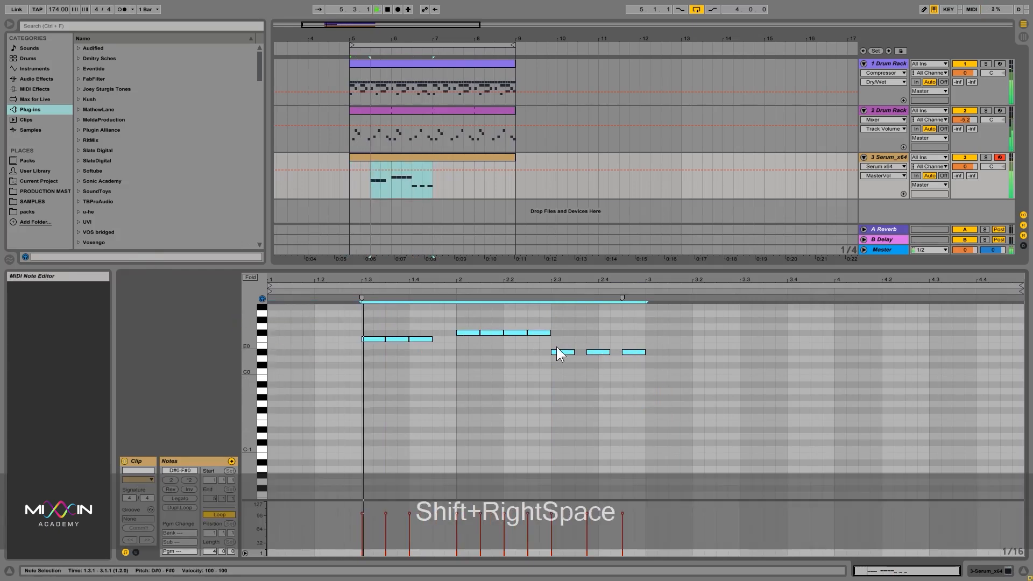
left_click(532, 379)
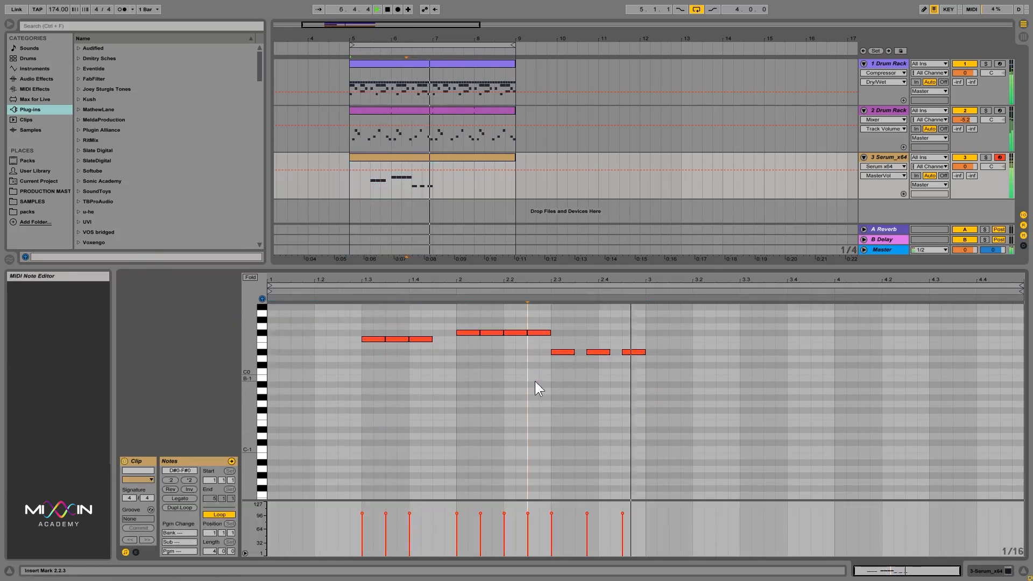
Duplicate the two-bar bass phrase into bars 3 and 4 of the clip and play the loop
left_click_drag(647, 373, 180, 325)
key("ctrl+d")
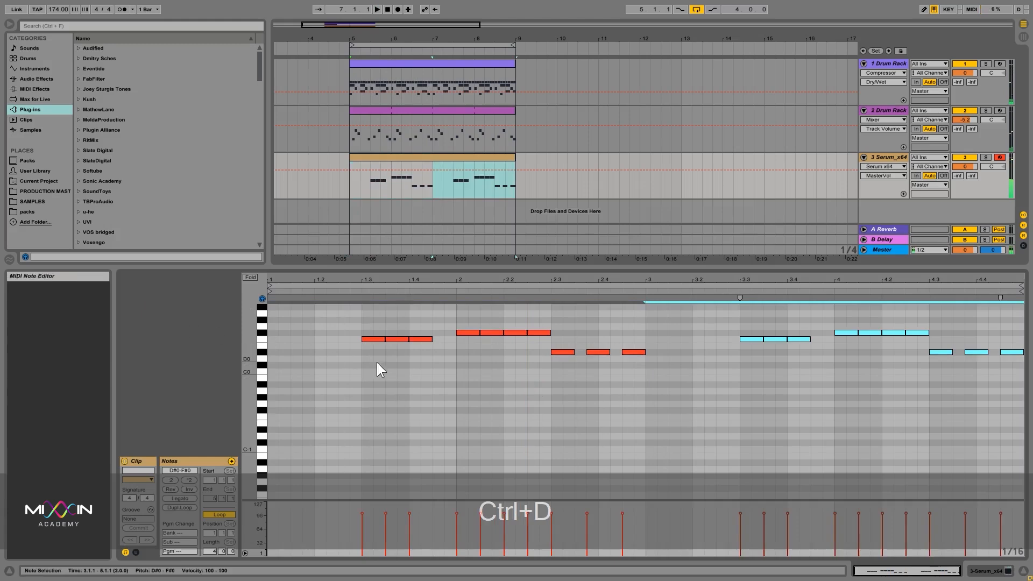
key("space")
Delete the last D#0 note of each phrase, at 2.4.3 and 4.4.3
left_click(636, 381)
left_click(630, 352)
key("Delete")
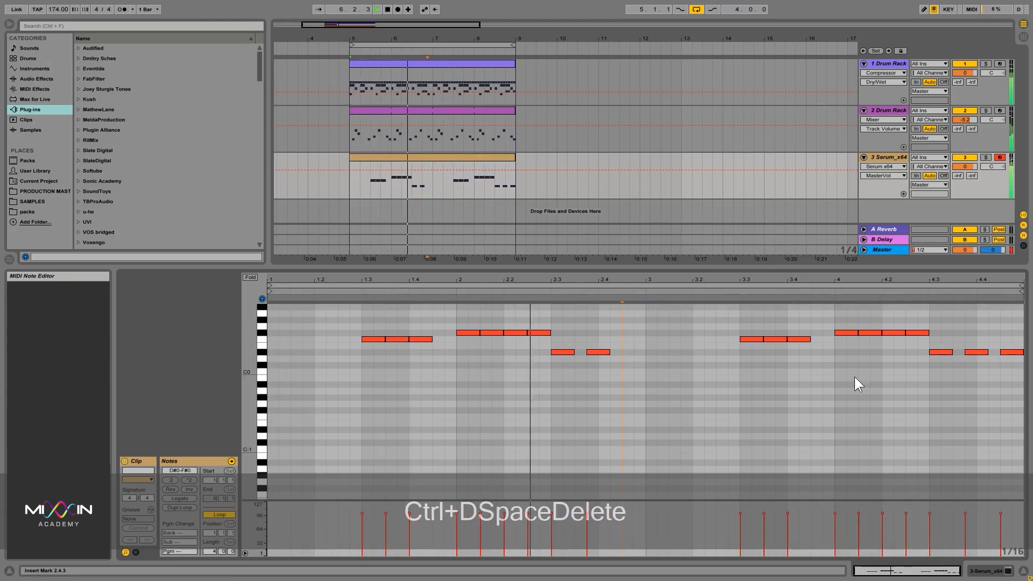
left_click(1007, 352)
key("Delete")
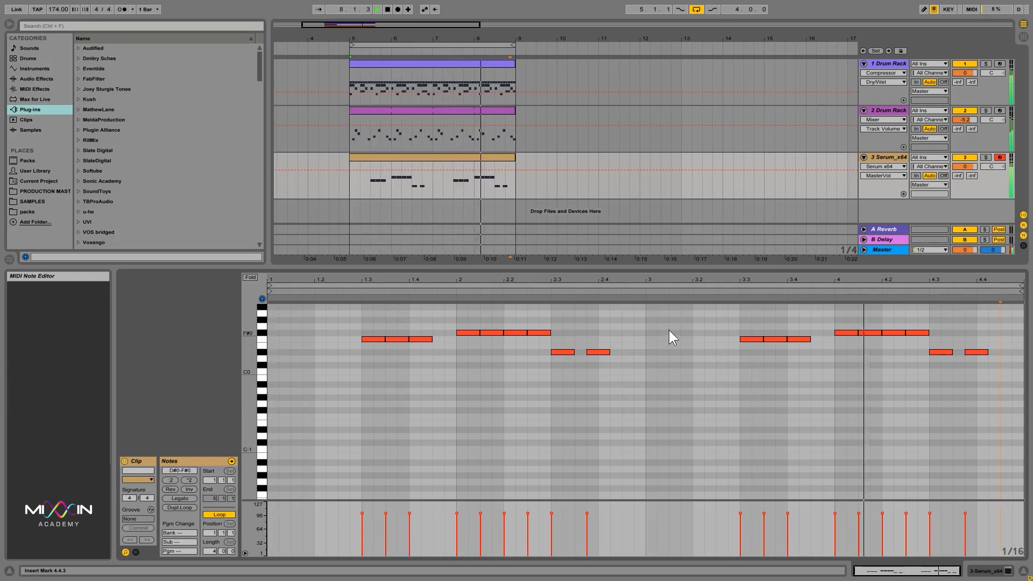
Delete the D#0 note at 2.3.4, add it again at the same place and listen to the loop before stopping playback
left_click_drag(629, 374, 594, 324)
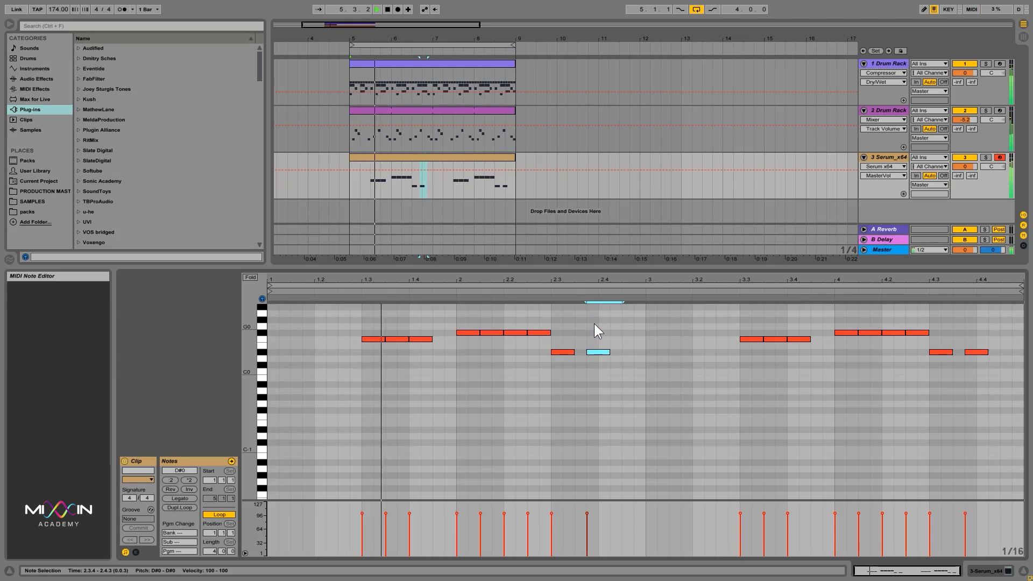
key("Delete")
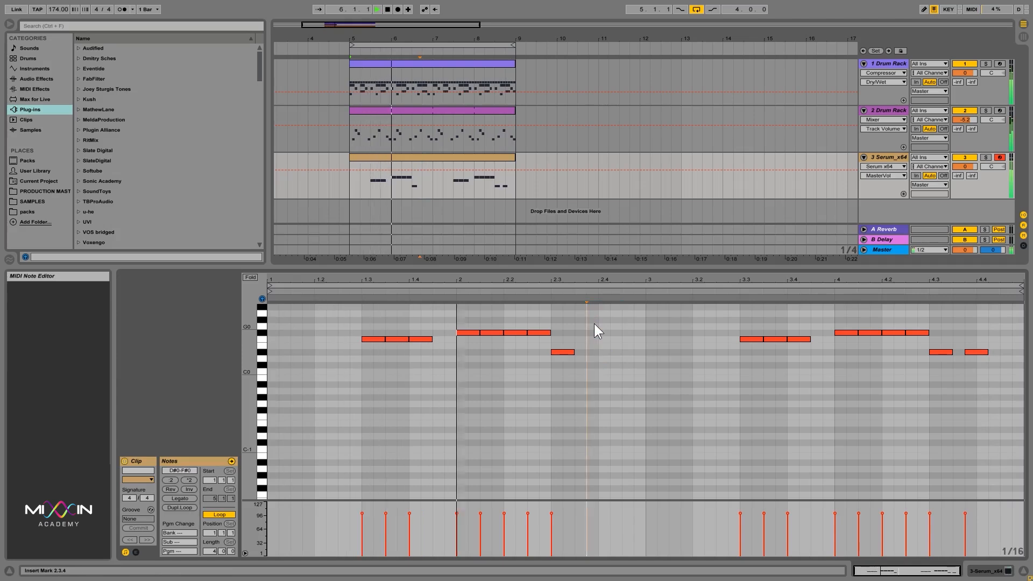
double_click(593, 352)
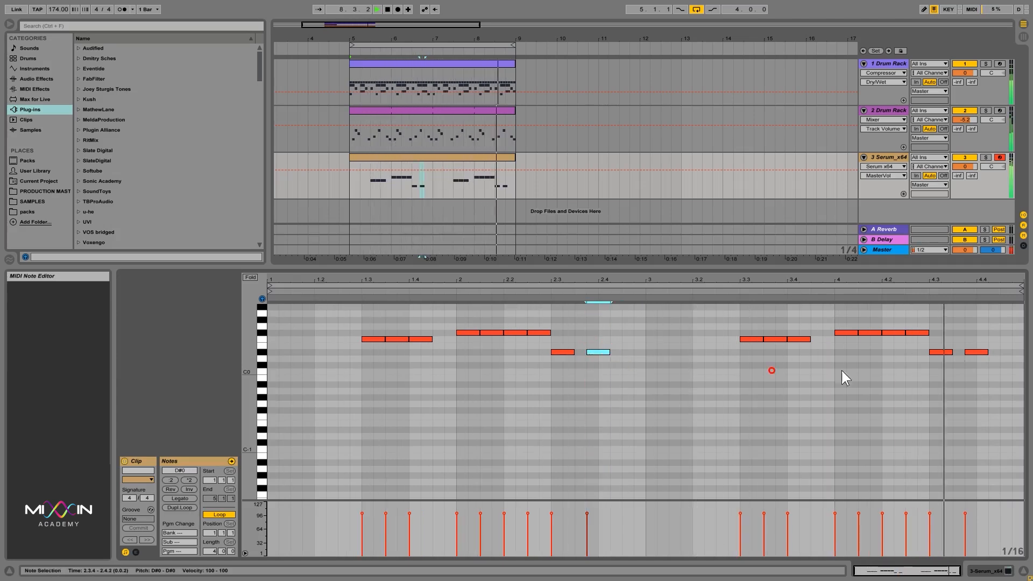
left_click(877, 415)
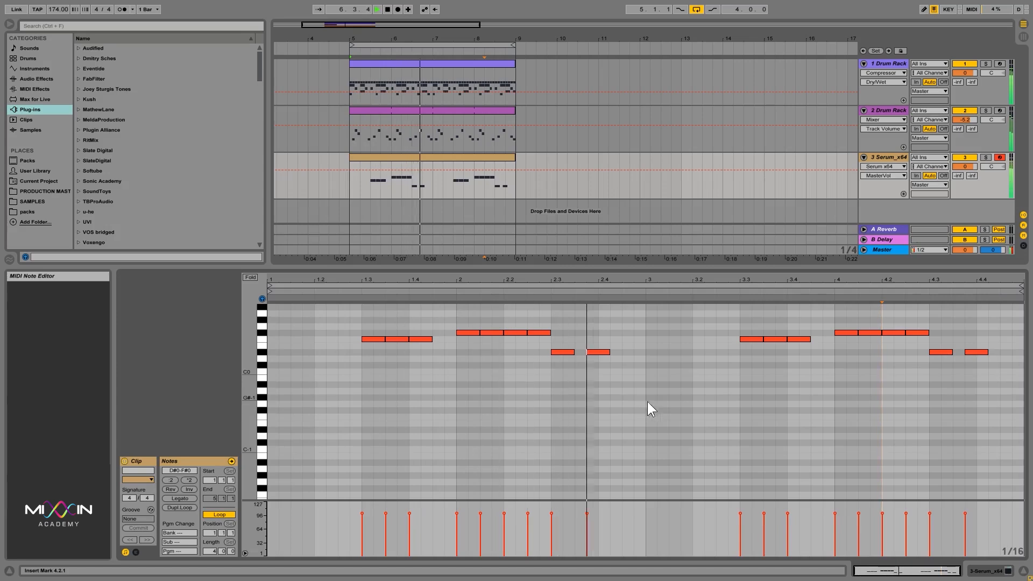
key("space")
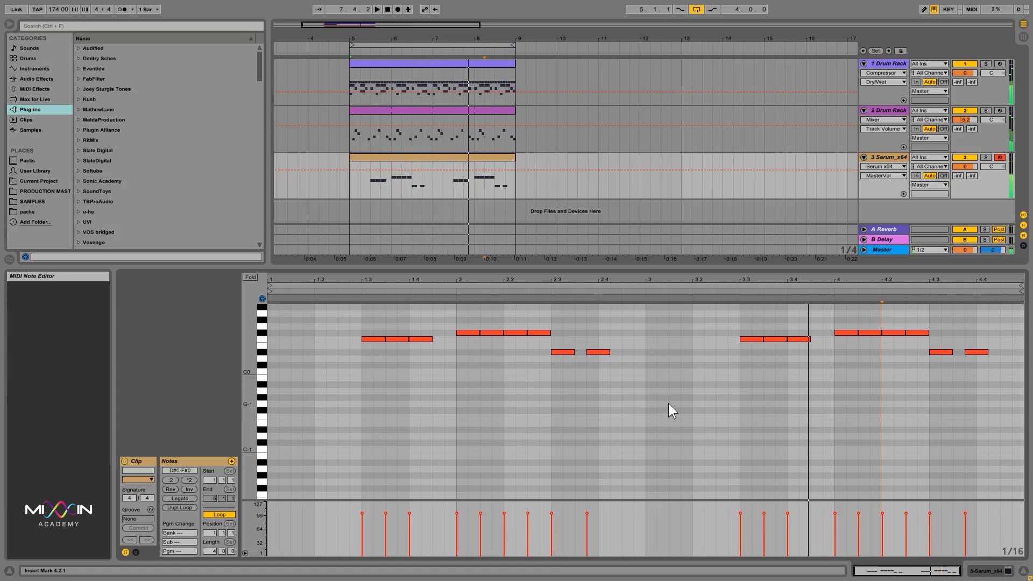
left_click(705, 382)
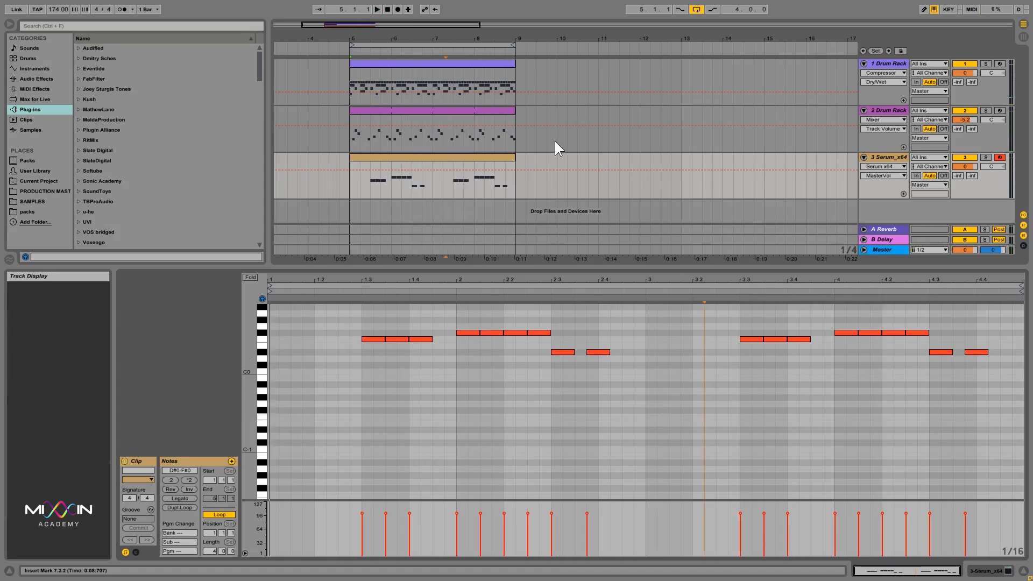
Duplicate the clips of all three tracks from bars 5–9 to bars 9–13 and move the loop range there
left_click_drag(514, 183, 351, 86)
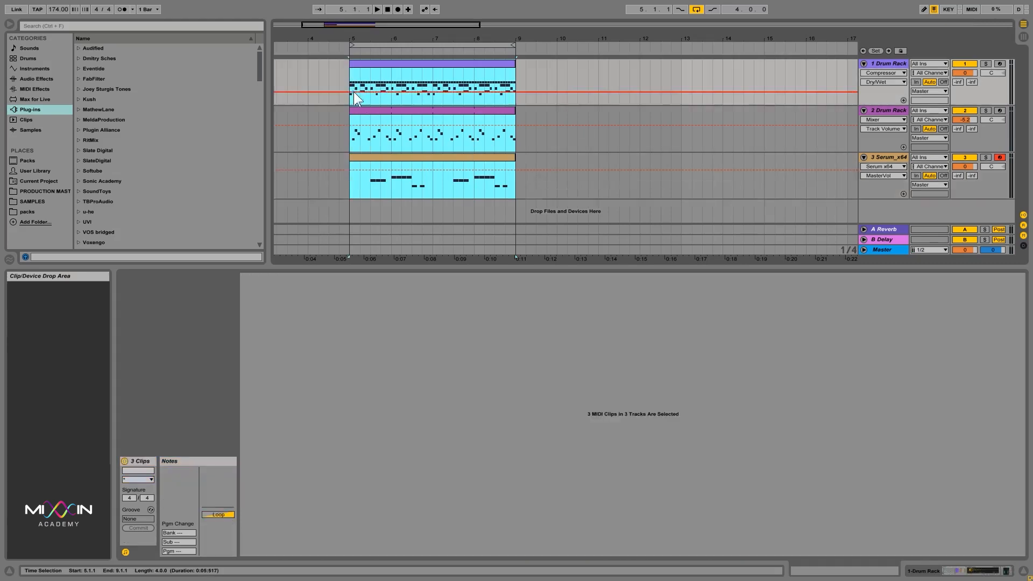
key("ctrl+d")
left_click_drag(487, 45, 650, 50)
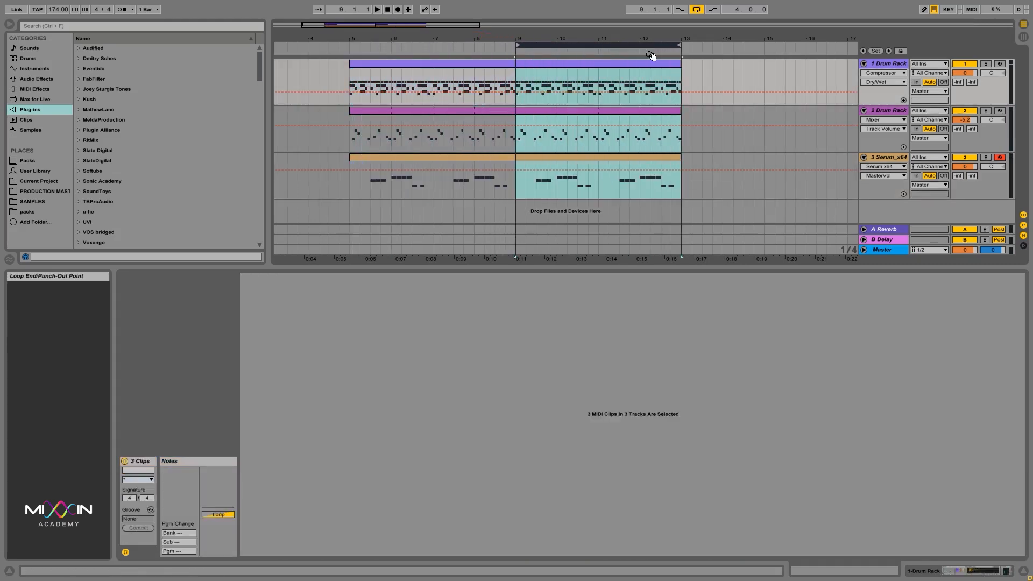
Delete the duplicated Serum clip from bar 9 to 13 and insert a new MIDI track below the Serum track
left_click(678, 166)
key("Delete")
left_click(883, 157)
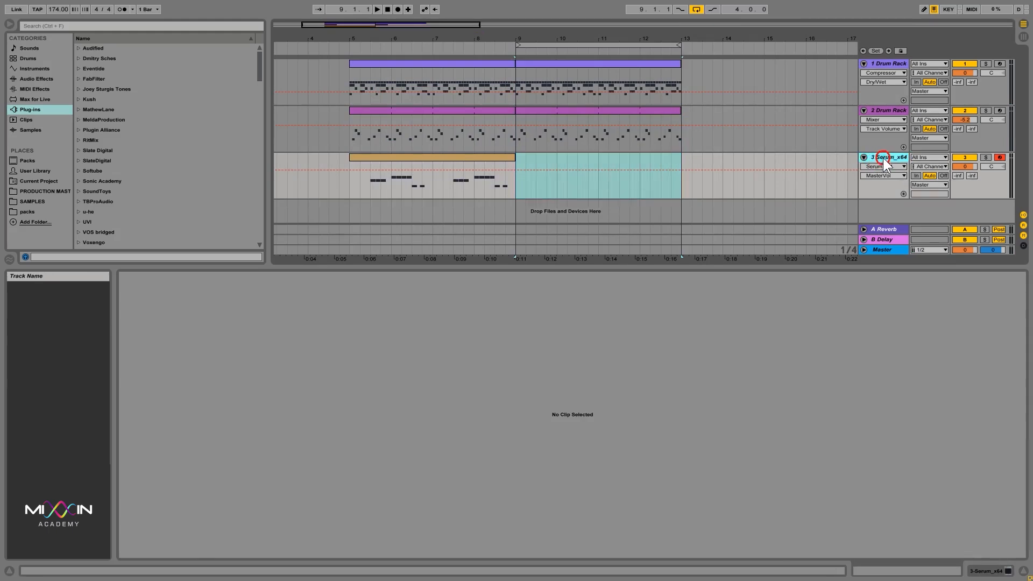
key("ctrl+shift+t")
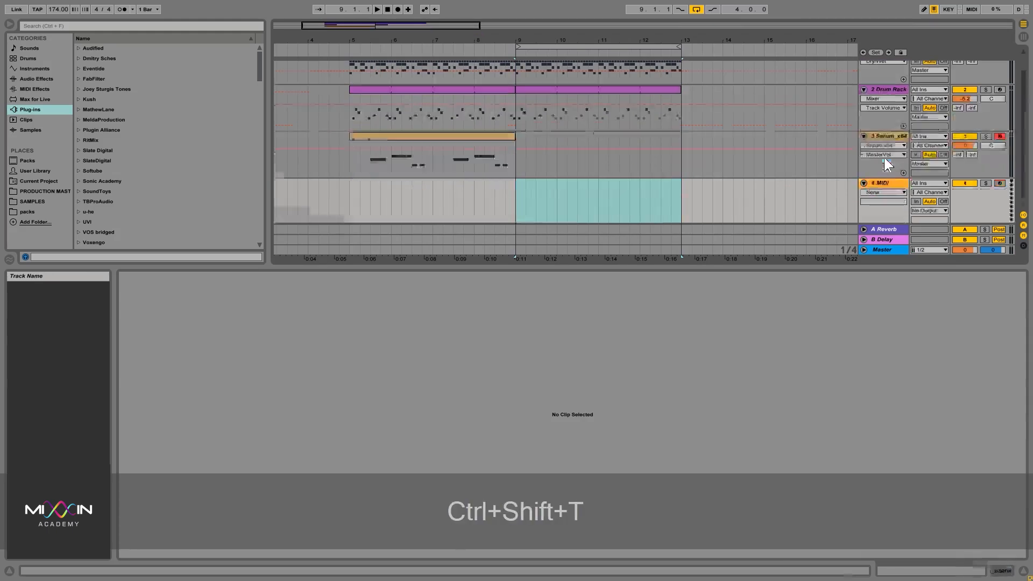
Search the plug-ins for "serum" and load Serum_x64 onto the new MIDI track
left_click(119, 28)
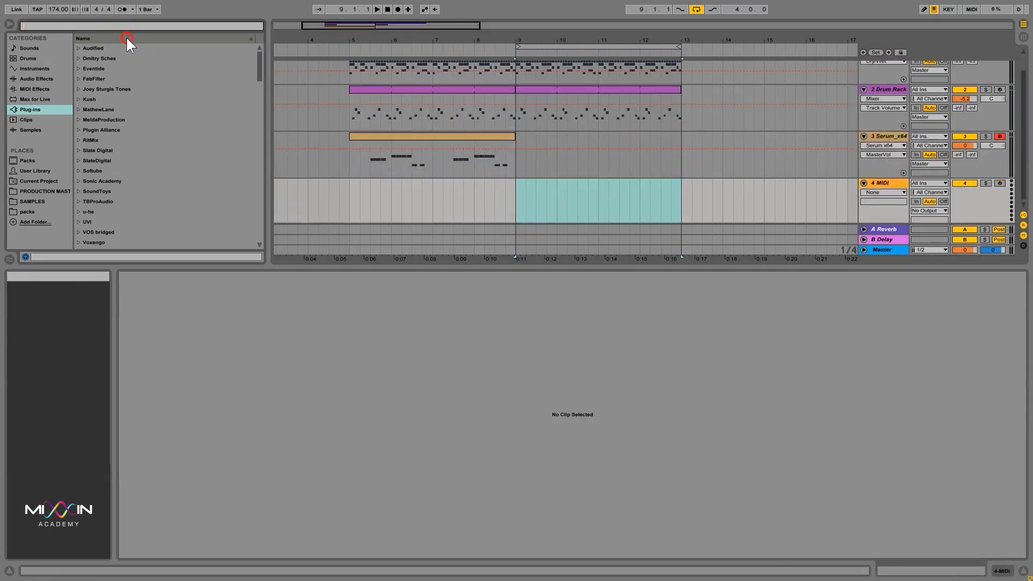
type("serum")
left_click_drag(136, 43, 590, 222)
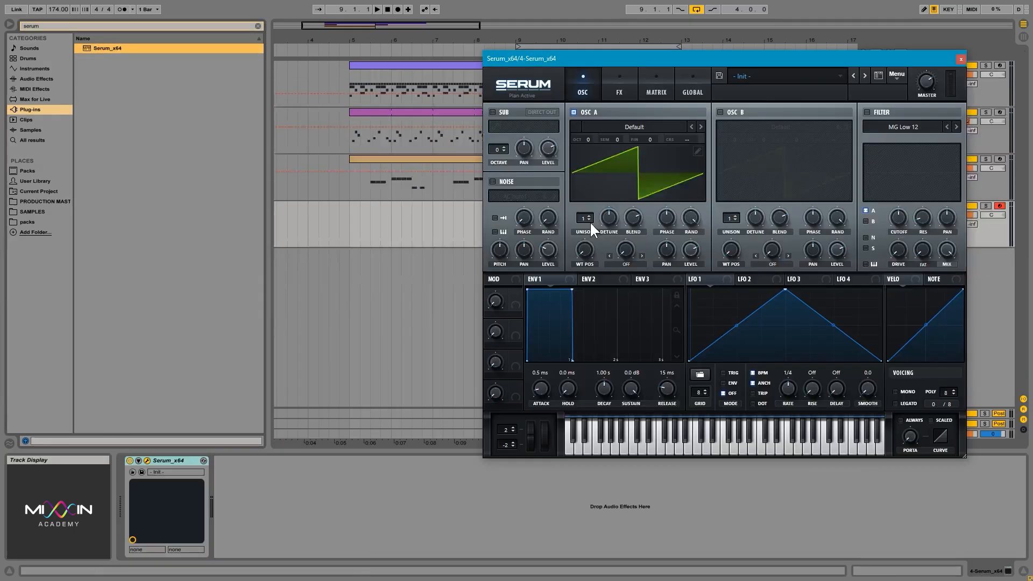
Enable OSC B, set the fine tuning to -11 on OSC A and 11 on OSC B, and audition the sound
left_click_drag(629, 57, 644, 125)
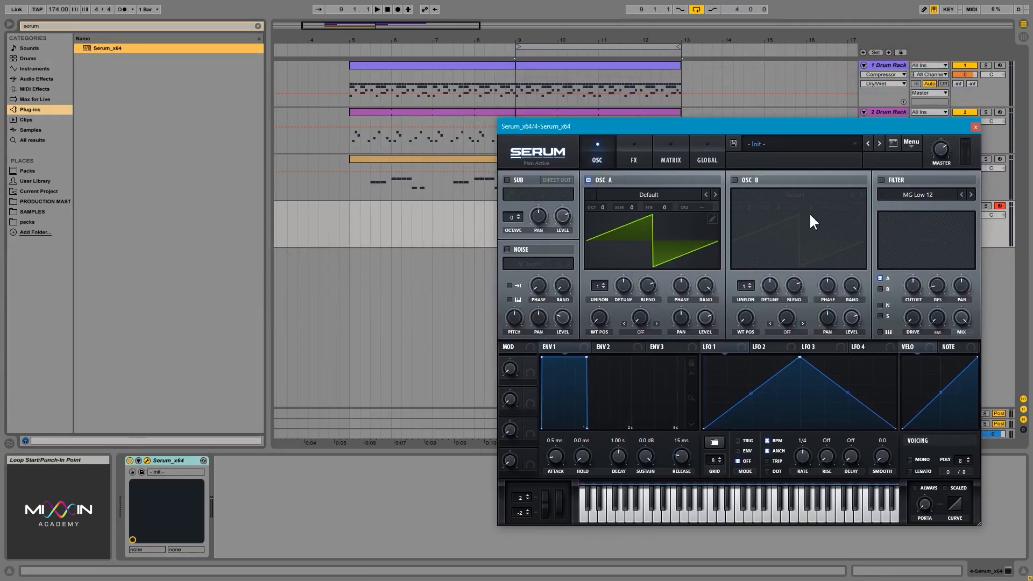
left_click(735, 181)
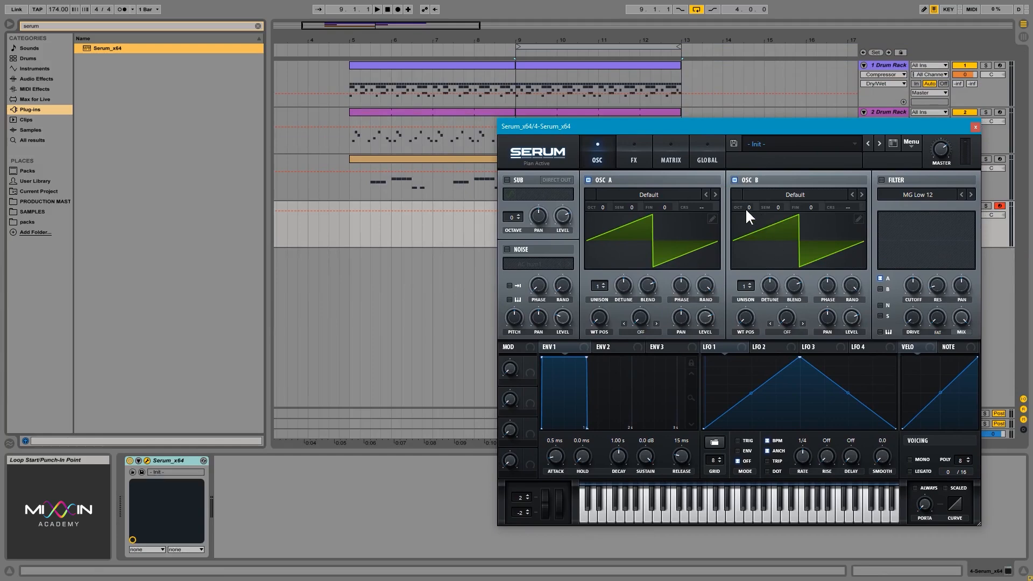
left_click_drag(778, 208, 811, 203)
left_click_drag(667, 204, 668, 210)
left_click_drag(812, 207, 812, 206)
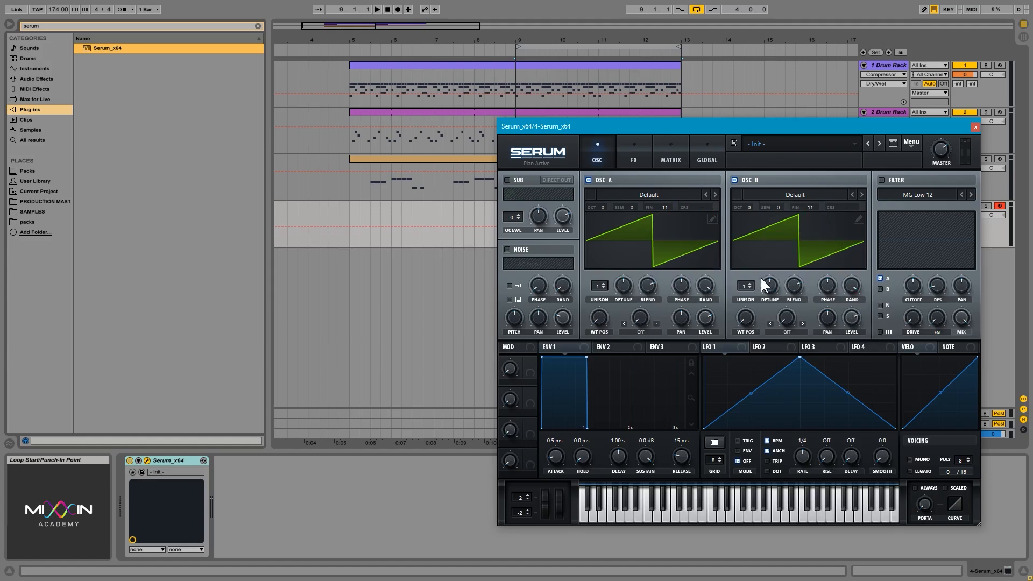
key("space")
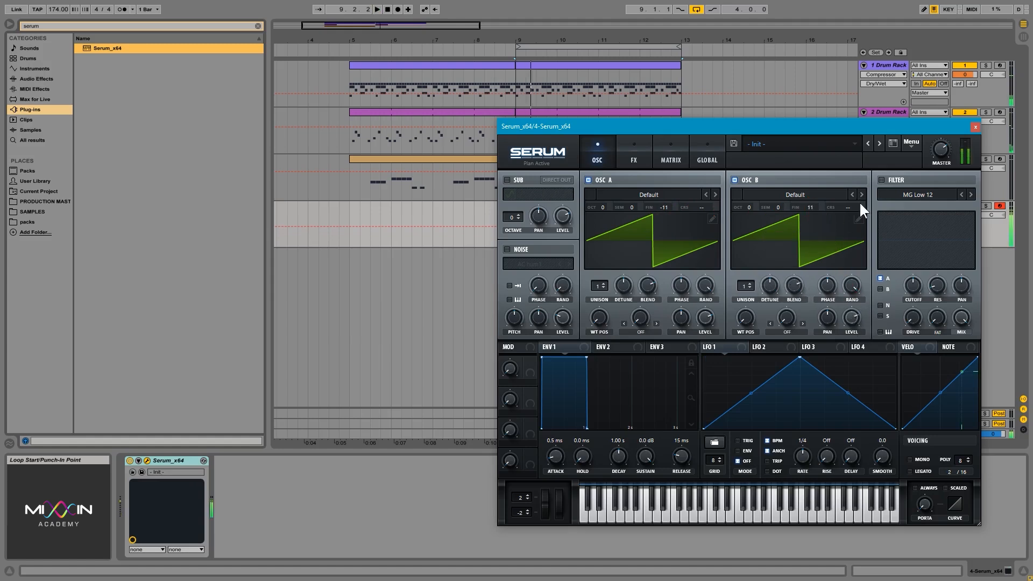
Add the Distortion effect in Serum, raise its drive to about 89% and set the type to HardClip
left_click(635, 152)
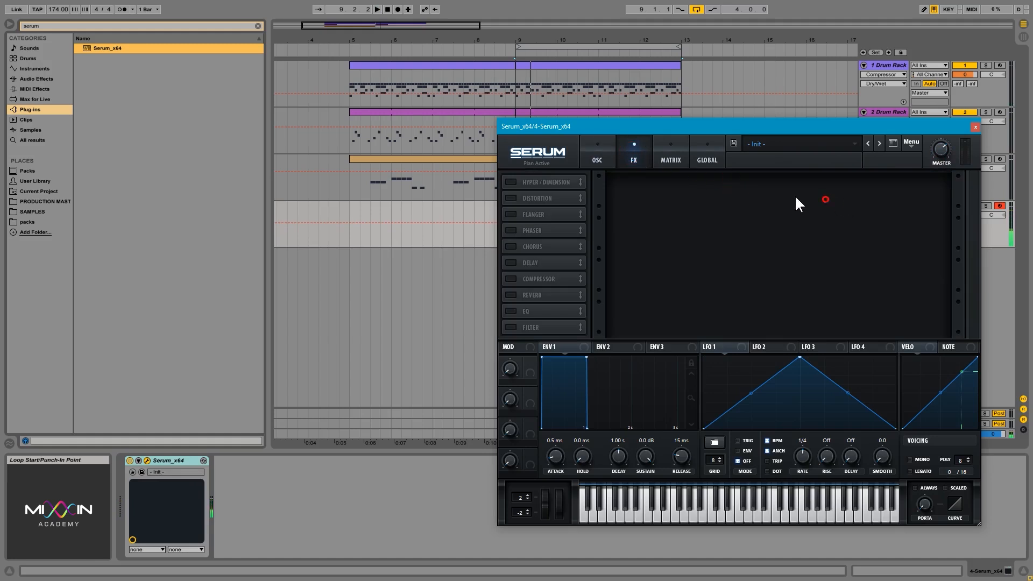
left_click(527, 198)
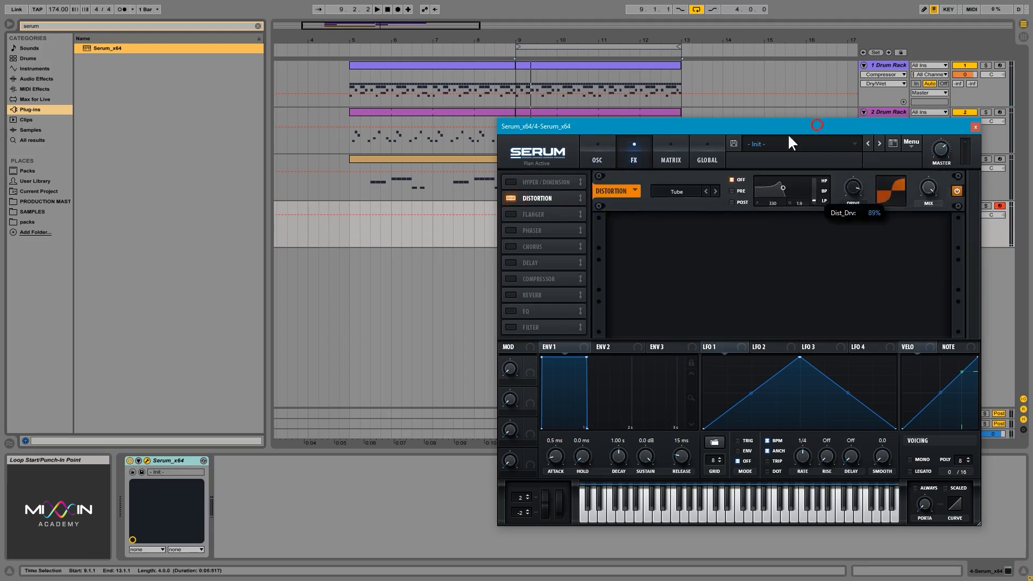
left_click(716, 191)
left_click(715, 191)
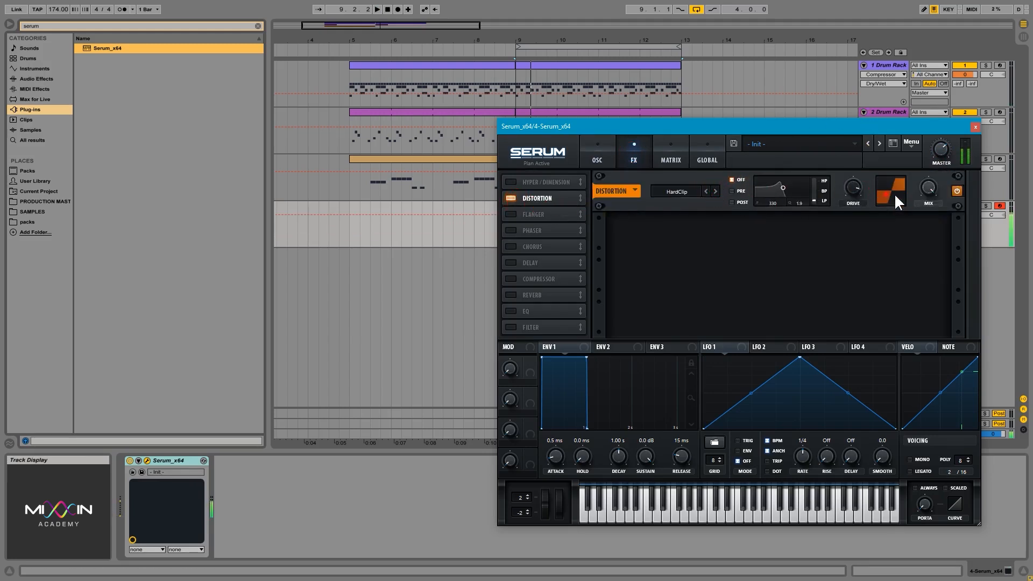
Lower the second Serum track's volume to about -9.5 dB, with the synth window closed
left_click(974, 127)
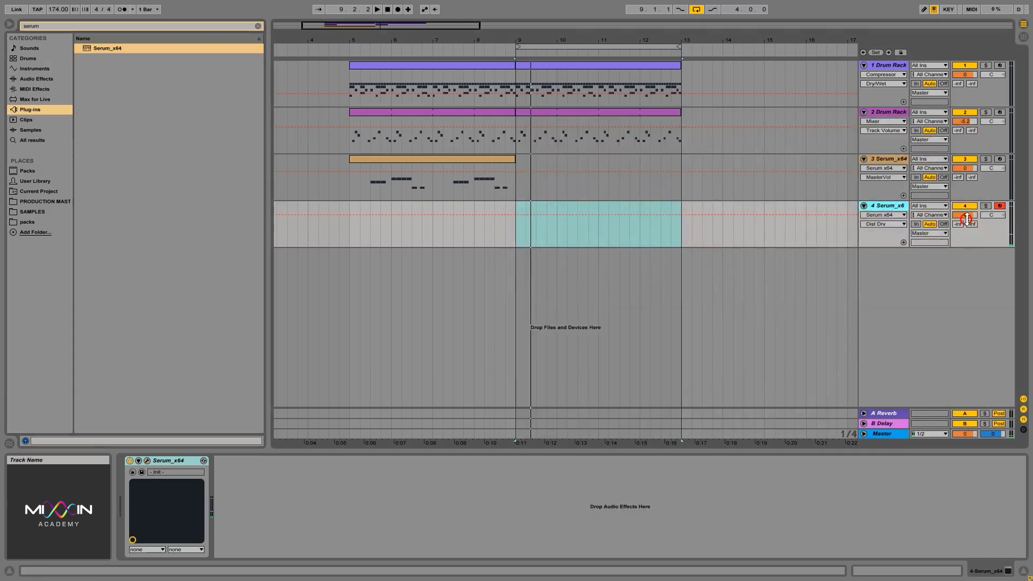
left_click_drag(967, 217, 968, 211)
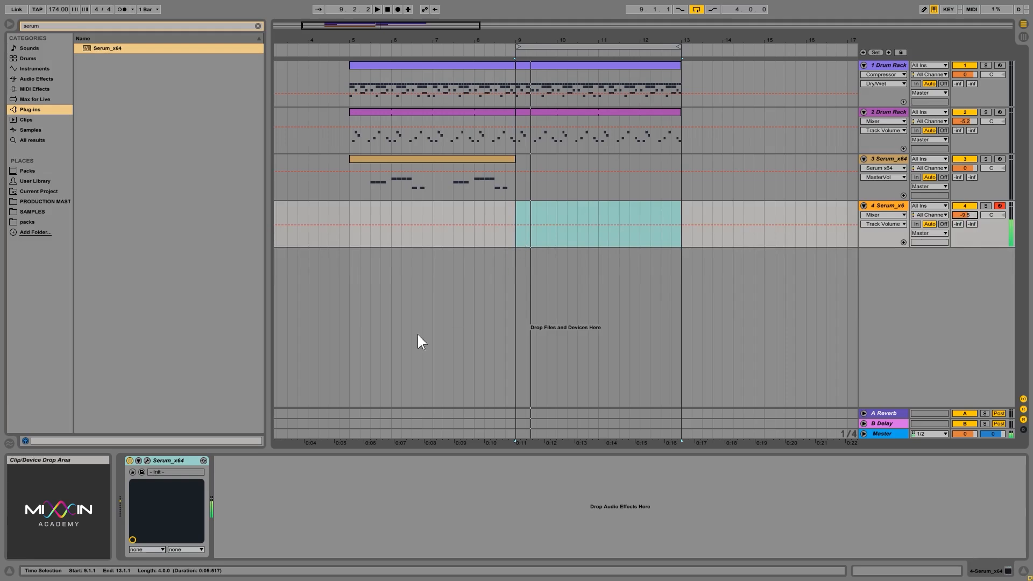
left_click(147, 460)
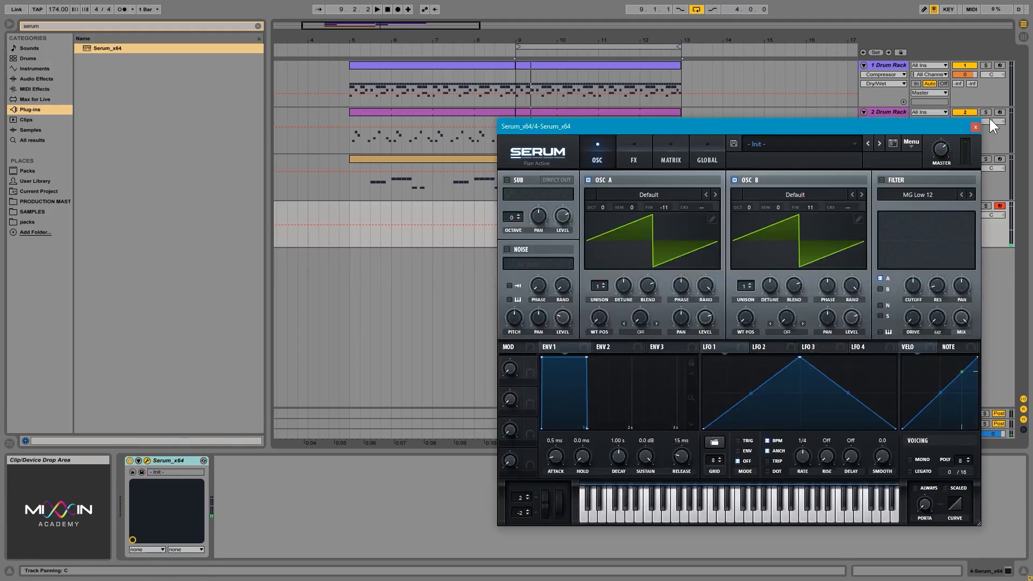
left_click(975, 127)
left_click_drag(516, 231, 574, 233)
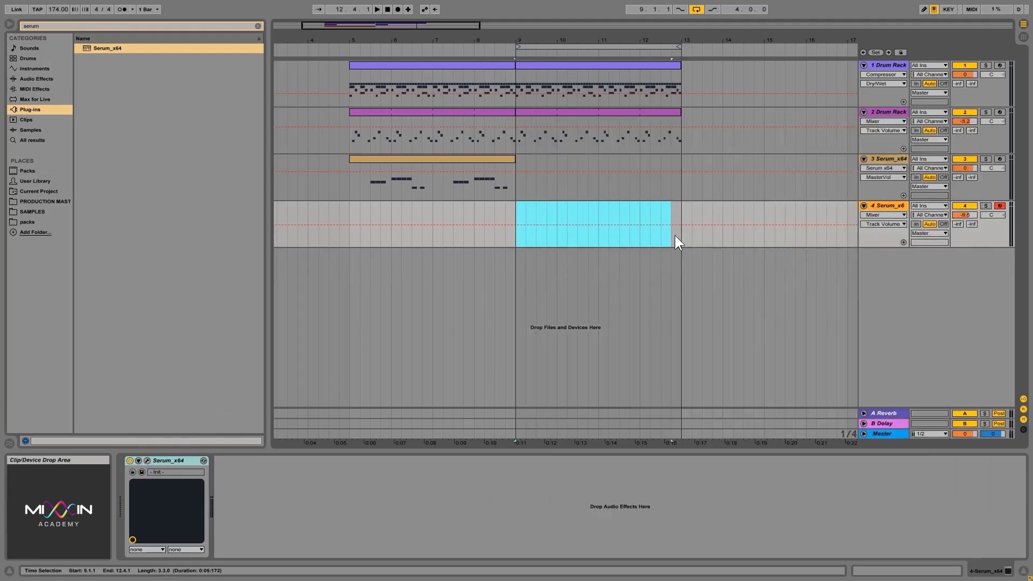
key("ctrl+shift+m")
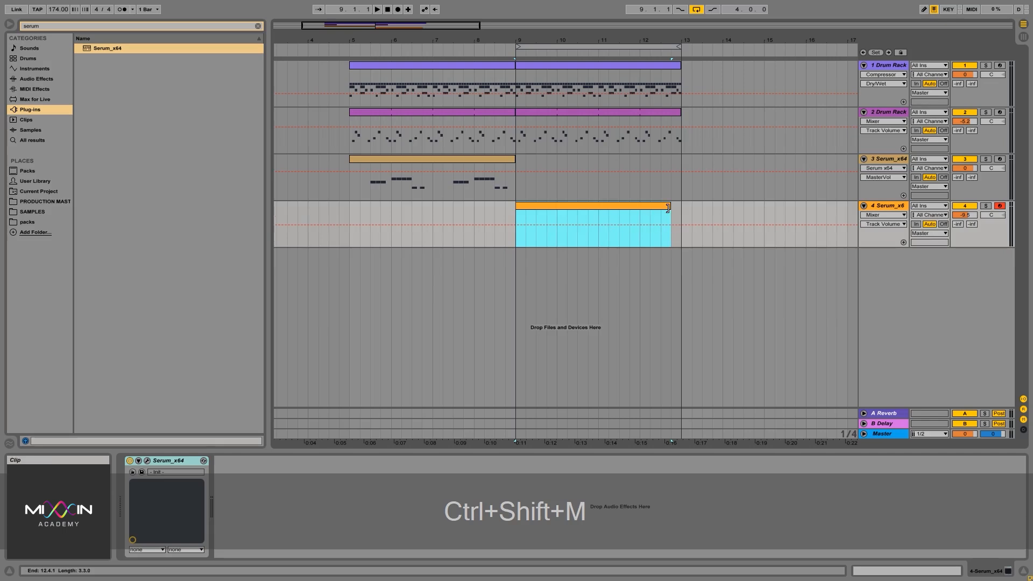
key("ctrl+z")
Insert an empty MIDI clip on the second Serum track from bar 9 to bar 13 and open it for editing
left_click_drag(514, 240, 680, 237)
key("ctrl+shift+m")
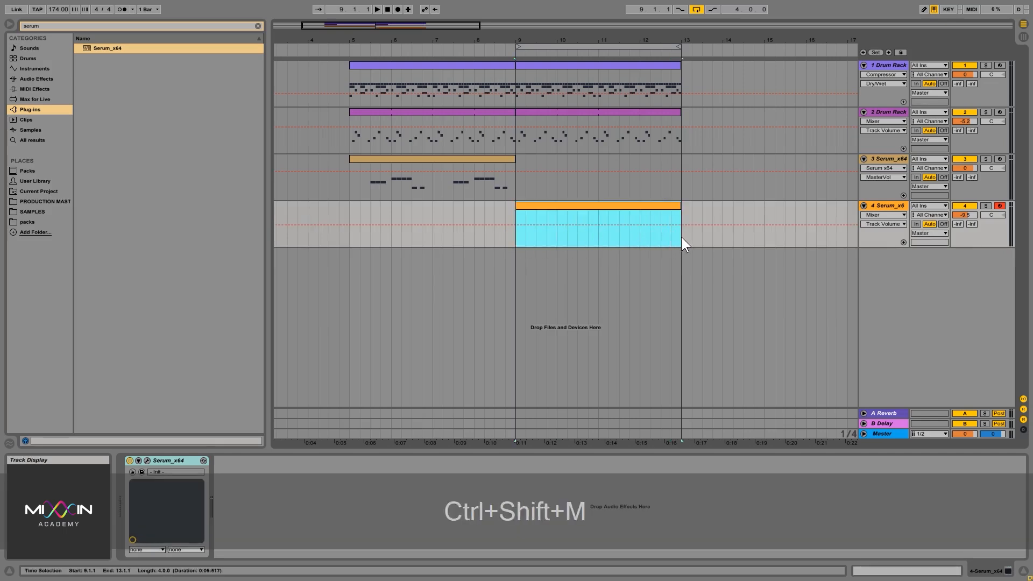
double_click(556, 205)
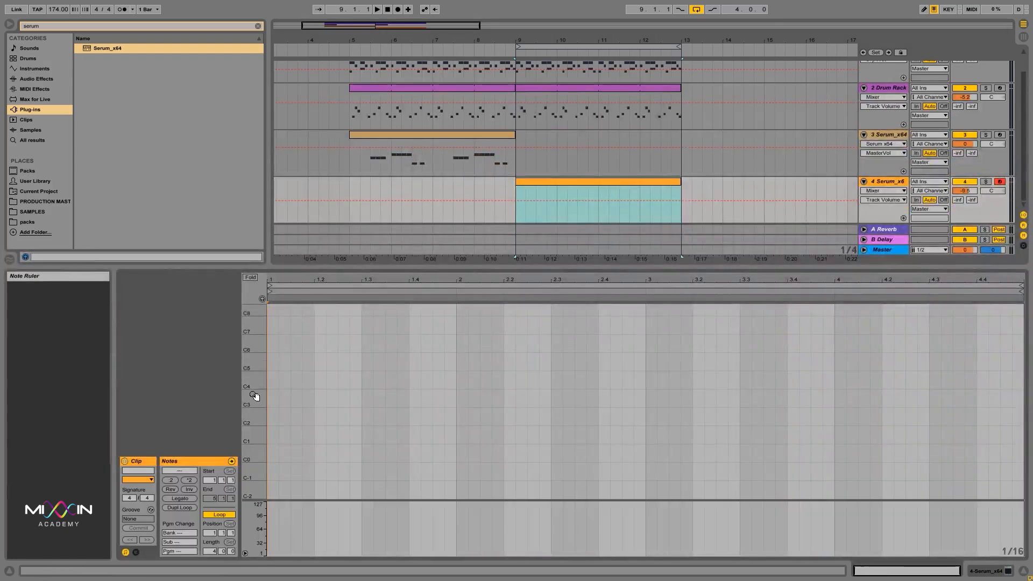
Draw a one-bar F1 note at the clip start, audition it and transpose it down an octave to F0
mouse_move(249, 396)
left_mouse_down()
mouse_move(276, 462)
mouse_move(276, 438)
mouse_move(454, 461)
mouse_move(421, 443)
mouse_move(411, 391)
left_mouse_up()
key("space")
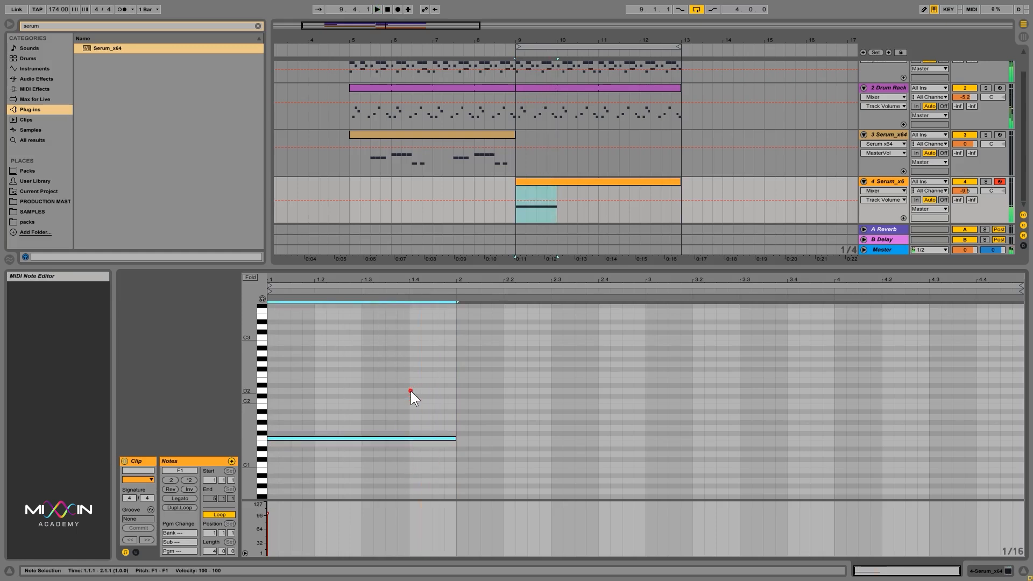
key("shift+Down")
key("space")
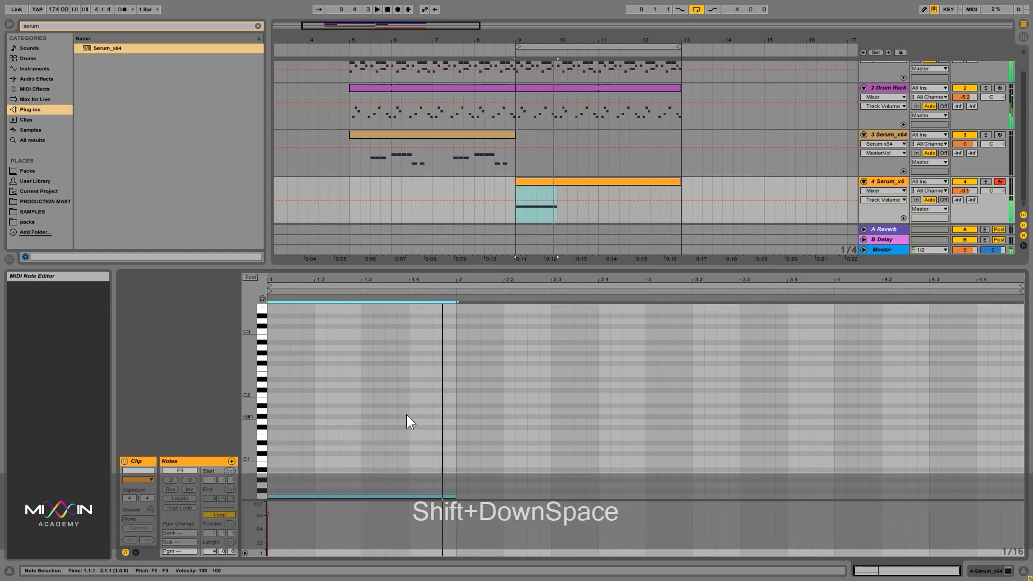
Duplicate the F0 note to bar 2, shorten the copy to span 2.1.1 to 2.3.1 and listen to the result
key("ctrl+d")
key("shift+Left")
key("shift+Left")
key("shift+Left")
key("shift+Left")
key("shift+Left")
key("shift+Left")
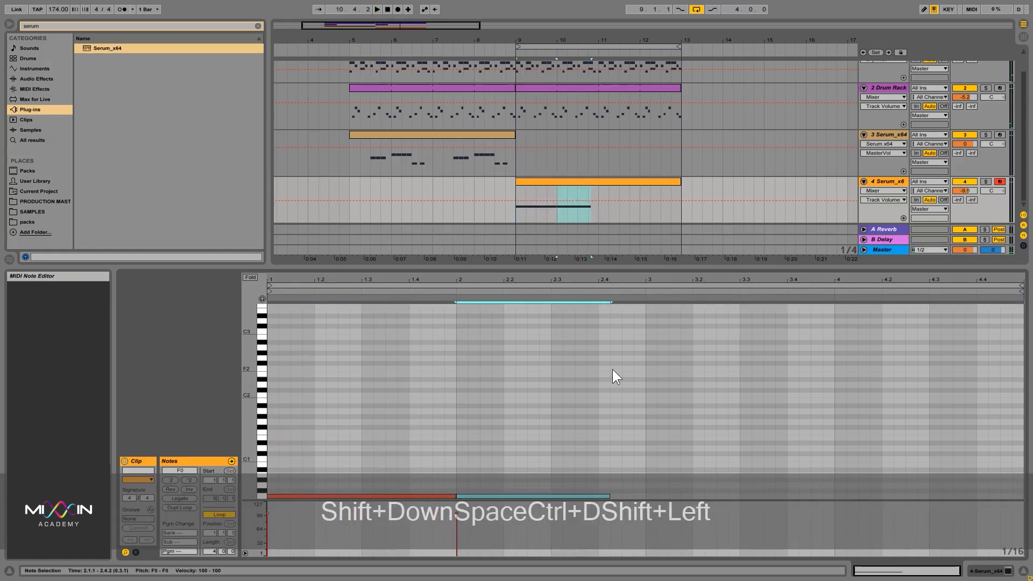
key("shift+Left")
key("shift+Left")
key("space")
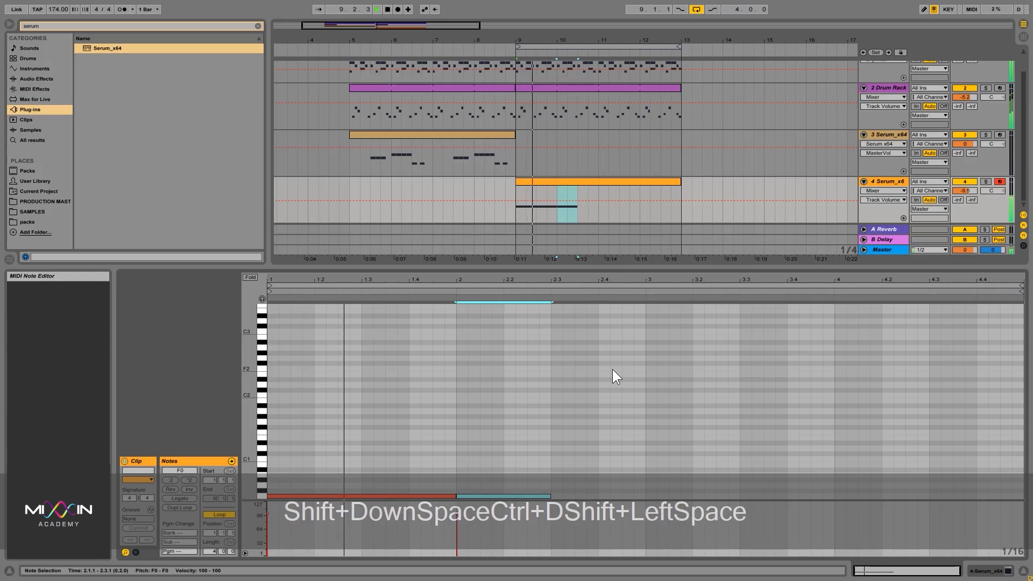
key("space")
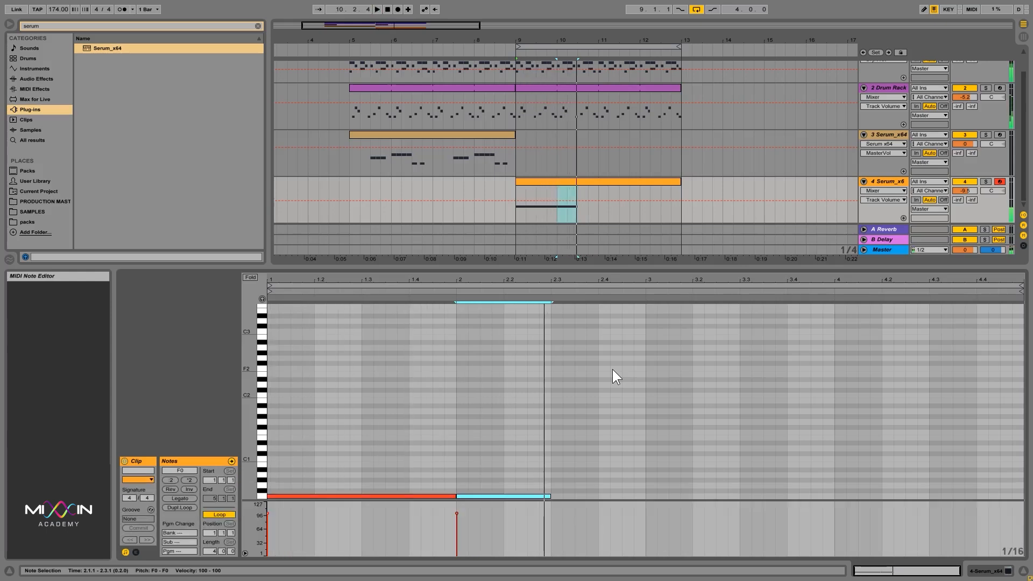
Duplicate the short F0 note to 2.3.1, raise the copy an octave to F1, end it at 3.1.1 and listen
key("shift+Left")
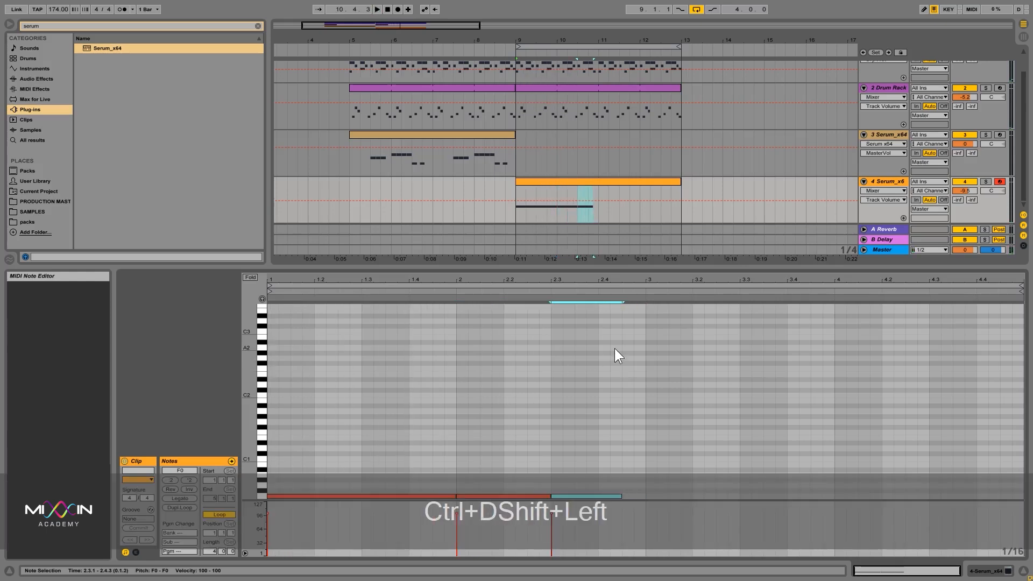
key("shift+Up")
key("shift+Right")
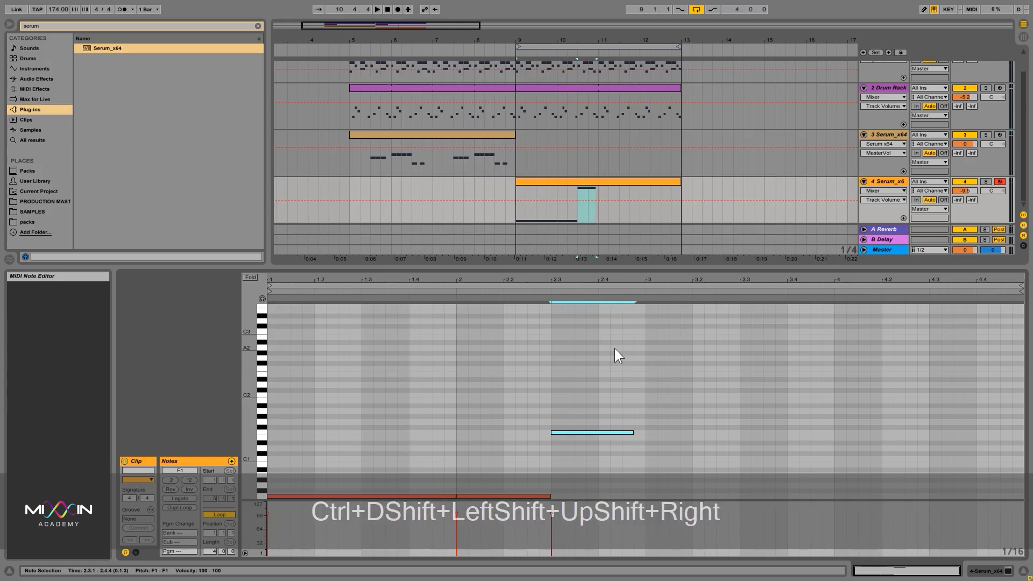
key("space")
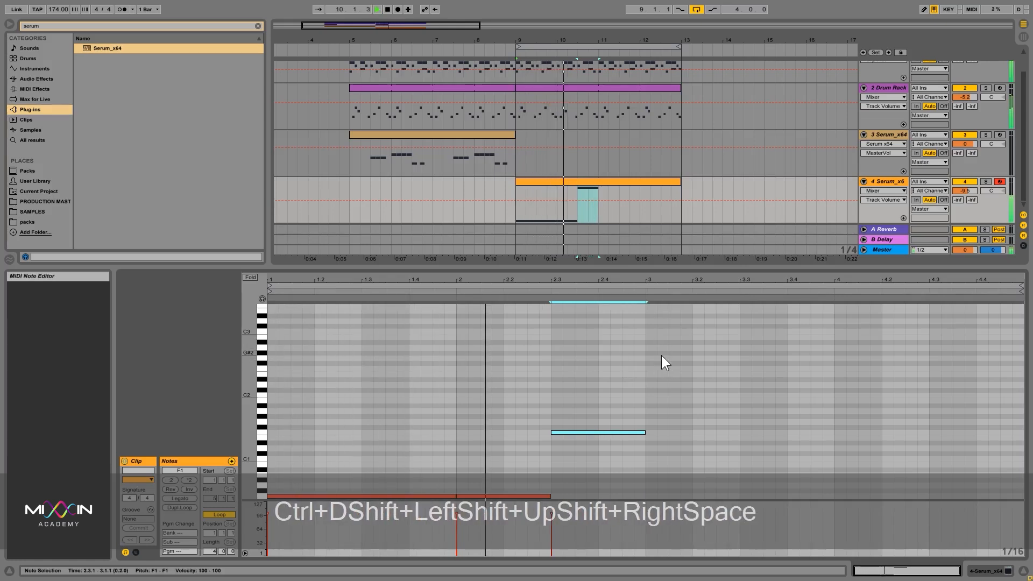
Raise the note at 2.3.1 another octave to F2 and shorten it to end at 2.4.2
left_click(614, 452)
left_click_drag(615, 457, 586, 399)
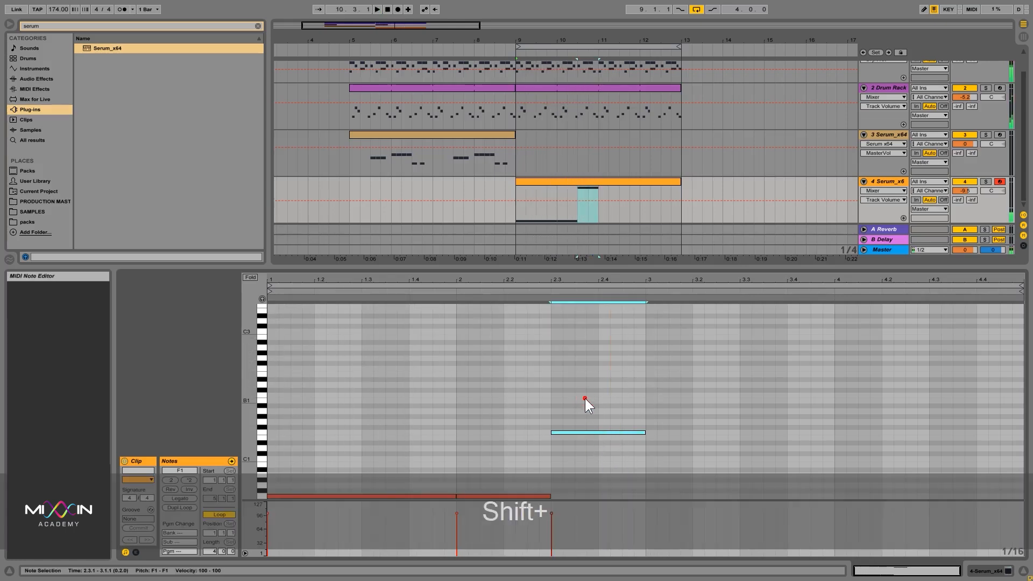
key("shift+Up")
key("shift+Left")
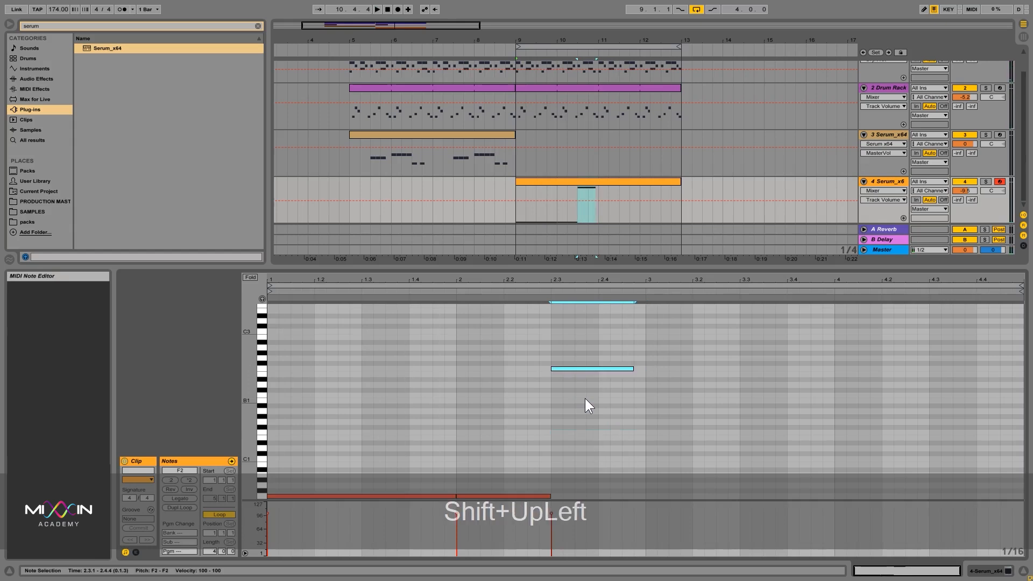
Duplicate the F2 note, place the copy on F1 from 2.4.1 to 3.1.1 and play the loop
key("ctrl+d")
key("Down")
key("Left")
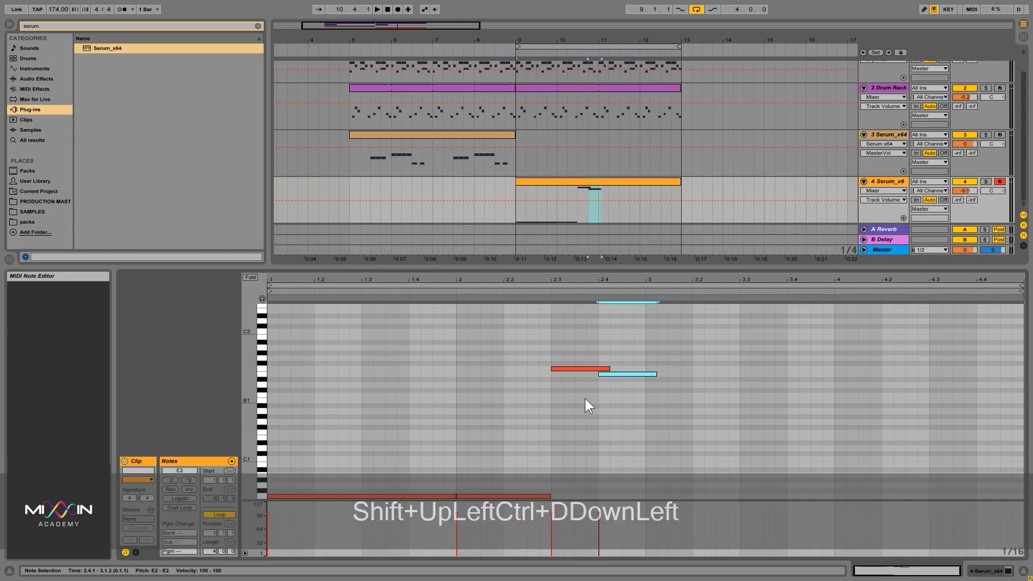
key("Down")
key("Down")
key("Down")
key("Down")
key("Down")
key("Down")
key("Down")
key("Down")
key("Down")
key("Down")
key("Down")
key("Up")
key("shift+Left")
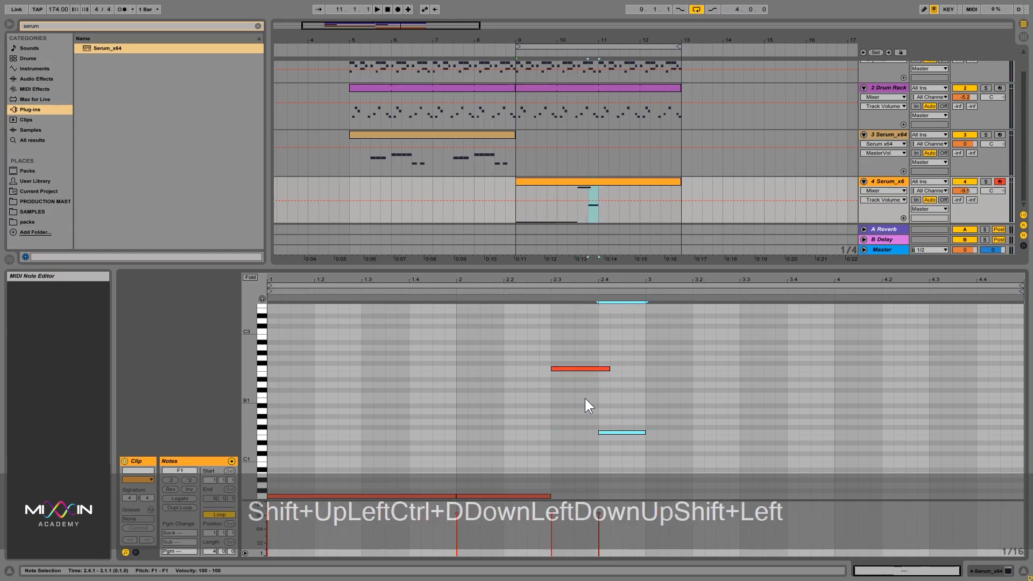
key("space")
Extend the second F0 note to 2.3.2 so it overlaps the following note, and stop playback after listening
left_click(702, 352)
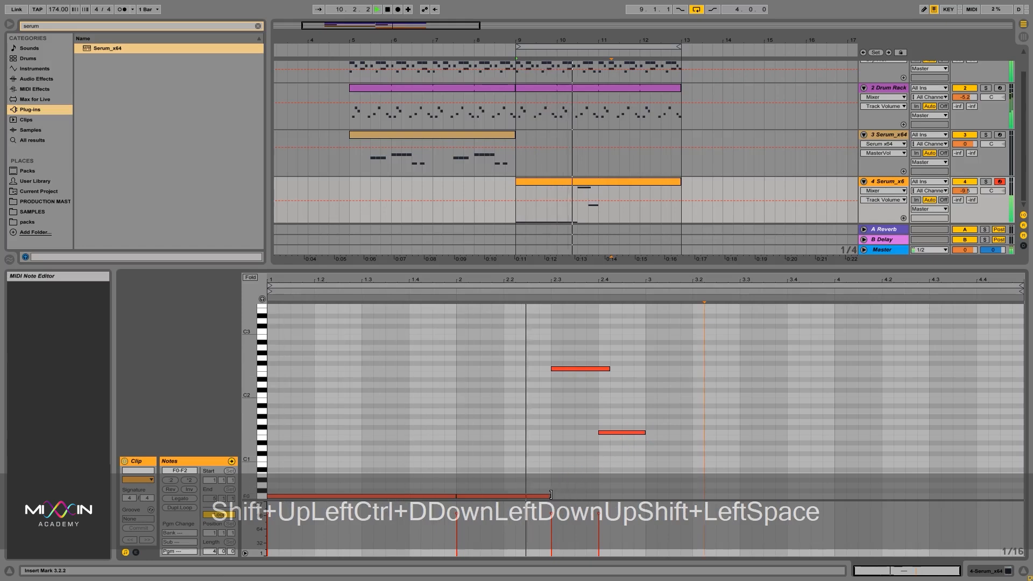
left_click_drag(551, 495, 562, 496)
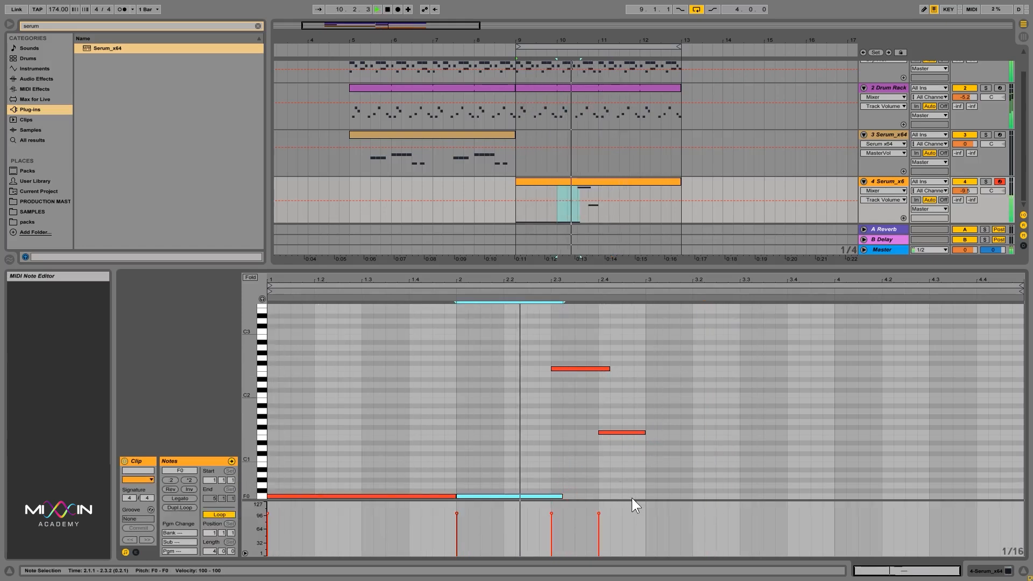
key("space")
Raise the F2 note at 2.3.1 to F#2, lower the F1 note at 2.4.1 to D#1 and listen to the pattern
left_click_drag(596, 409, 579, 348)
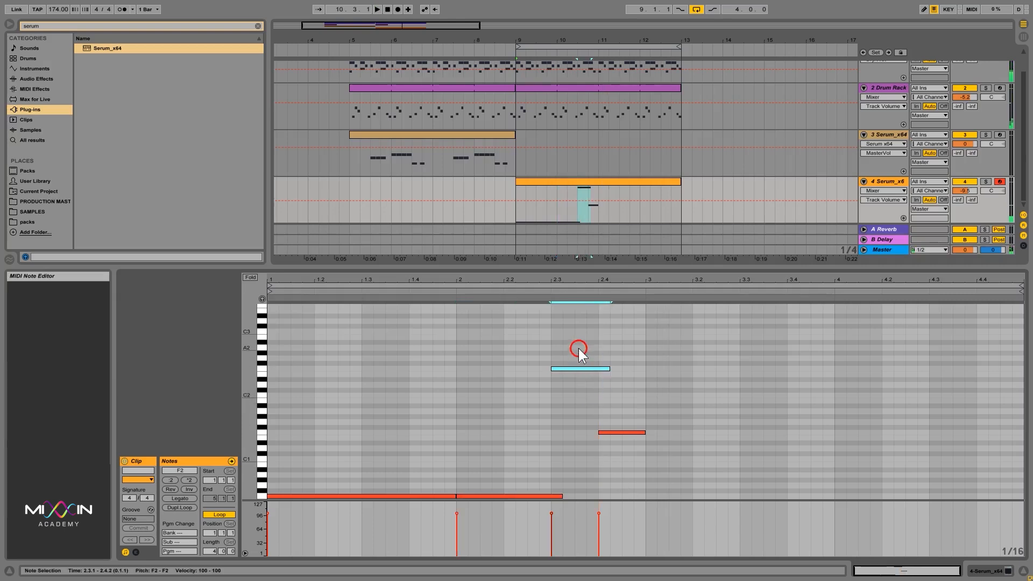
key("Up")
left_click_drag(608, 473, 633, 410)
key("Down")
key("Down")
key("space")
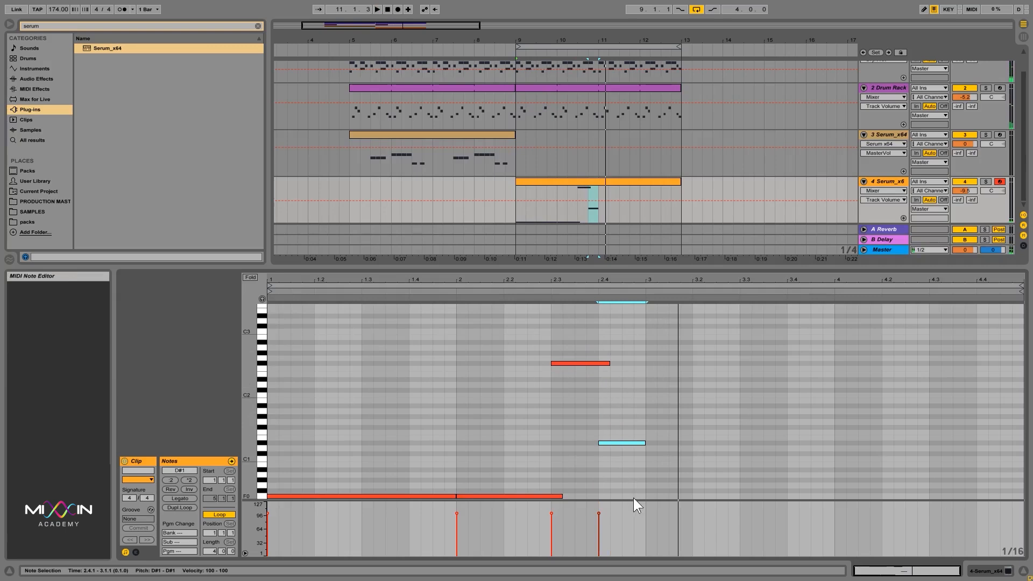
Duplicate the complete two-bar note pattern into bars 3 and 4 of the clip
left_click_drag(635, 496, 329, 326)
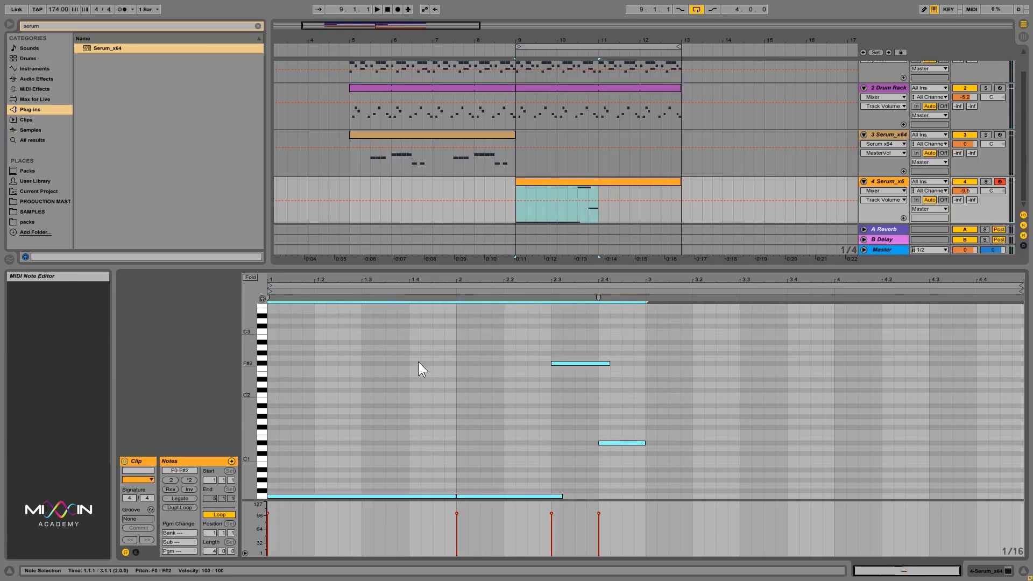
key("ctrl+d")
left_click(713, 405)
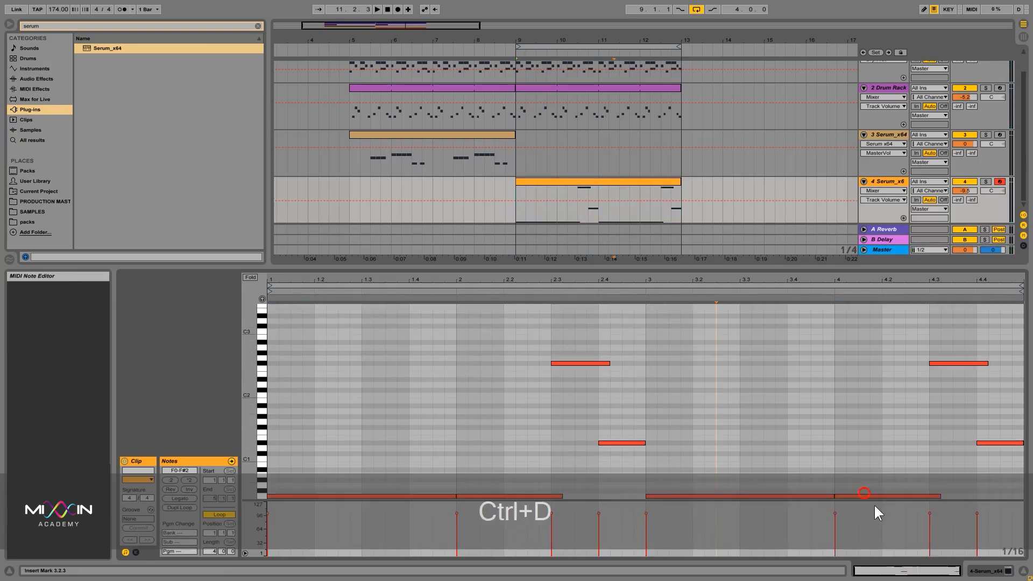
Reopen the second Serum instance's window and turn on Mono and Legato voicing
left_click(993, 570)
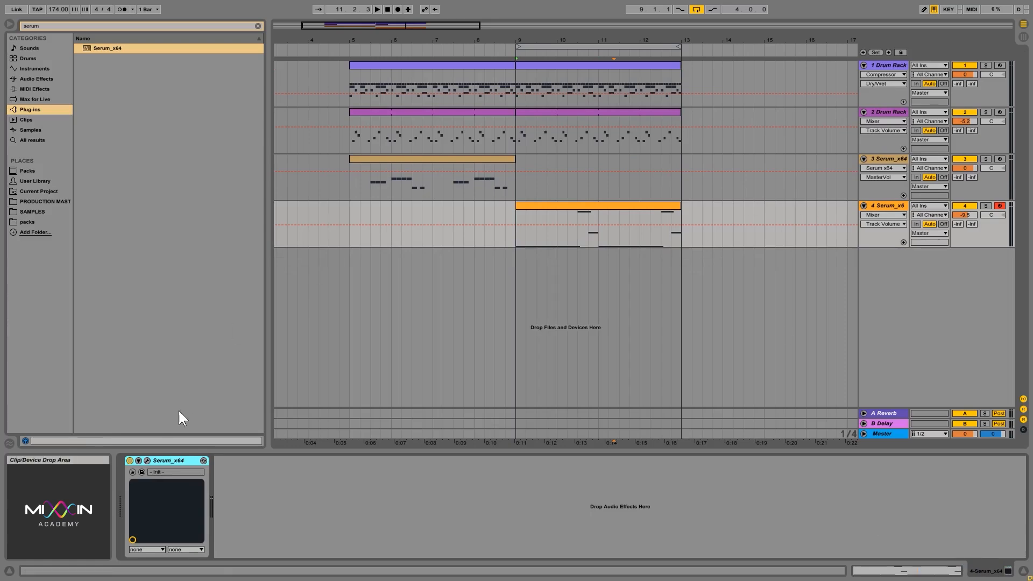
left_click(147, 461)
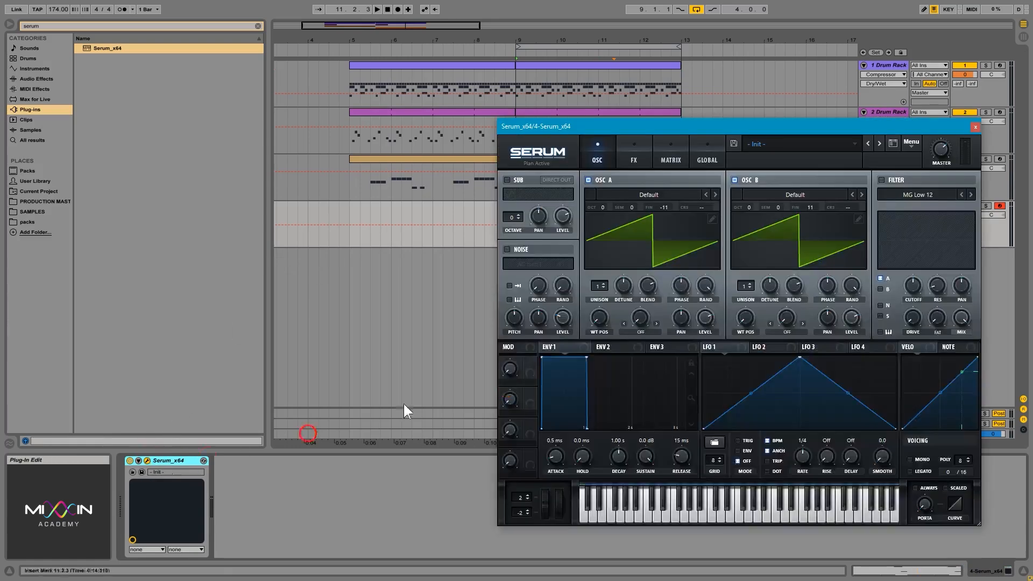
left_click(921, 473)
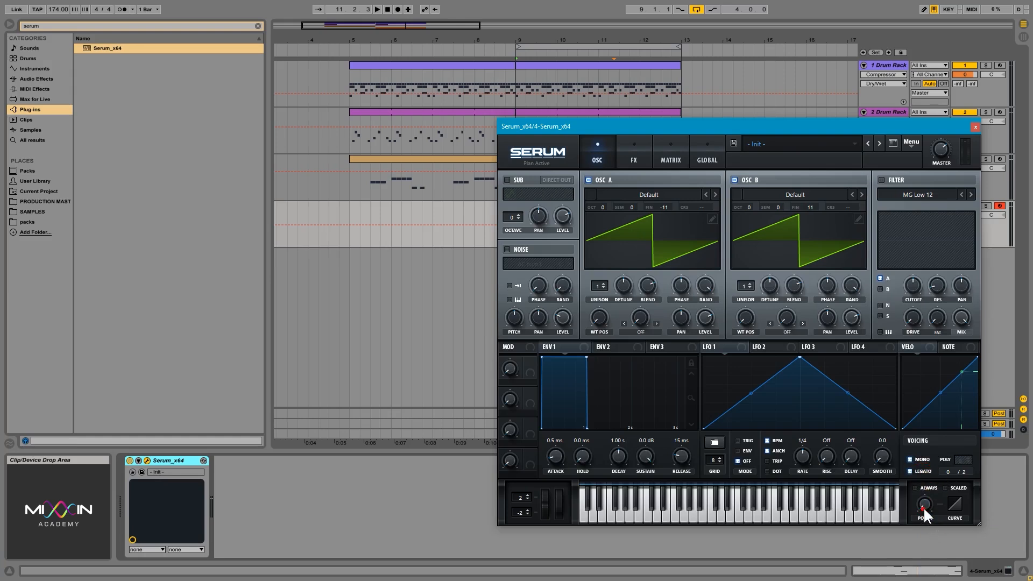
Raise the portamento time in the second Serum instance and open its clip in bars 9–13 for note editing
left_click_drag(924, 506, 930, 443)
mouse_move(836, 129)
left_mouse_down()
mouse_move(854, 173)
mouse_move(844, 266)
left_mouse_up()
left_click(568, 201)
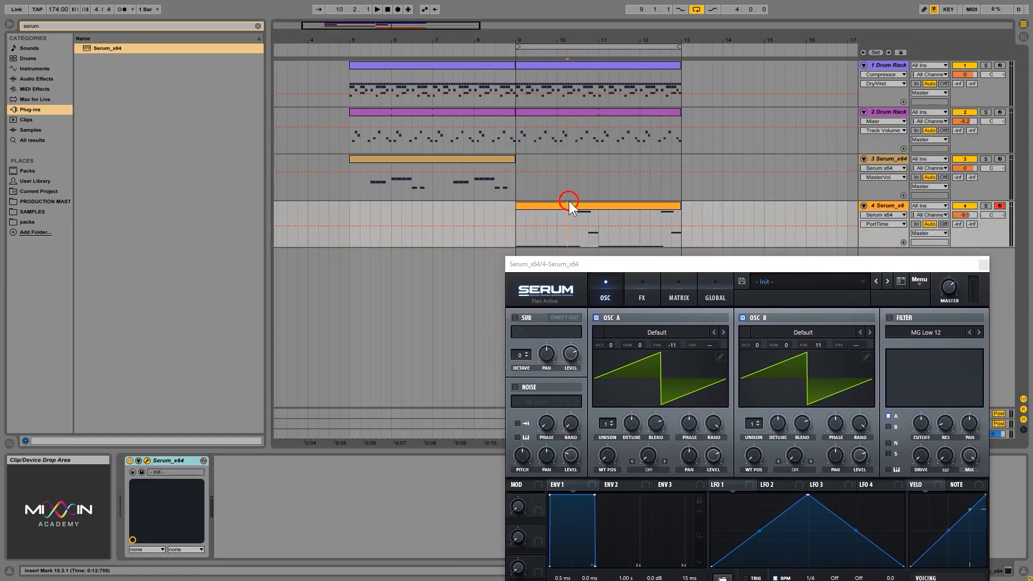
double_click(600, 205)
left_click_drag(618, 264, 311, 20)
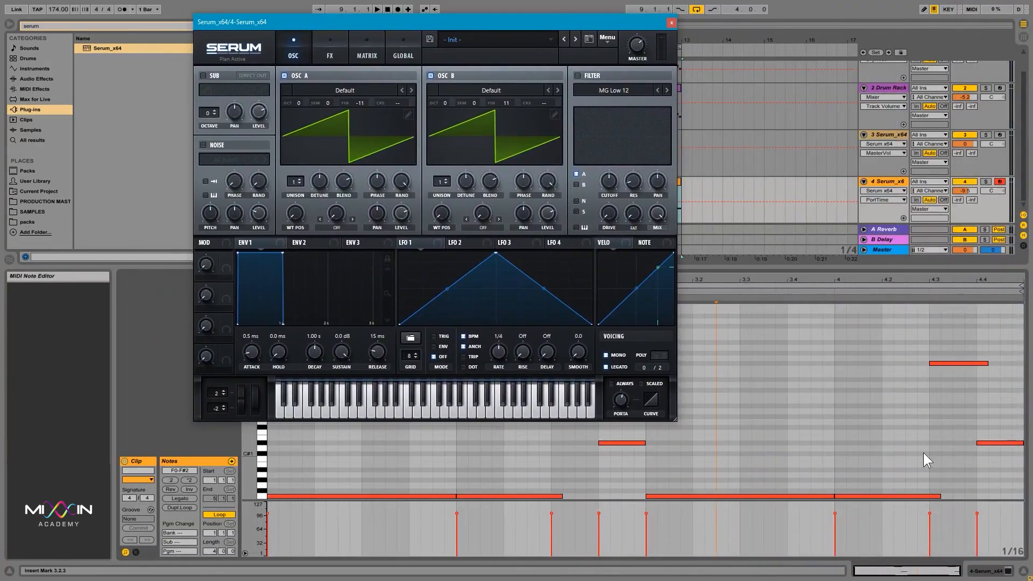
left_click_drag(587, 22, 694, 29)
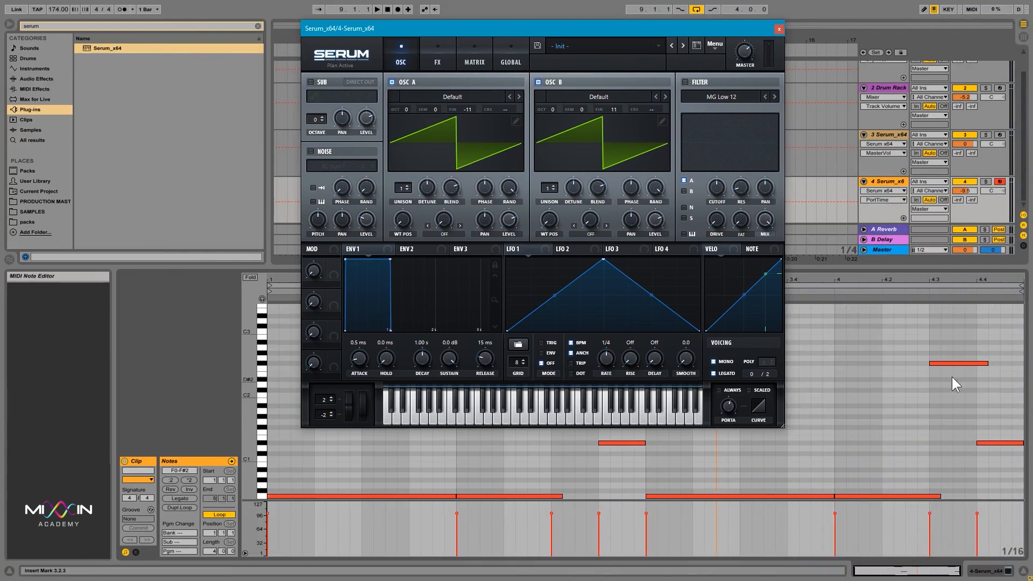
left_click(731, 410)
Play the arrangement from bar 9 to listen to the glide between the overlapping bass notes
left_click_drag(646, 28, 916, 38)
left_click_drag(855, 30, 827, 28)
left_click(535, 6)
key("space")
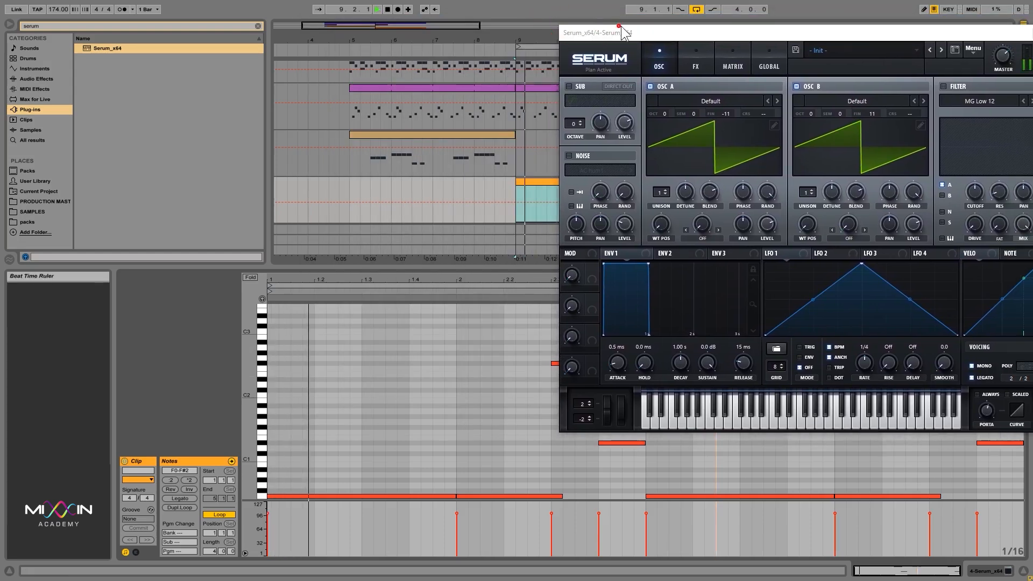
left_click_drag(645, 34, 525, 10)
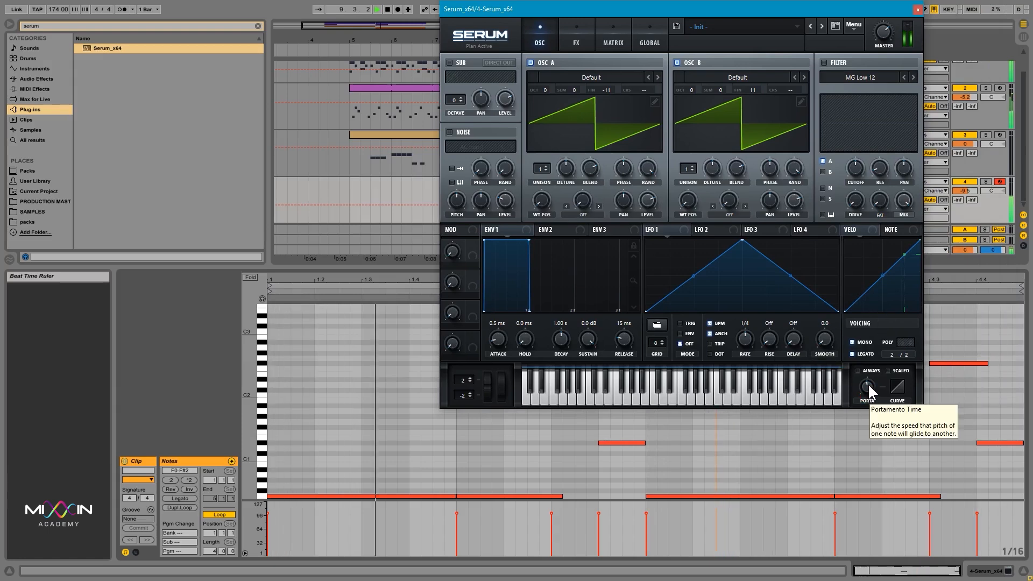
Close the Serum window and draw an A2 note from 1.3.3 to 1.4.3 in the second bass clip
left_click(918, 10)
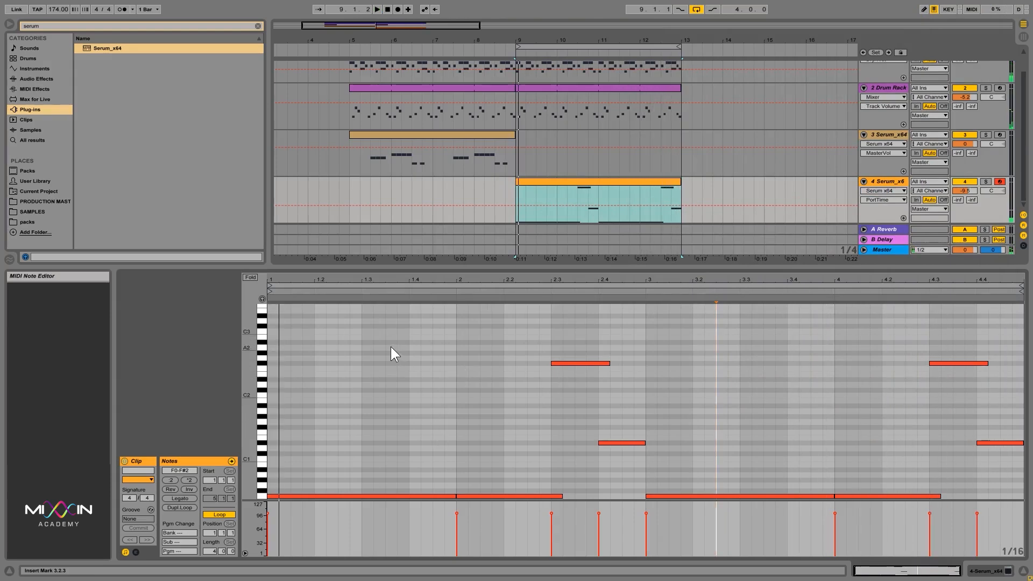
left_click_drag(388, 348, 432, 347)
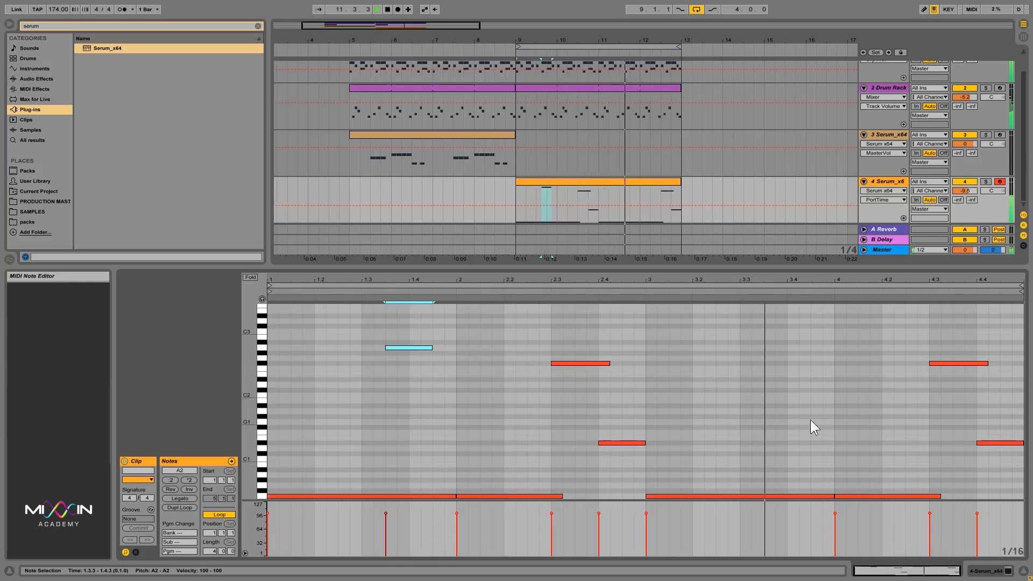
Reopen the second Serum instance's window and set unison to 2 on oscillator A and 1 on oscillator B
left_click(993, 572)
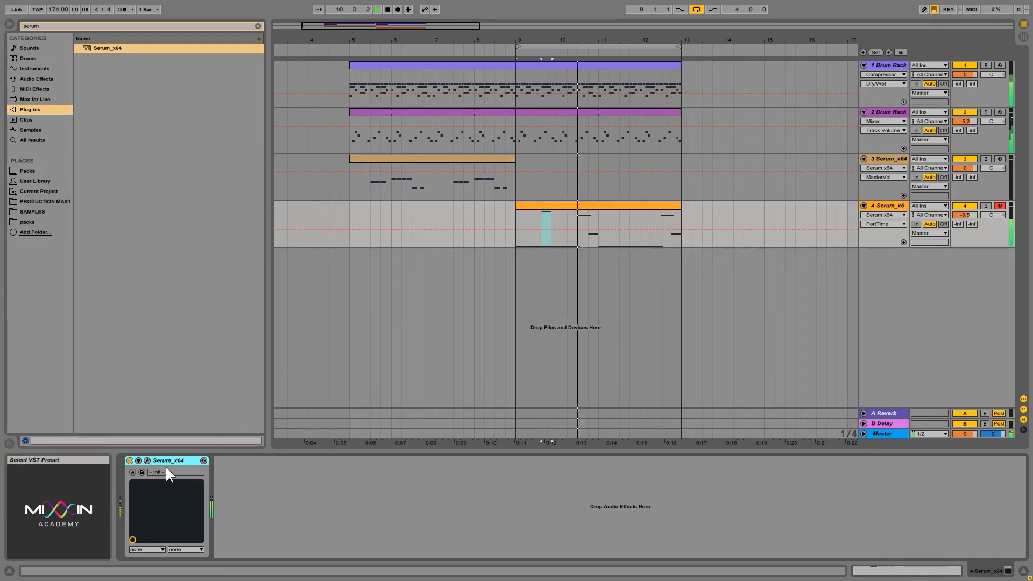
left_click(148, 461)
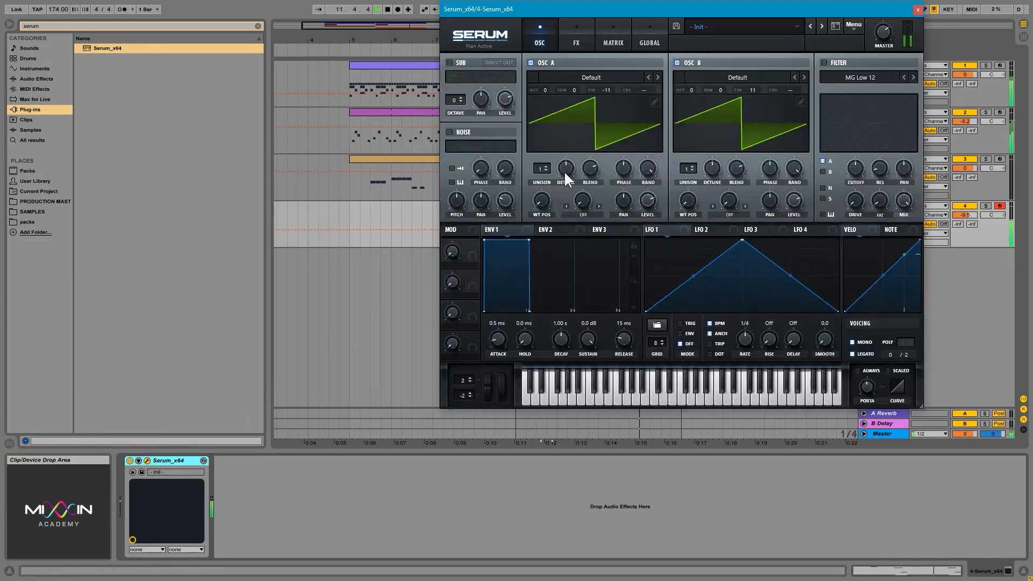
left_click(540, 169)
left_click_drag(541, 166, 541, 163)
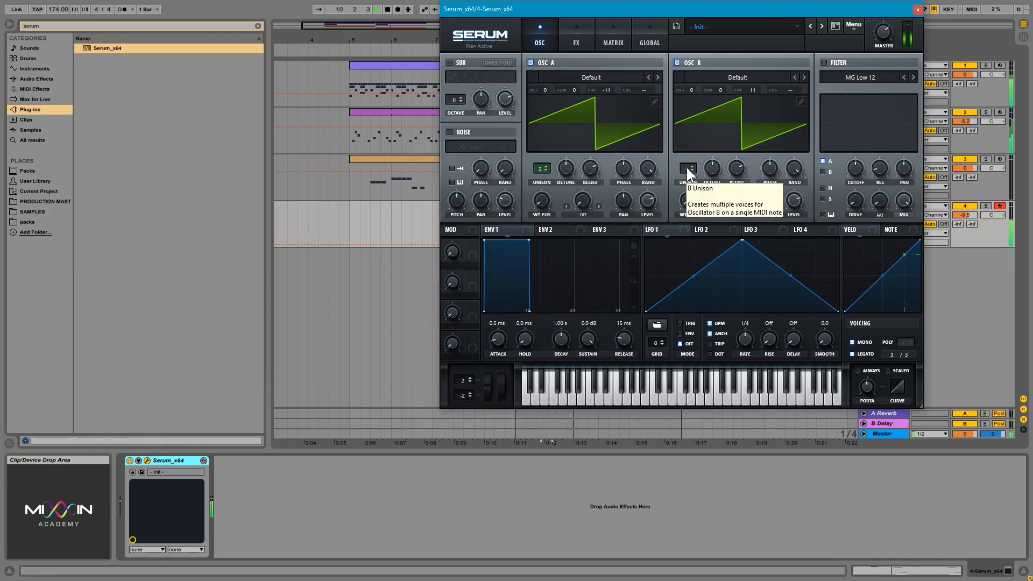
left_click_drag(887, 11, 860, 95)
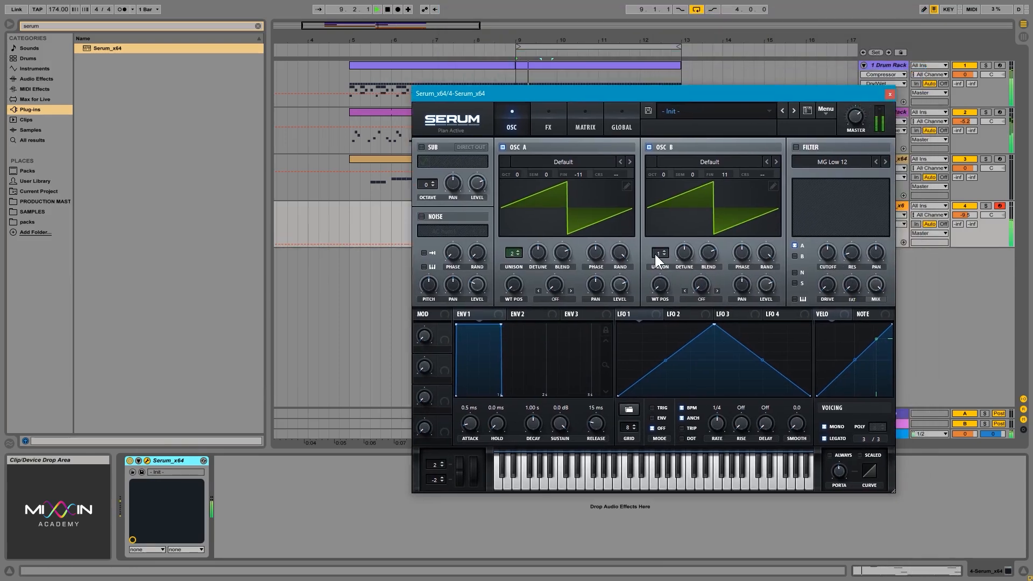
left_click_drag(655, 253, 660, 263)
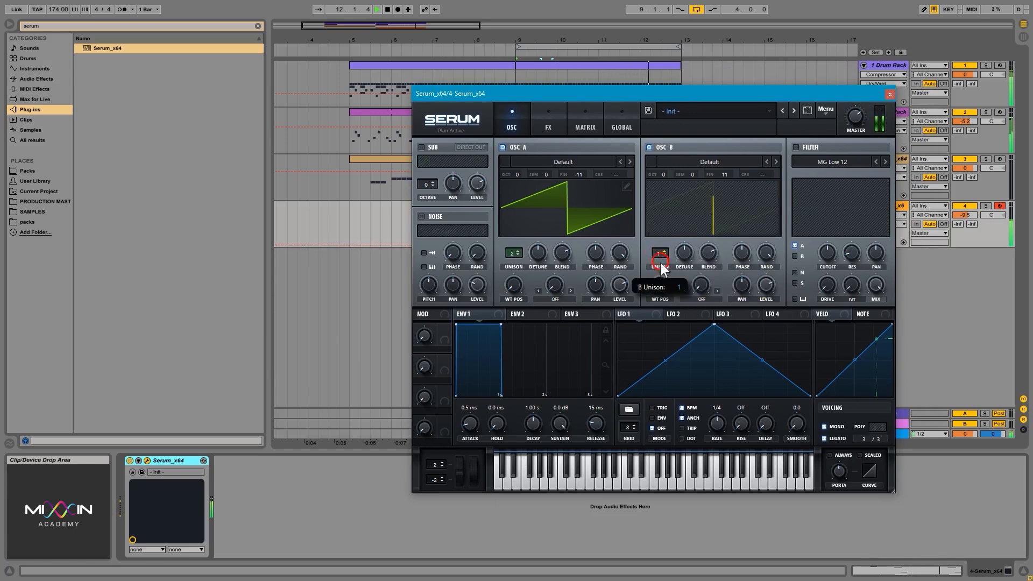
Adjust oscillator A's unison blend, level and unison voice count while listening, and close the Serum window
left_click_drag(565, 253, 560, 295)
left_click_drag(563, 249, 572, 184)
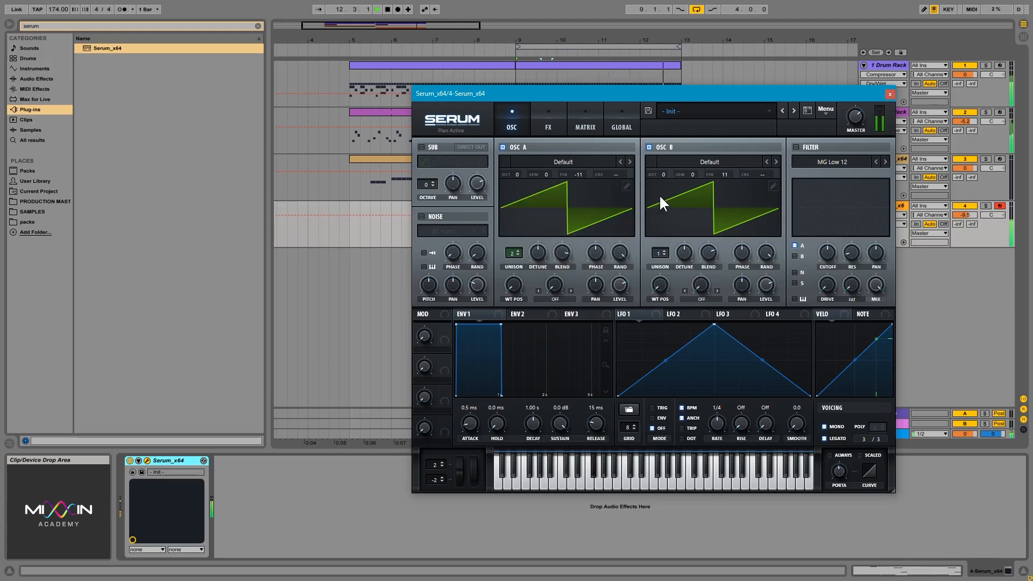
mouse_move(621, 287)
left_mouse_down()
mouse_move(627, 271)
mouse_move(626, 279)
left_mouse_up()
mouse_move(512, 253)
left_mouse_down()
mouse_move(509, 224)
mouse_move(510, 276)
mouse_move(512, 263)
left_mouse_up()
left_click(890, 93)
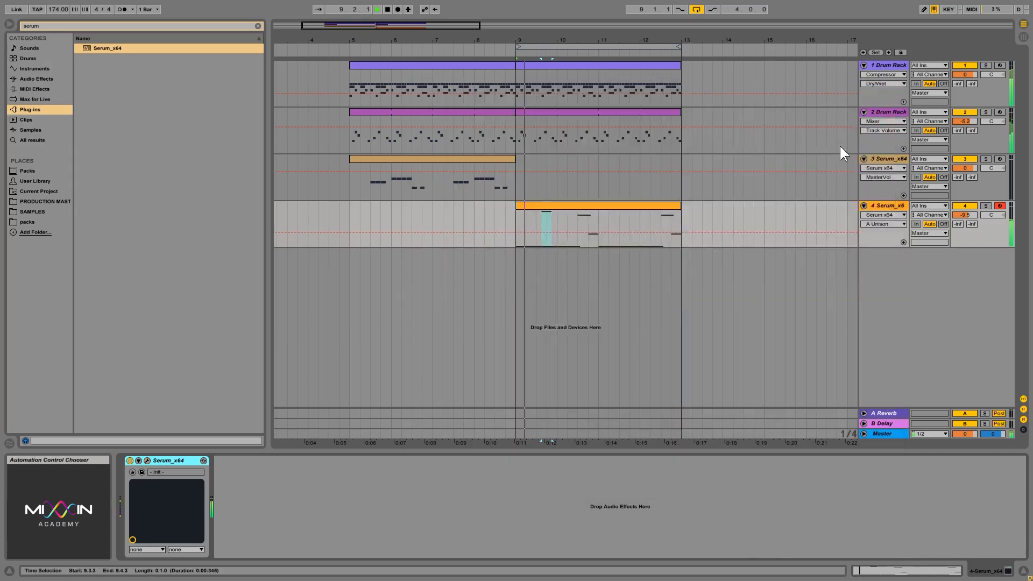
Listen to the bars 9–13 loop and lower the second Serum track's volume to -10.7
left_click(815, 258)
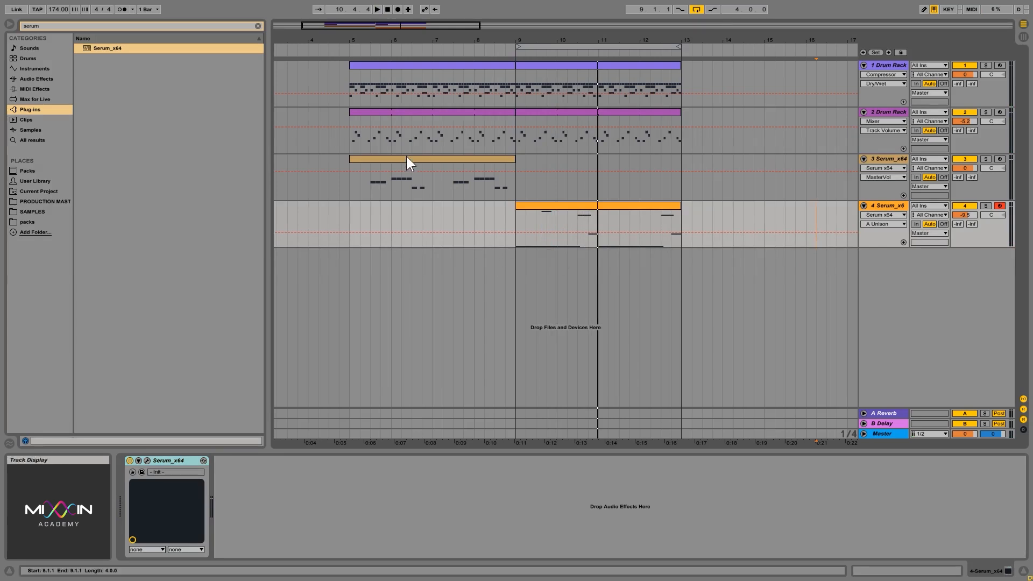
left_click(351, 190)
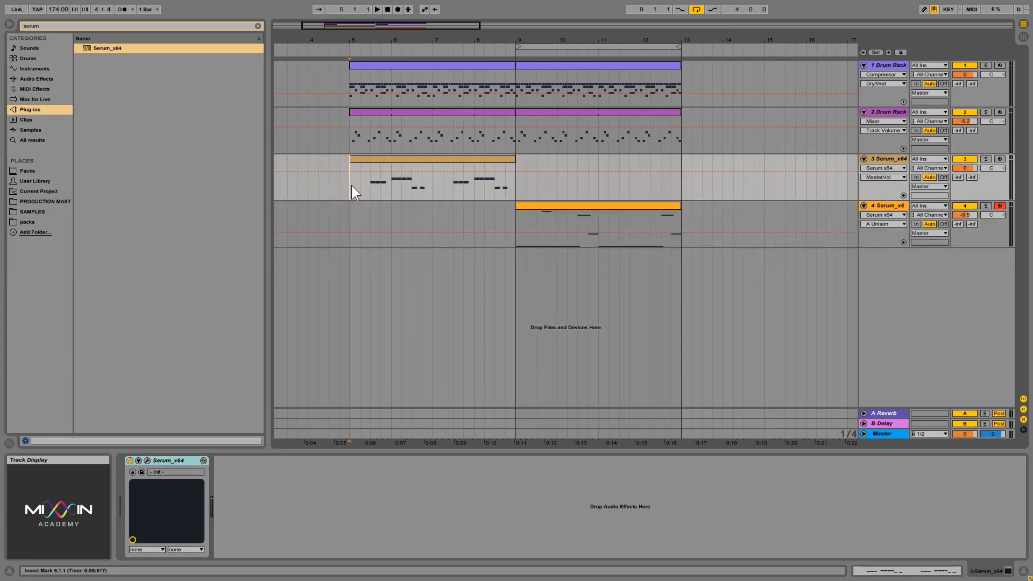
left_click(391, 158)
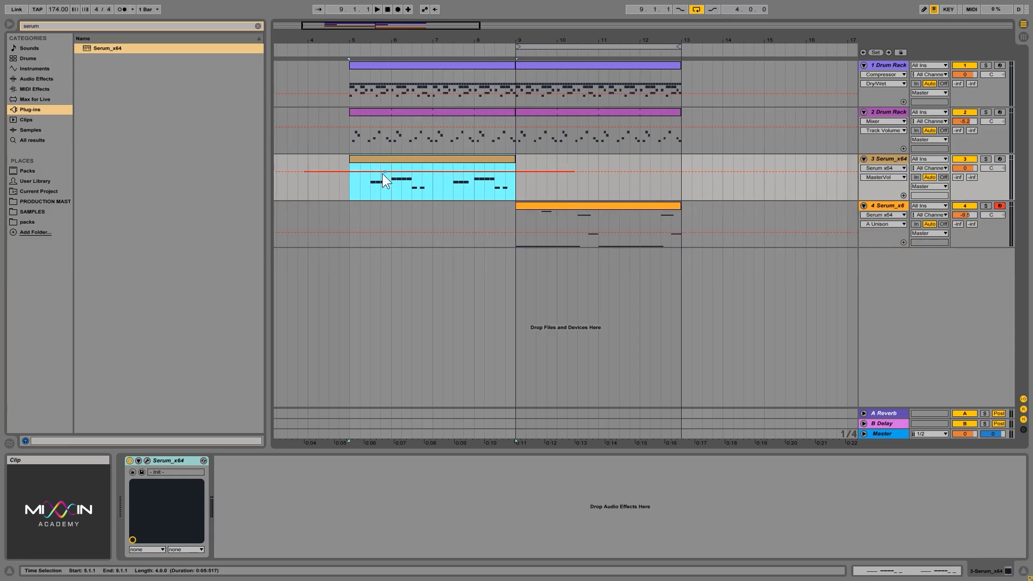
left_click(351, 188)
left_click(408, 159)
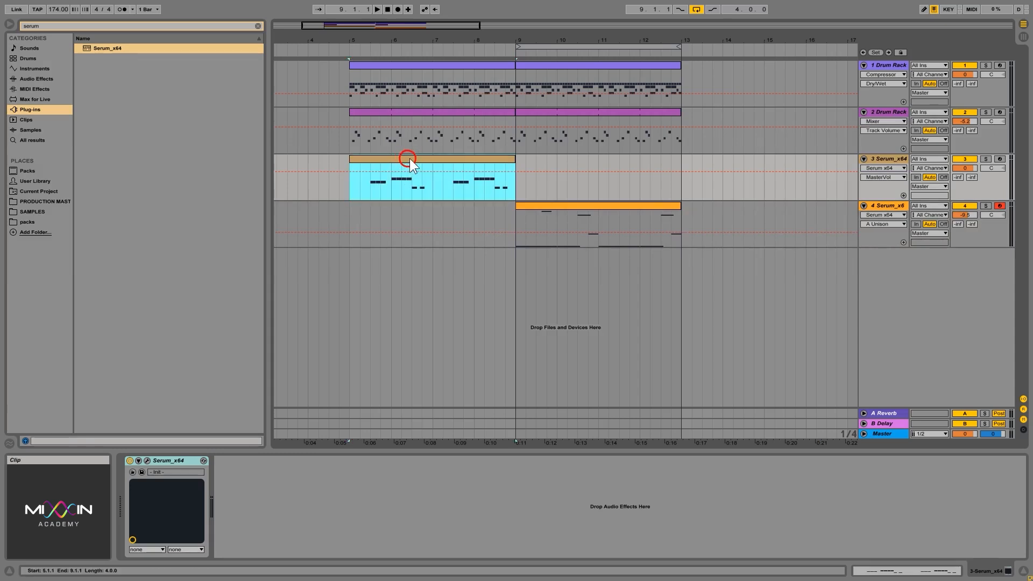
key("space")
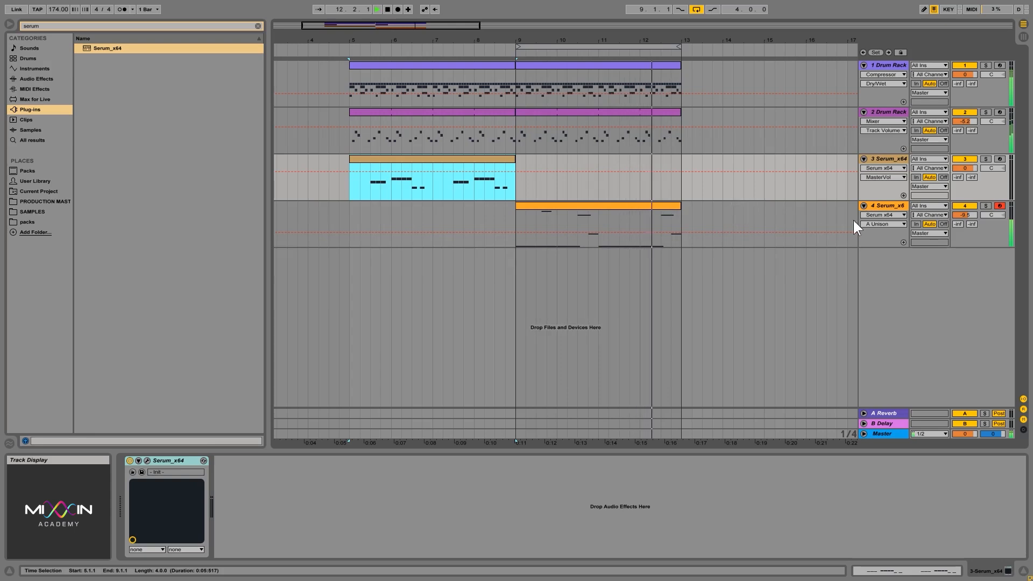
left_click_drag(970, 217, 967, 213)
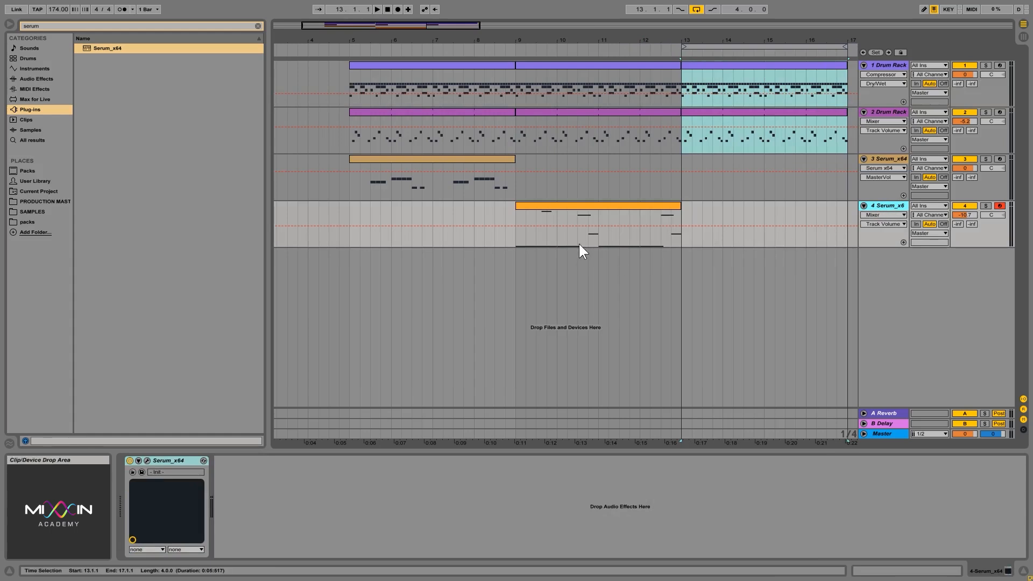
Insert a new MIDI track below the second Serum track and select bars 13–17 on it
left_click(605, 208)
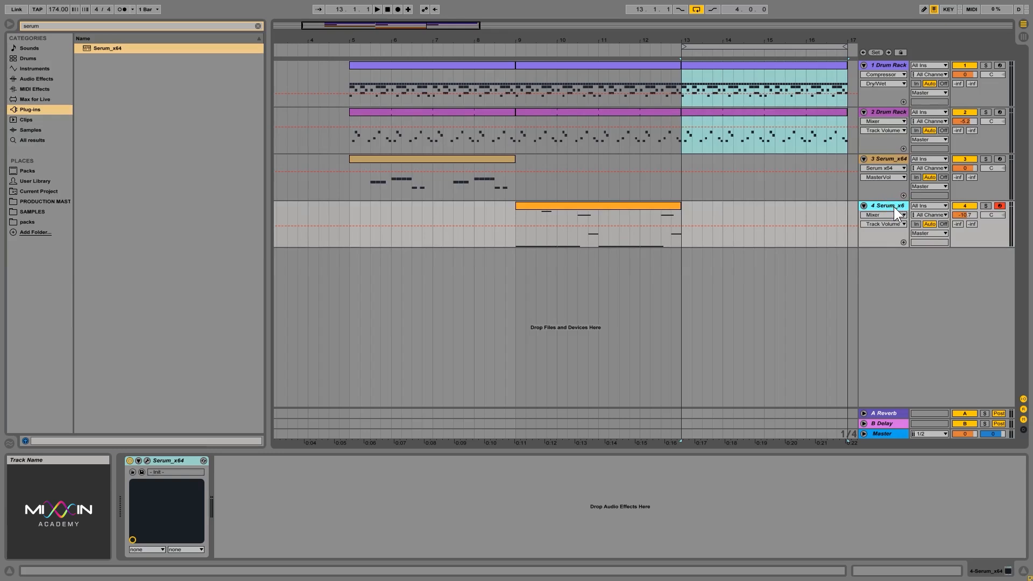
key("ctrl+shift+t")
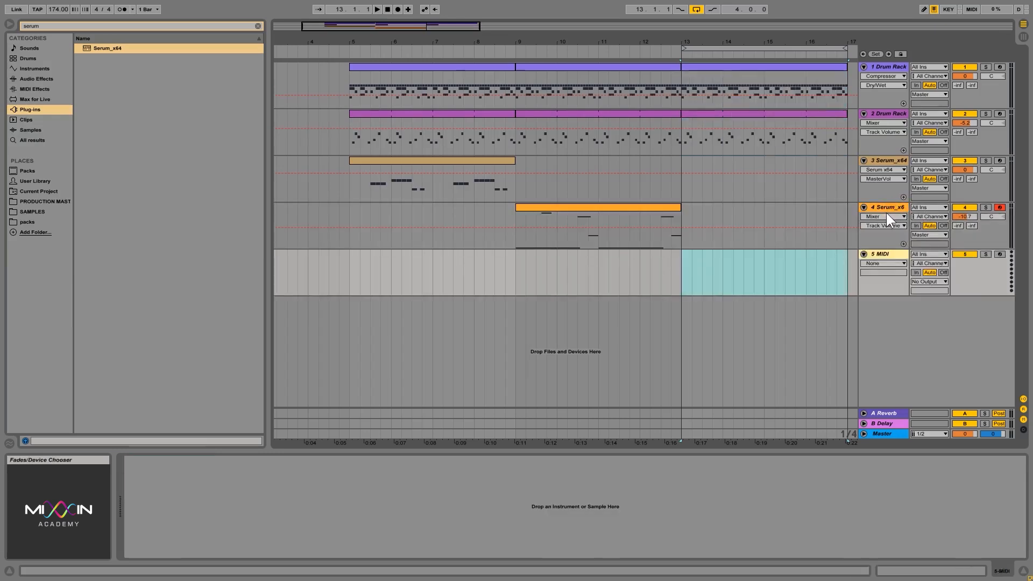
left_click(355, 160)
left_click(571, 207)
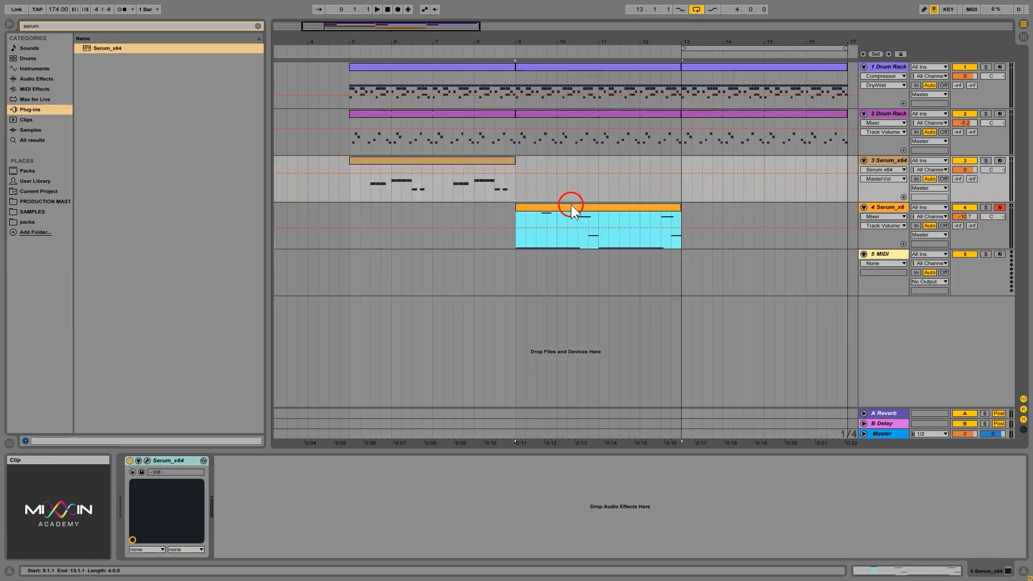
left_click(511, 163)
left_click(592, 210)
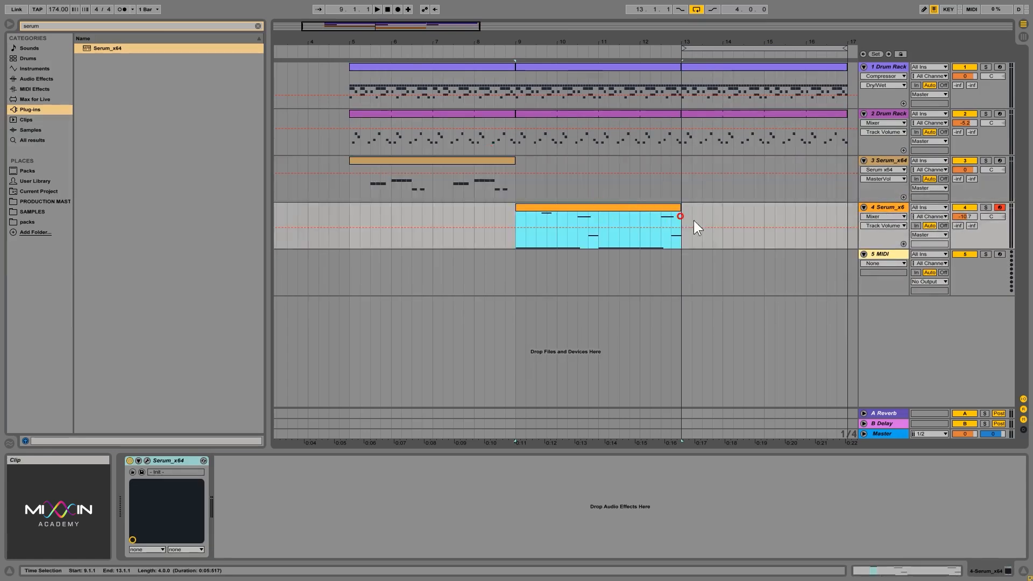
left_click_drag(683, 280, 844, 273)
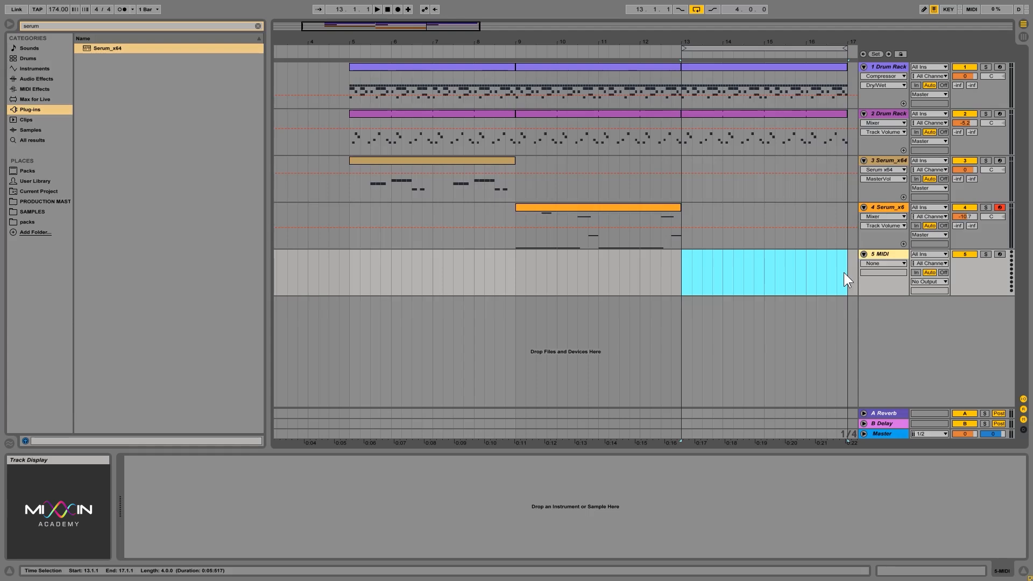
Extend the loop so it runs from bar 5 to bar 13, and select that range across all tracks
left_click(444, 161)
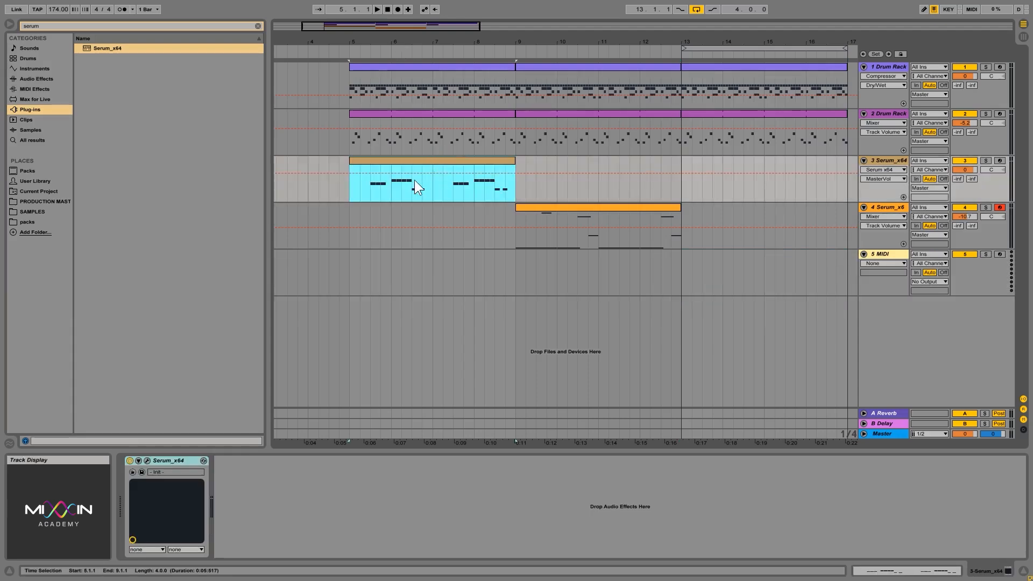
left_click(351, 191)
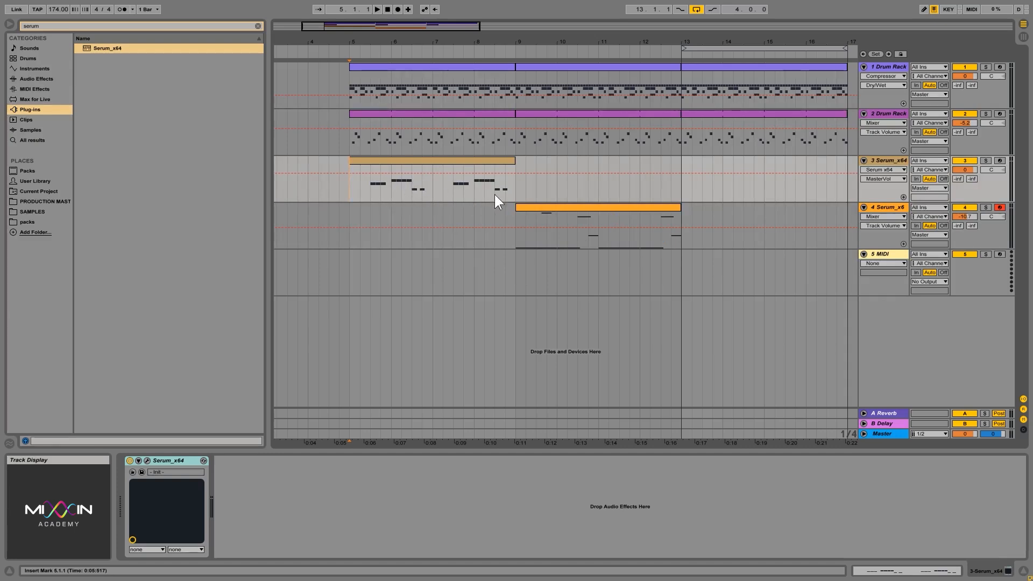
left_click_drag(682, 280, 841, 270)
left_click_drag(483, 48, 318, 48)
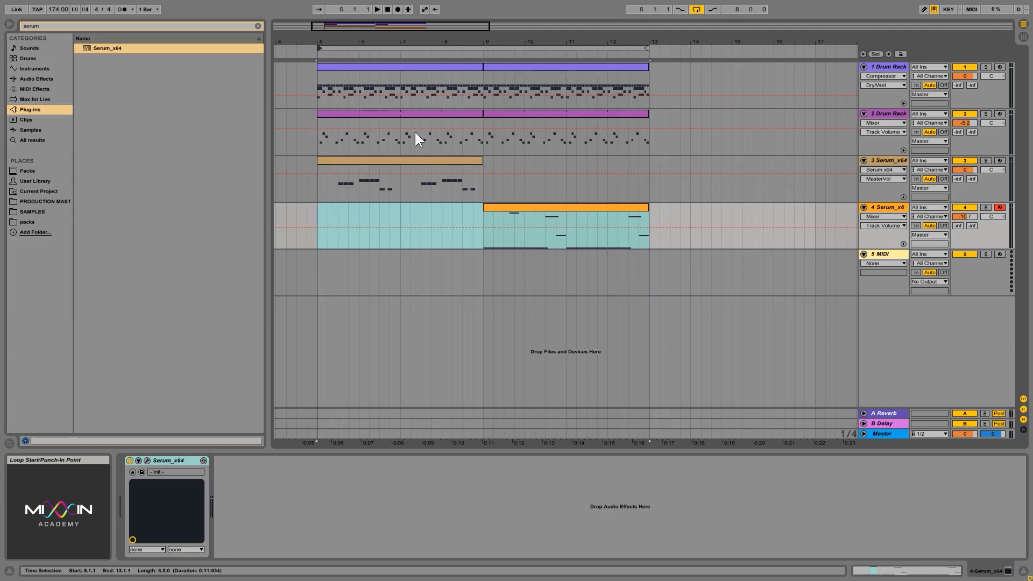
left_click(552, 48)
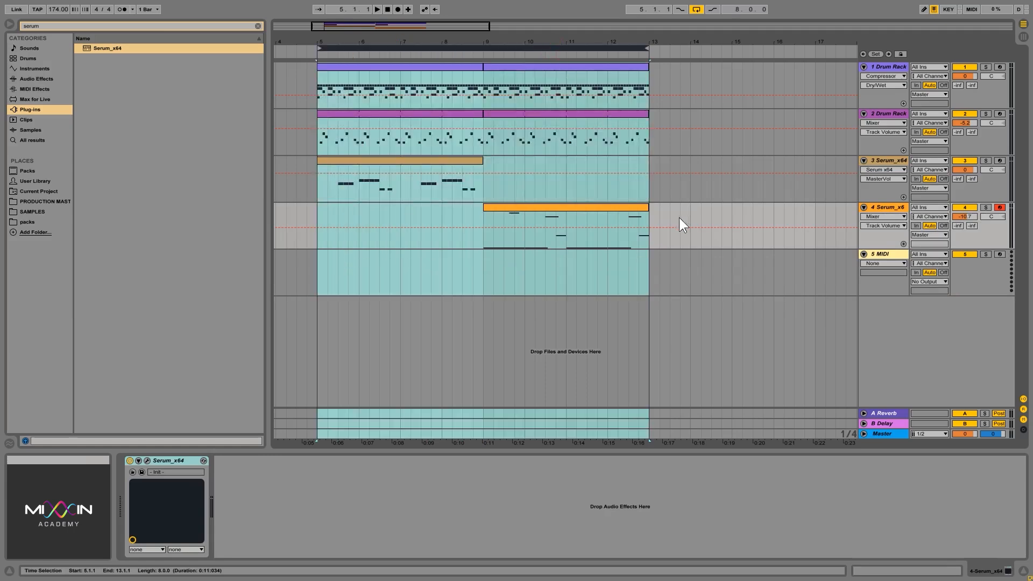
Compare the first bass clip in bars 5–9 with the second bass clip in bars 9–13 as call and response
left_click(514, 208)
left_click(398, 159)
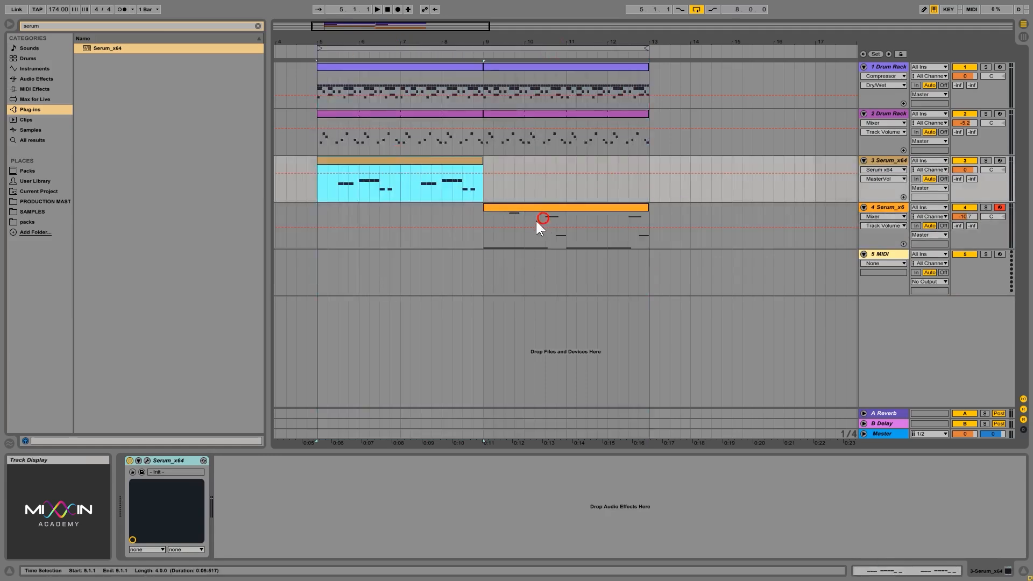
left_click(549, 208)
left_click(414, 159)
left_click(345, 154)
left_click(343, 158)
left_click(541, 208)
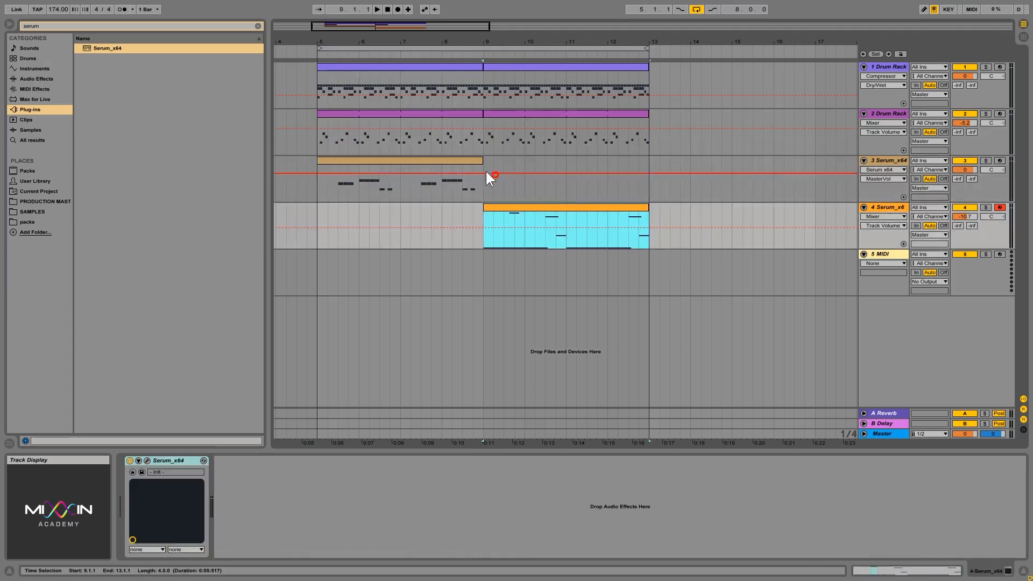
left_click(437, 161)
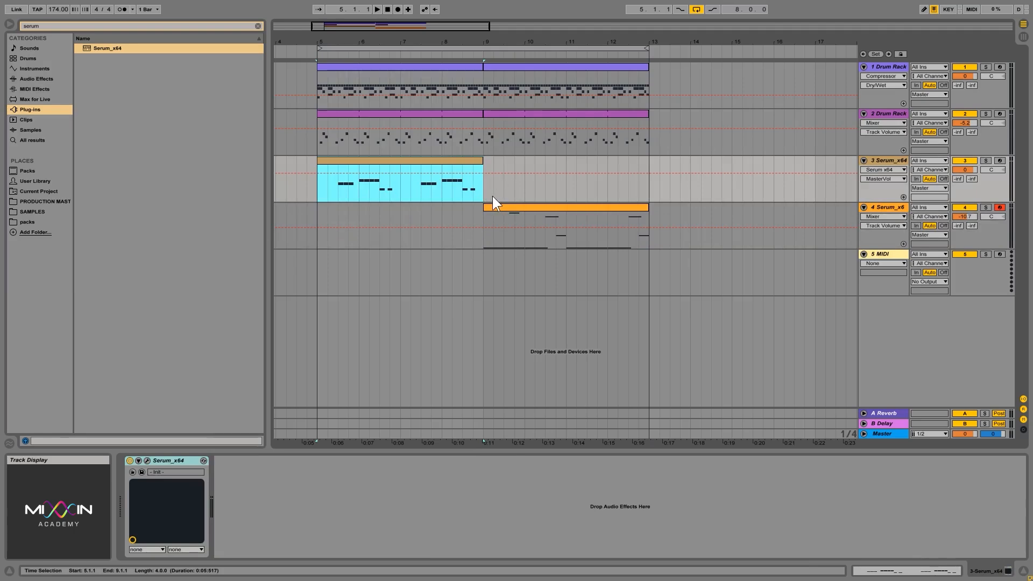
left_click_drag(481, 189, 324, 195)
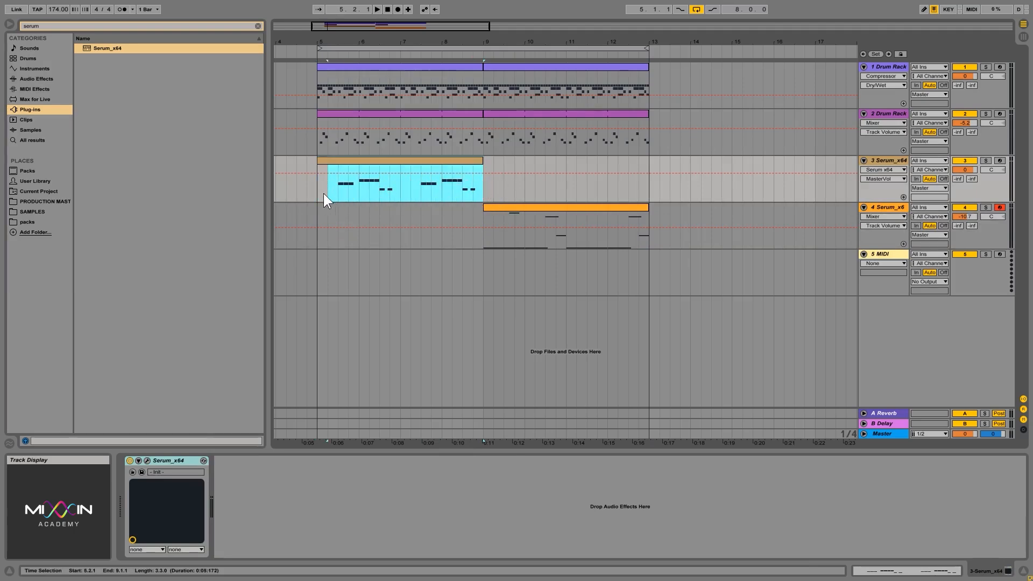